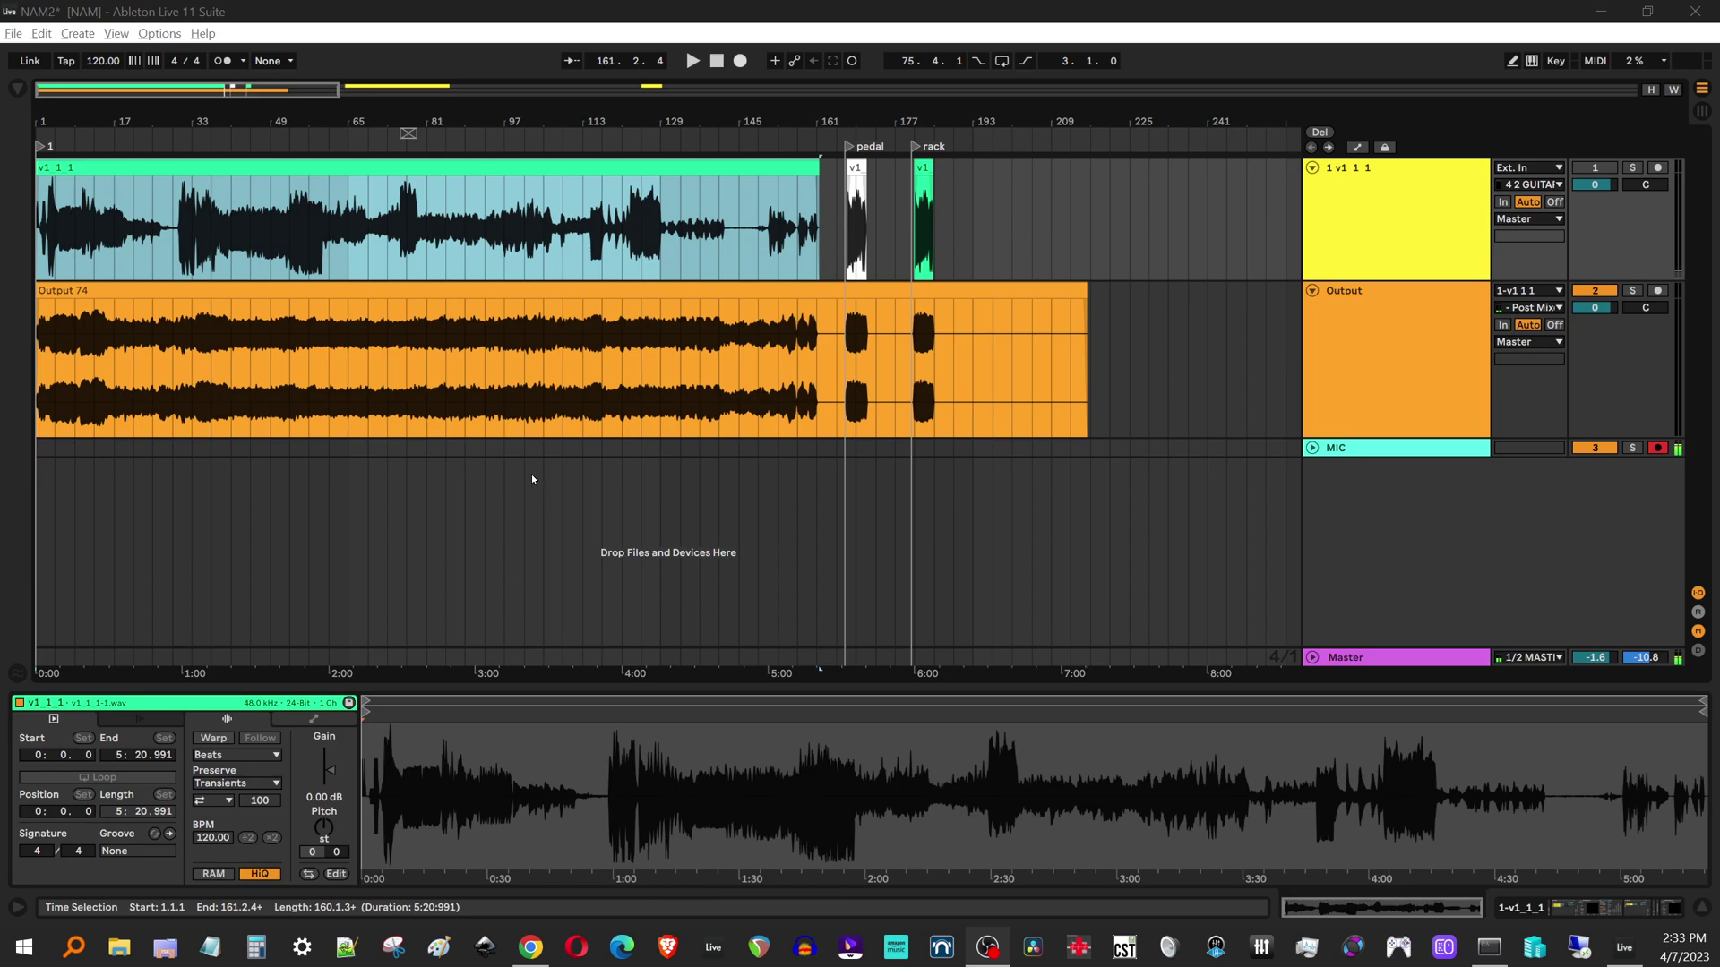
- Select the Output 74 recording clip in the NAM arrangement
{"action": "left_click", "coordinate": [510, 291]}
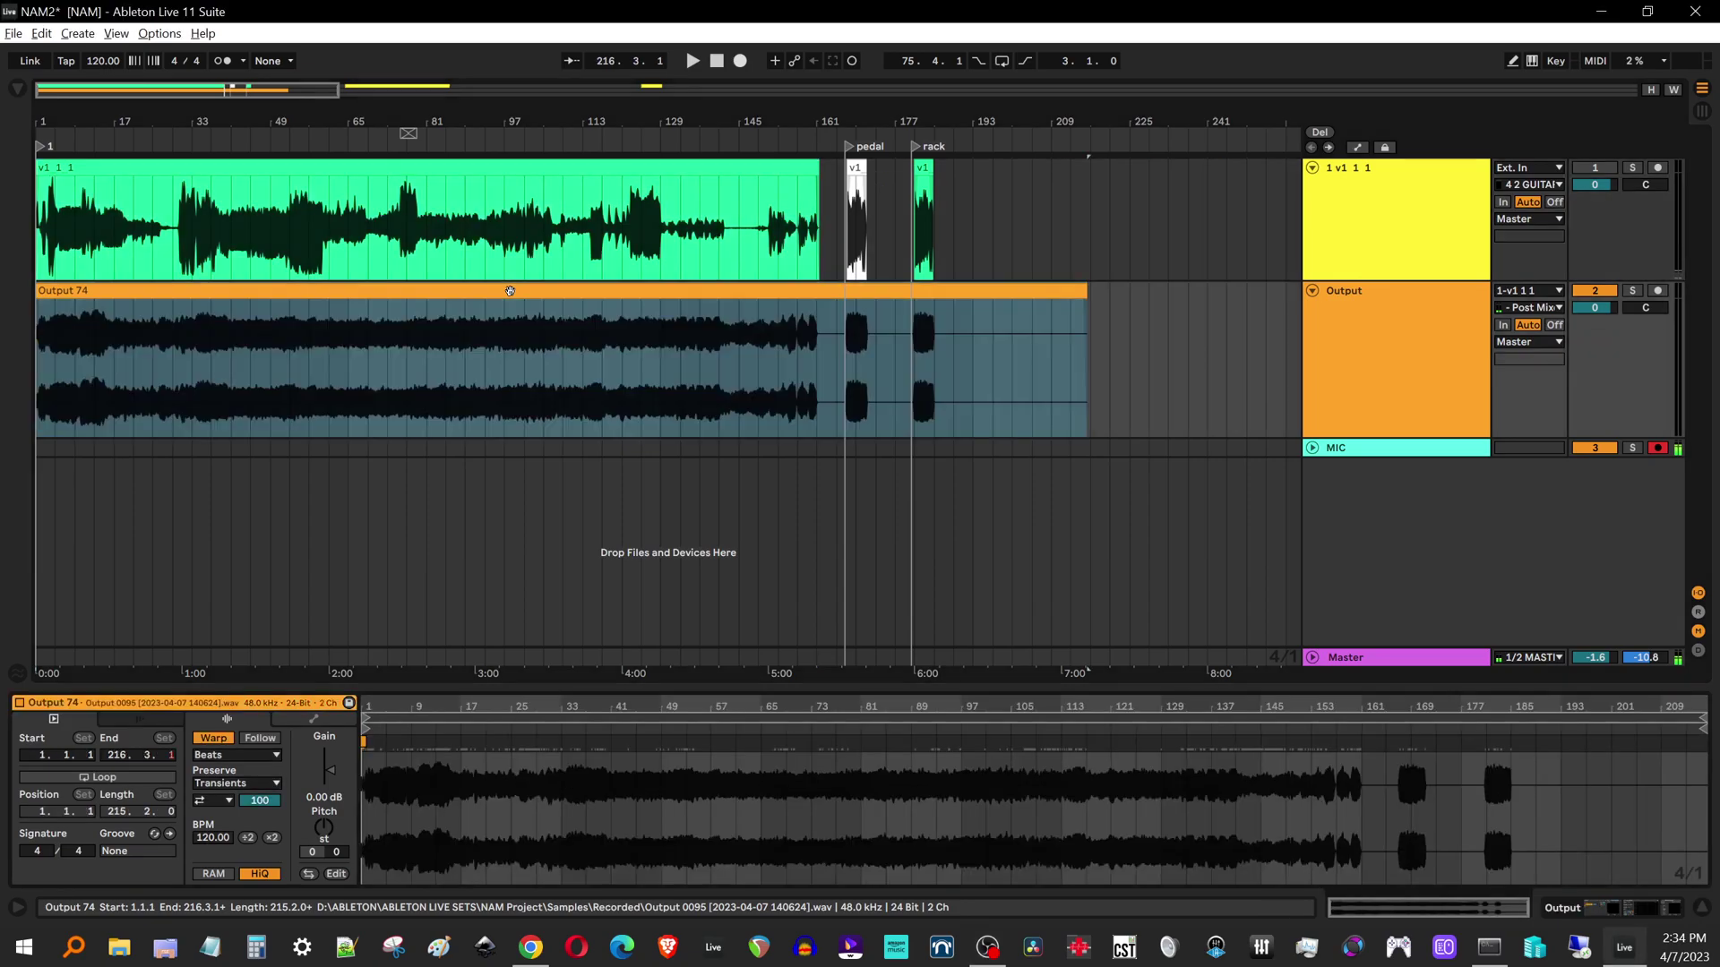
- Check that Audacity is the Sample Editor in File/Folder preferences, then close Preferences
{"action": "left_click", "coordinate": [340, 875]}
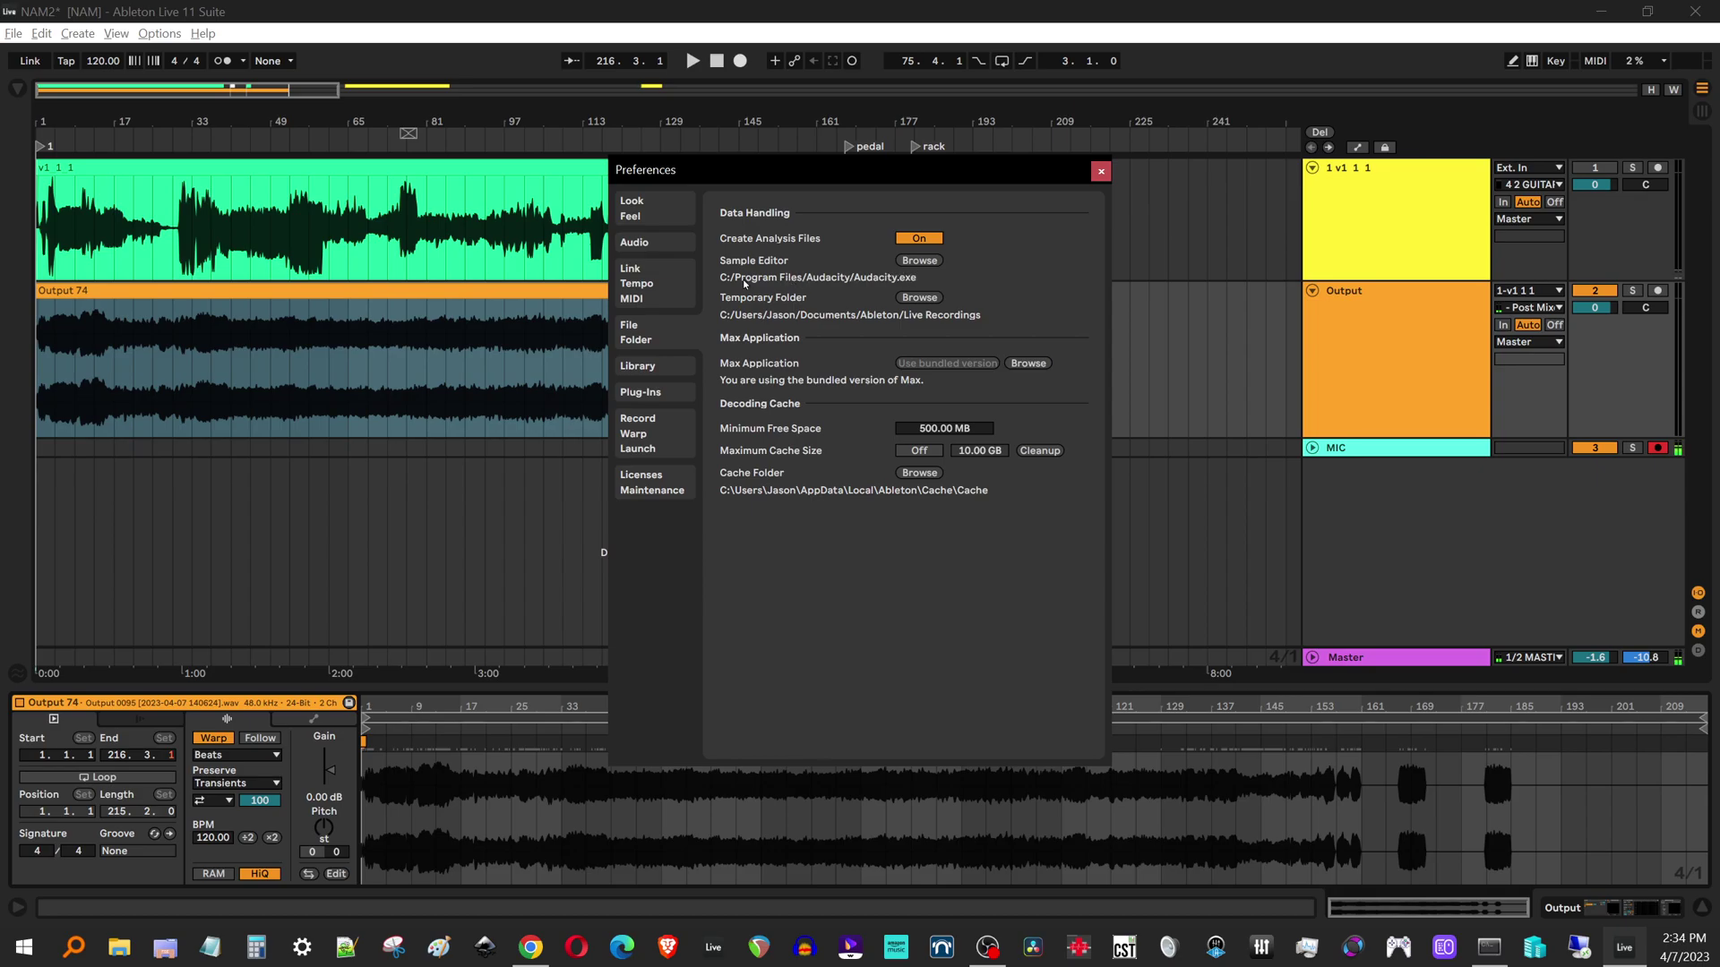
{"action": "left_click", "coordinate": [920, 261]}
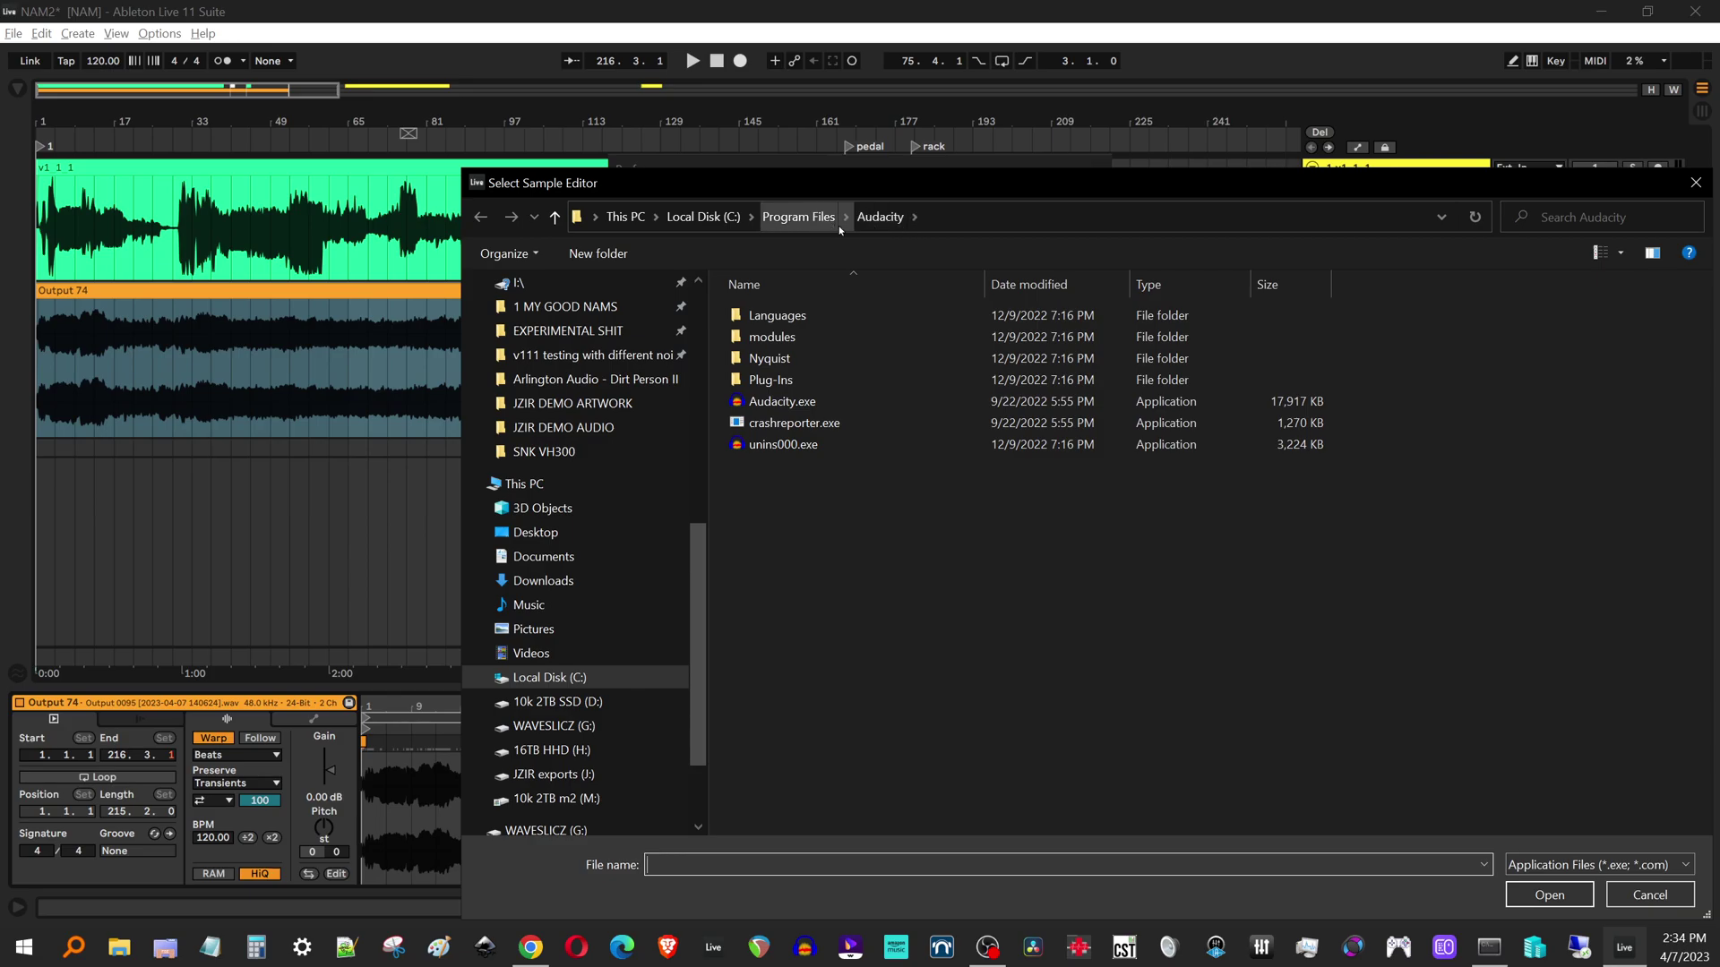
{"action": "left_click", "coordinate": [1696, 180]}
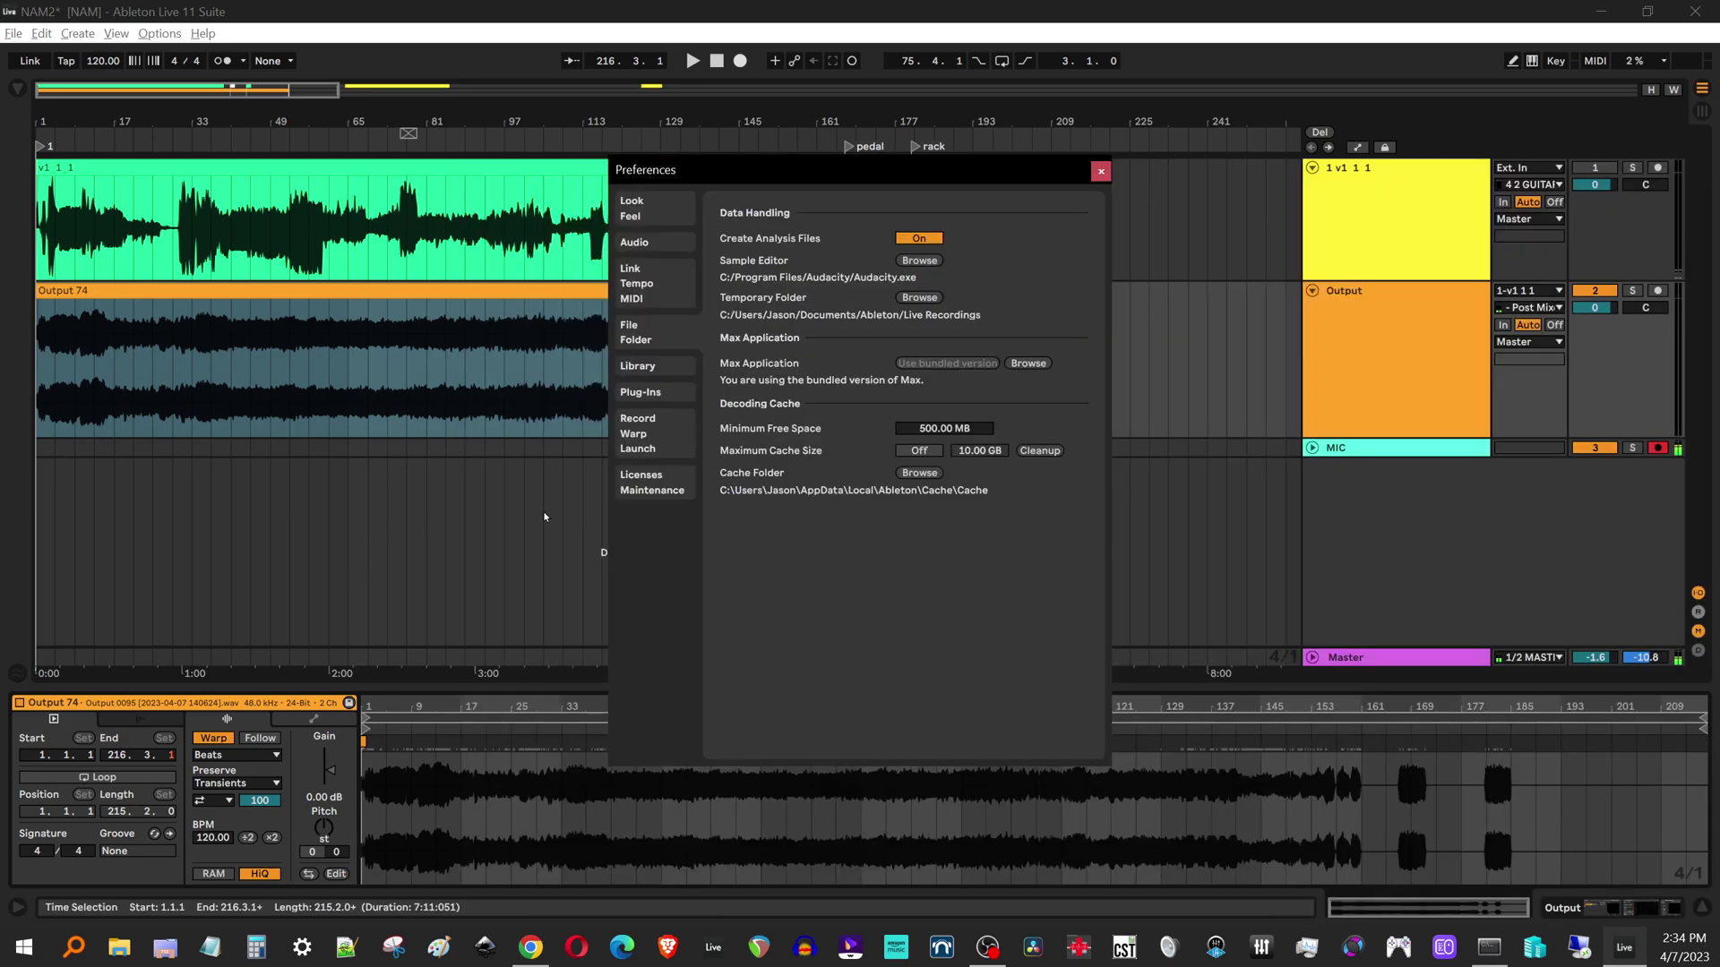
{"action": "left_click", "coordinate": [1101, 172]}
- Open the Output 74 clip in Audacity and maximize Audacity beside a resized Ableton window
{"action": "left_click", "coordinate": [395, 292]}
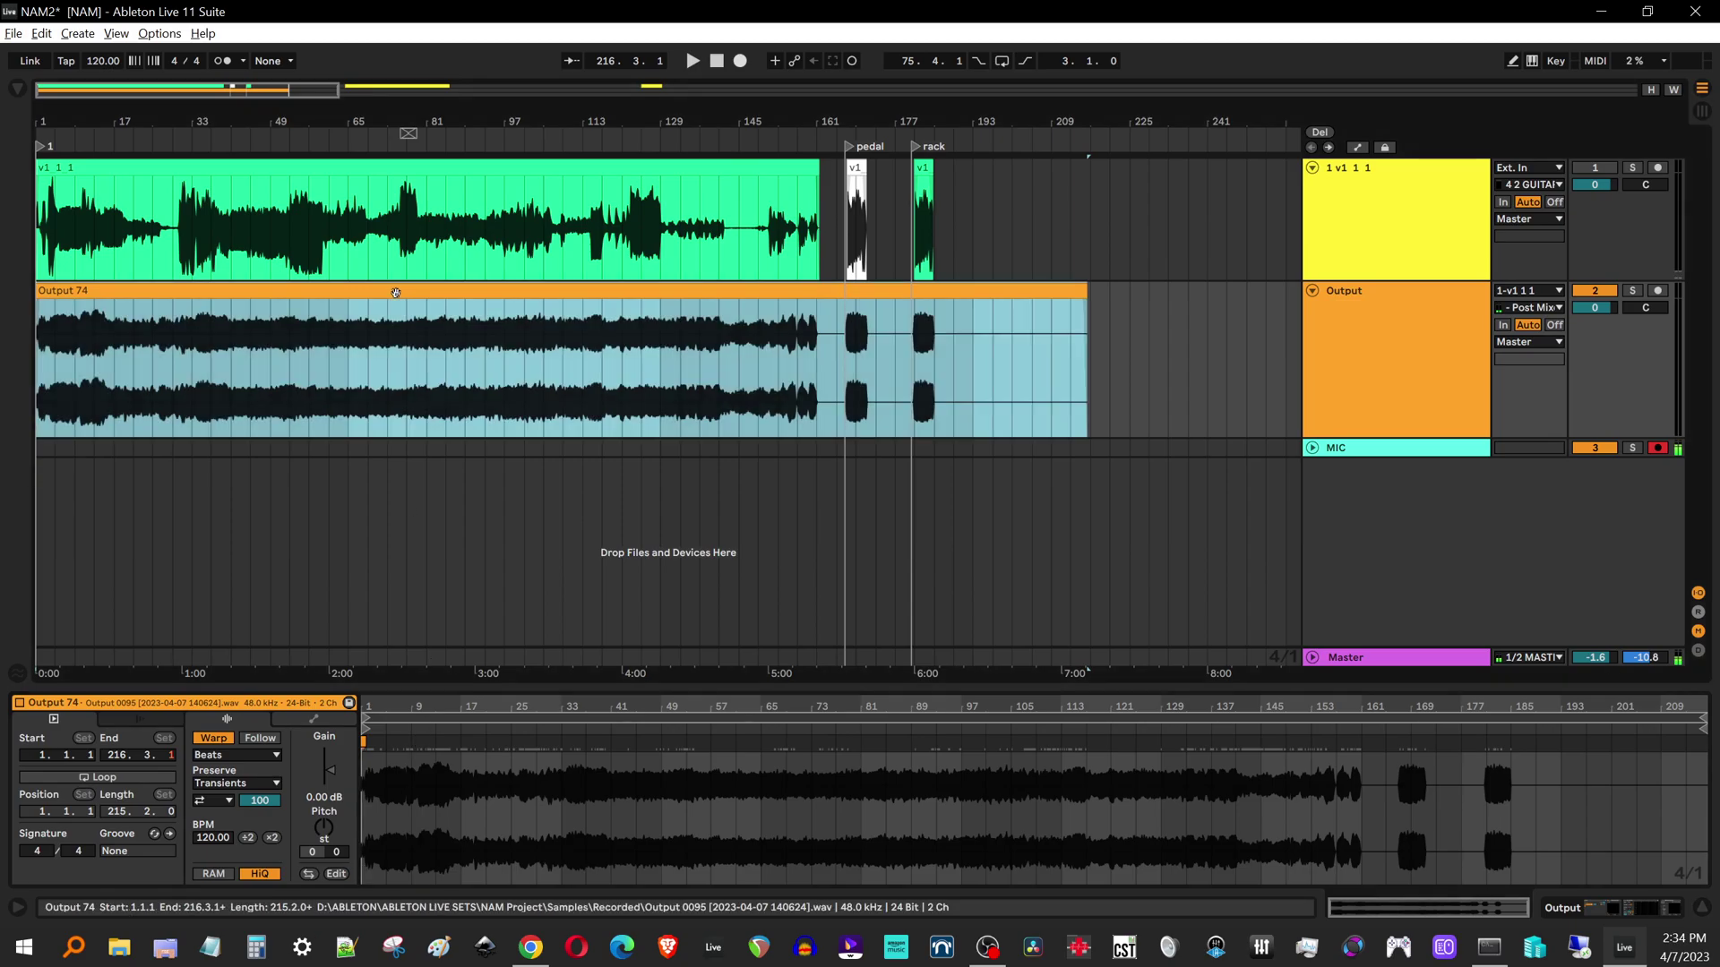
{"action": "left_click", "coordinate": [337, 874]}
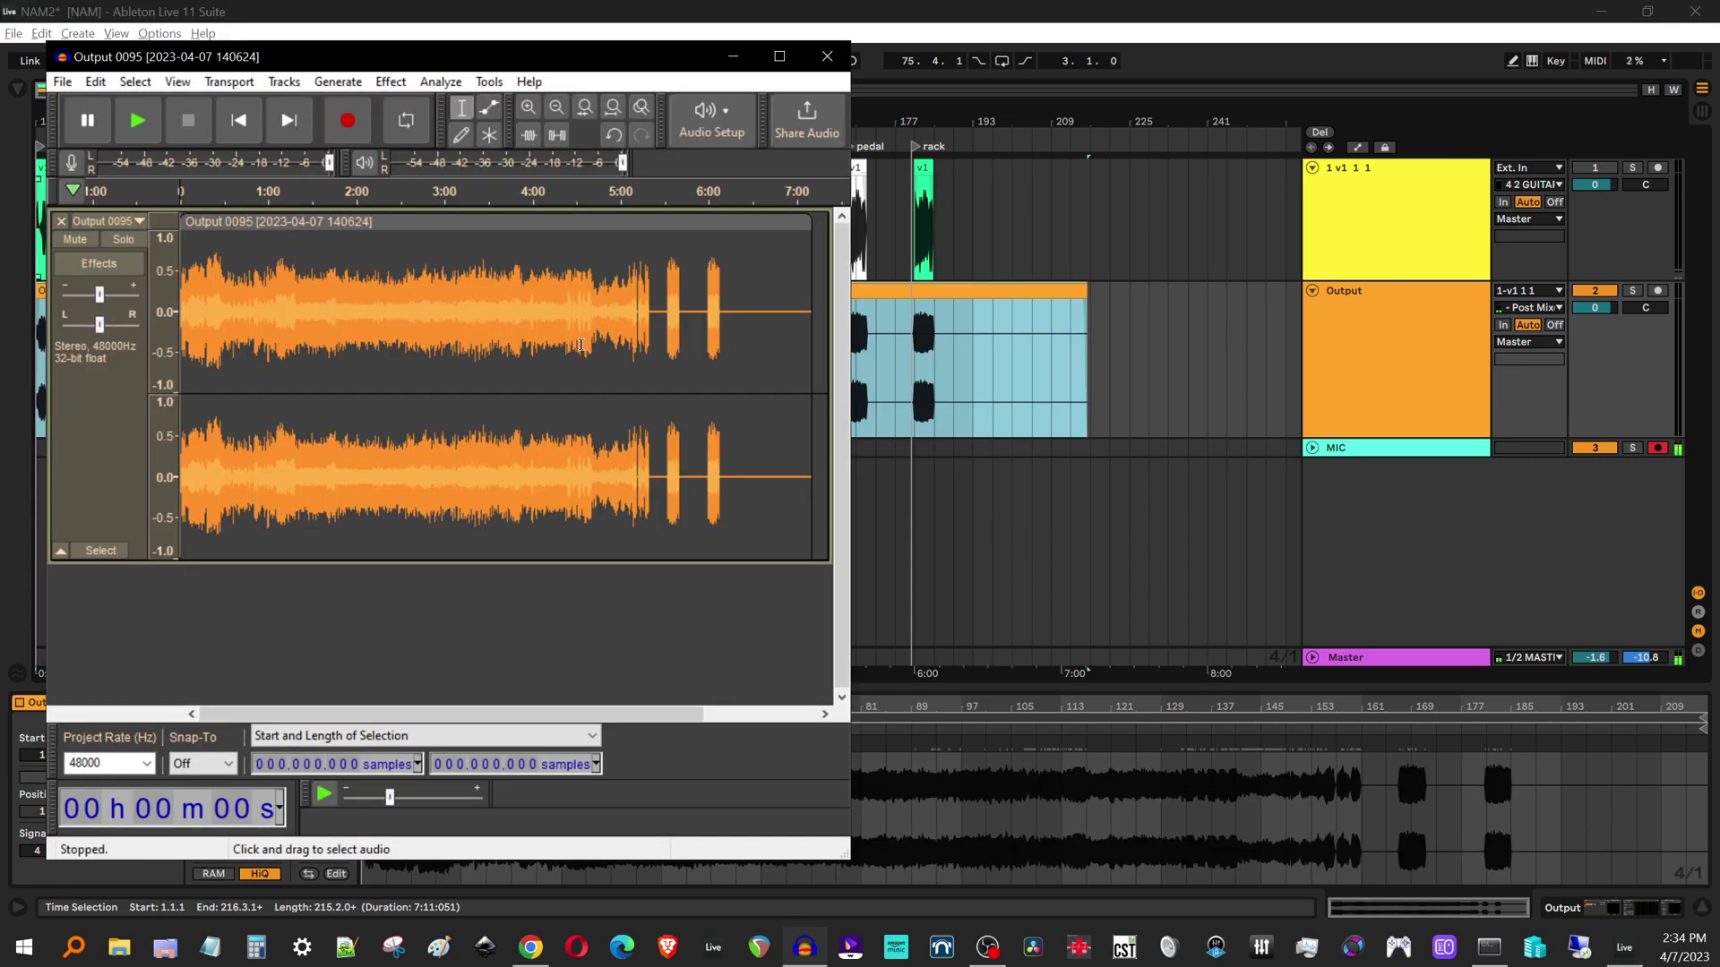
{"action": "left_click", "coordinate": [954, 16]}
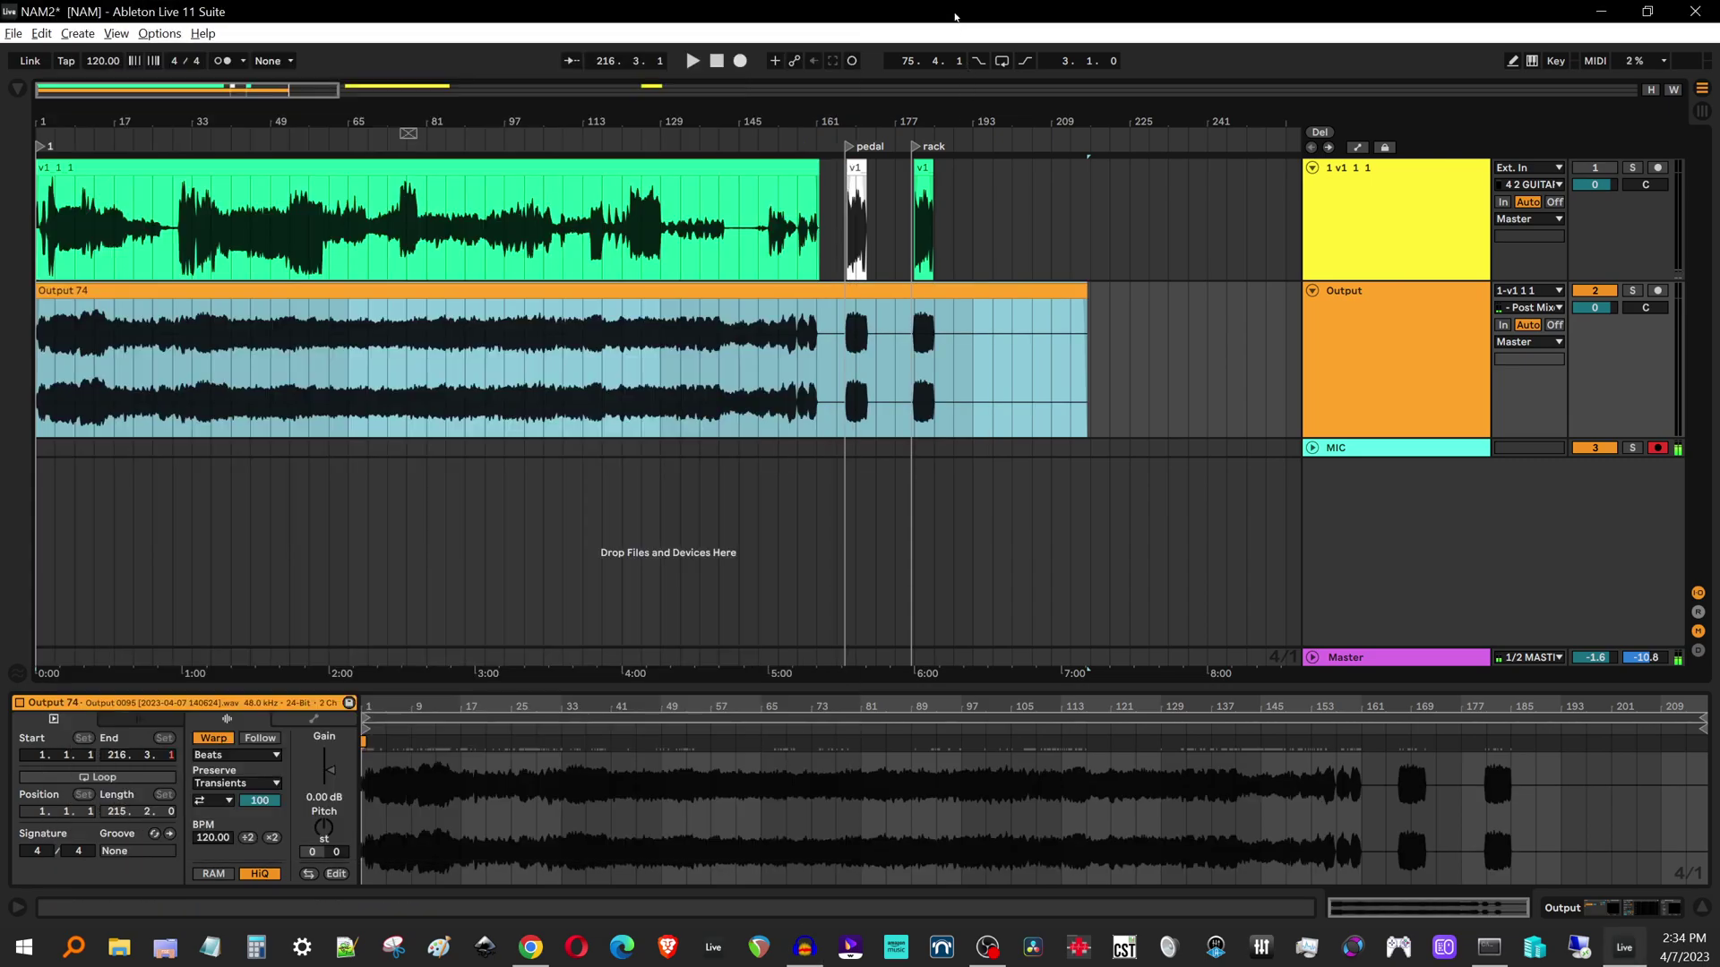
{"action": "left_click_drag", "start_coordinate": [954, 16], "coordinate": [1627, 173]}
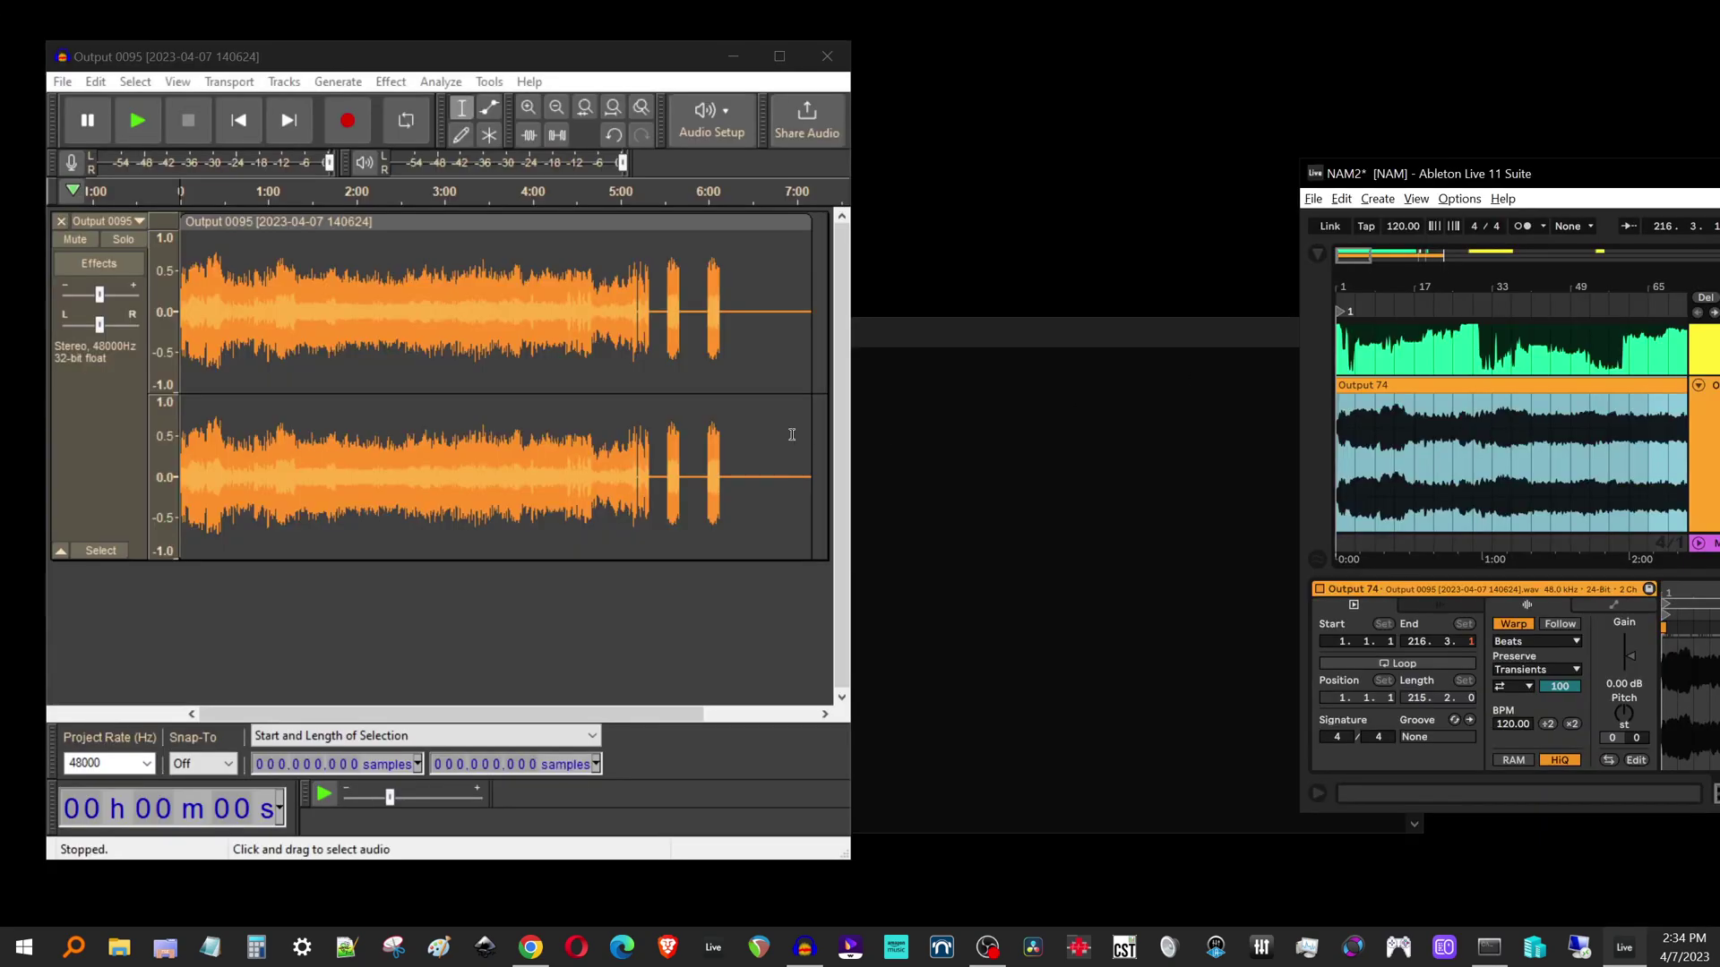
{"action": "double_click", "coordinate": [479, 61]}
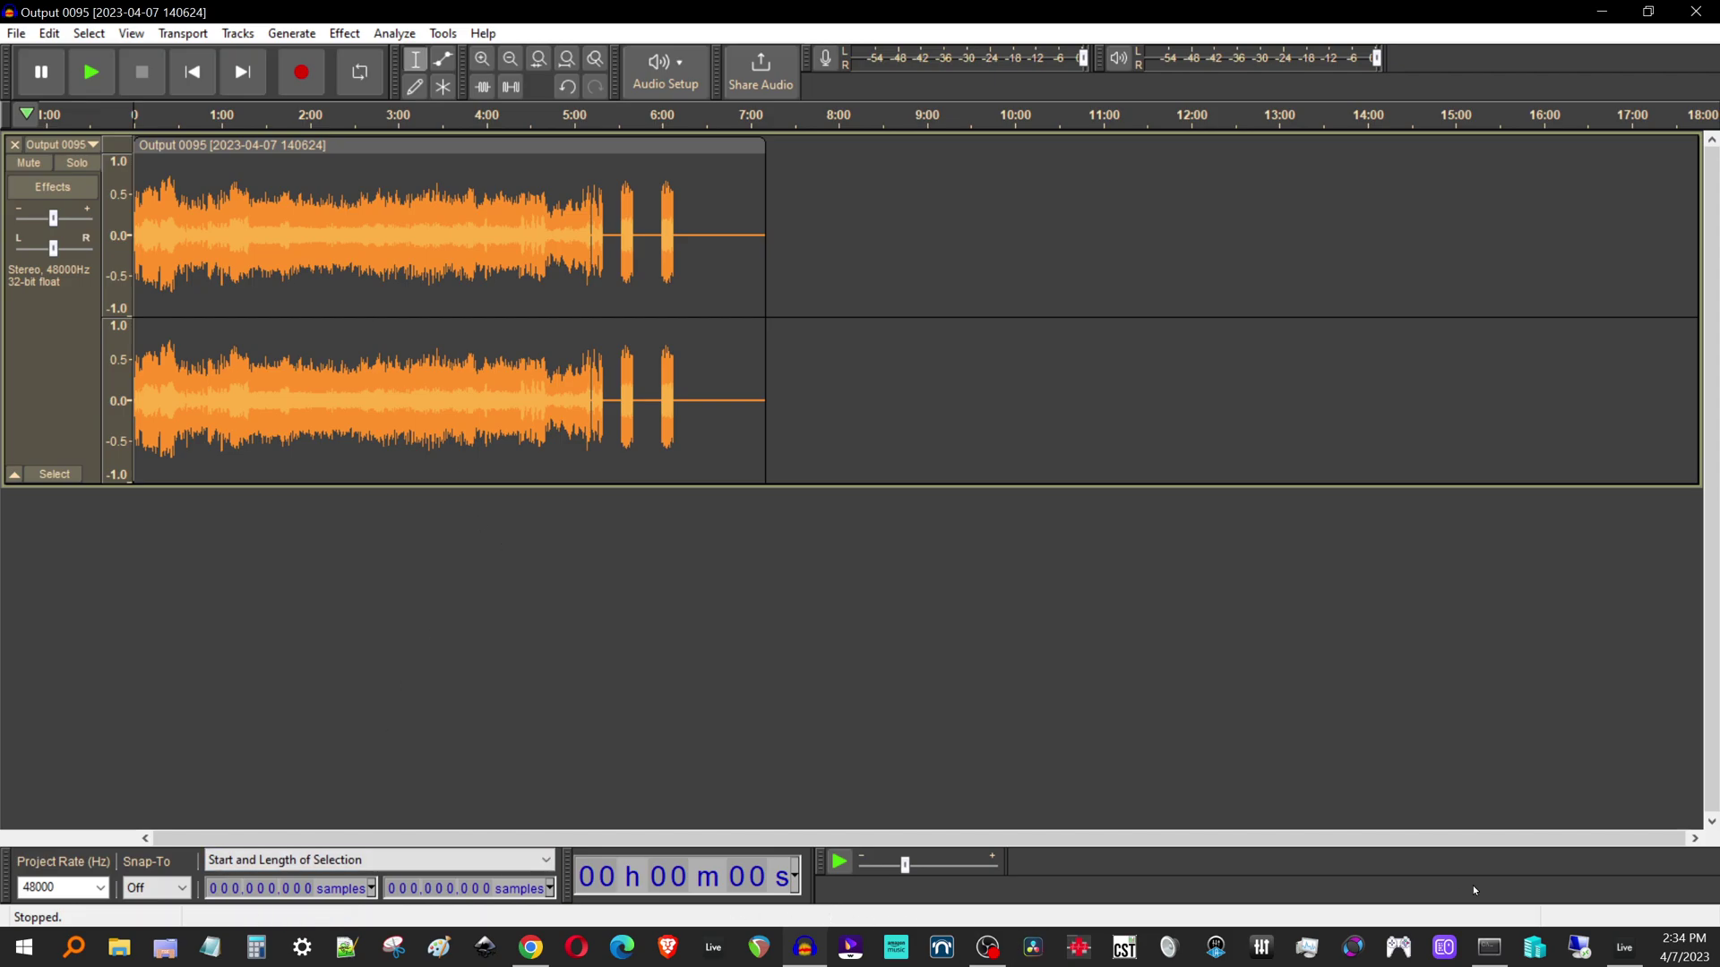
- Drag the v1 1 1 clip from Ableton into Audacity as a second track
{"action": "left_click", "coordinate": [1624, 948]}
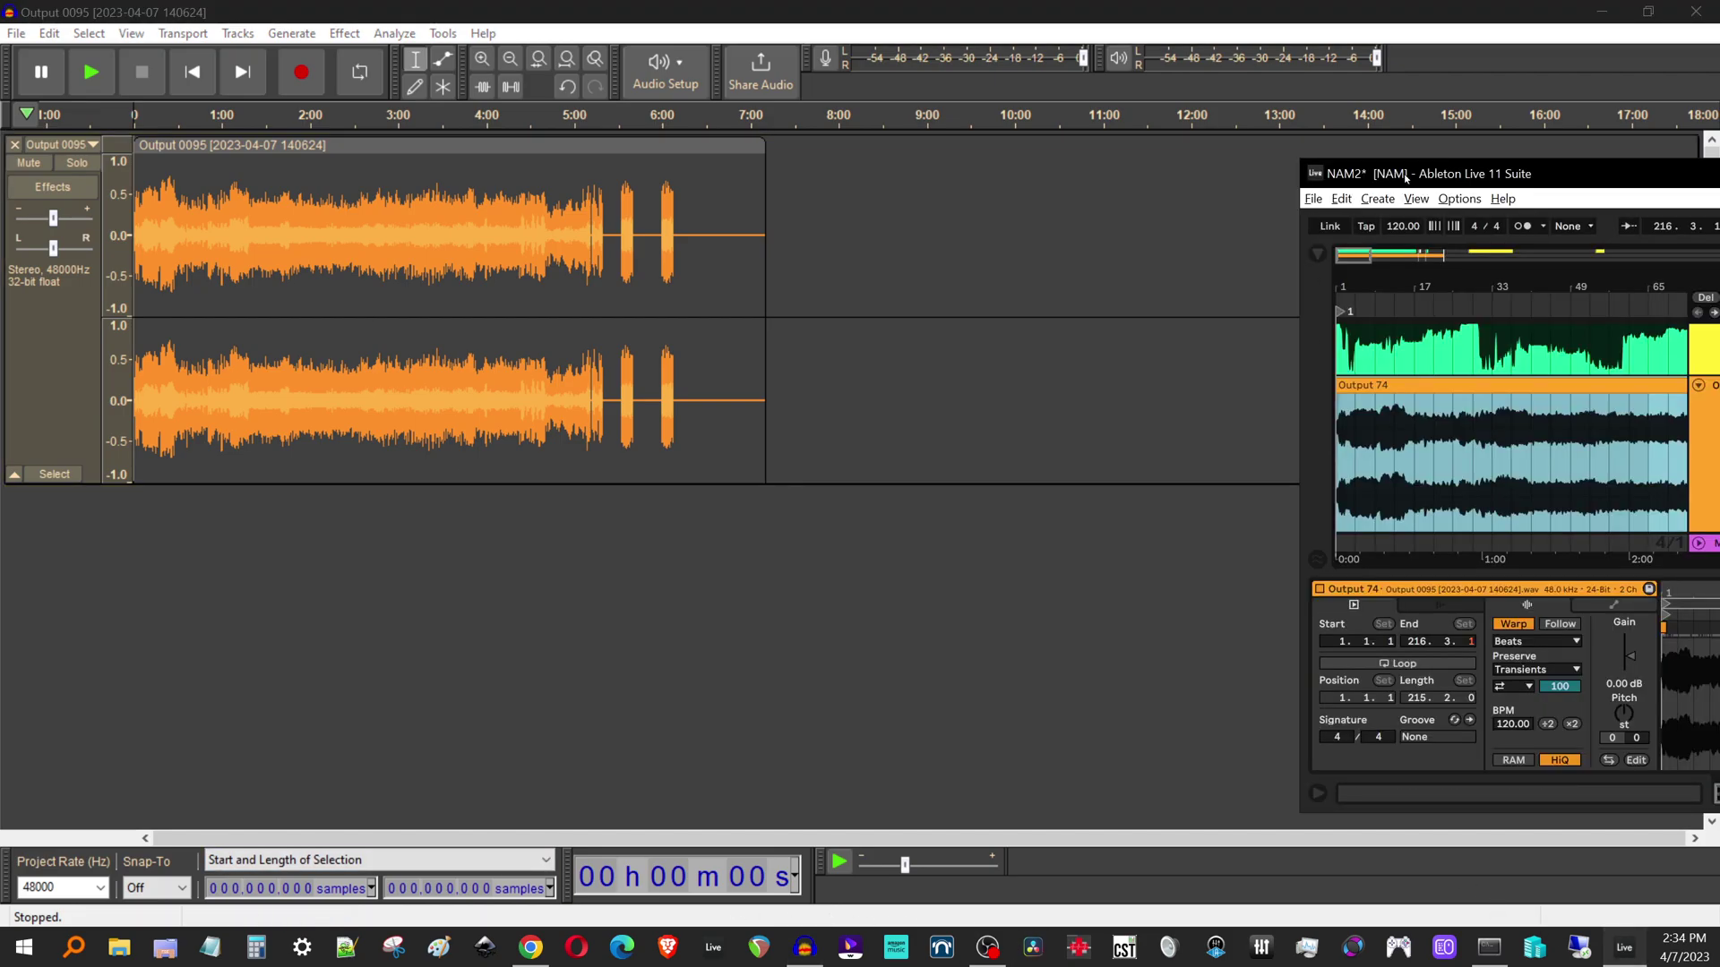
{"action": "left_click_drag", "start_coordinate": [1402, 175], "coordinate": [1116, 144]}
{"action": "scroll", "coordinate": [1293, 372], "scroll_direction": "up", "scroll_amount": 2}
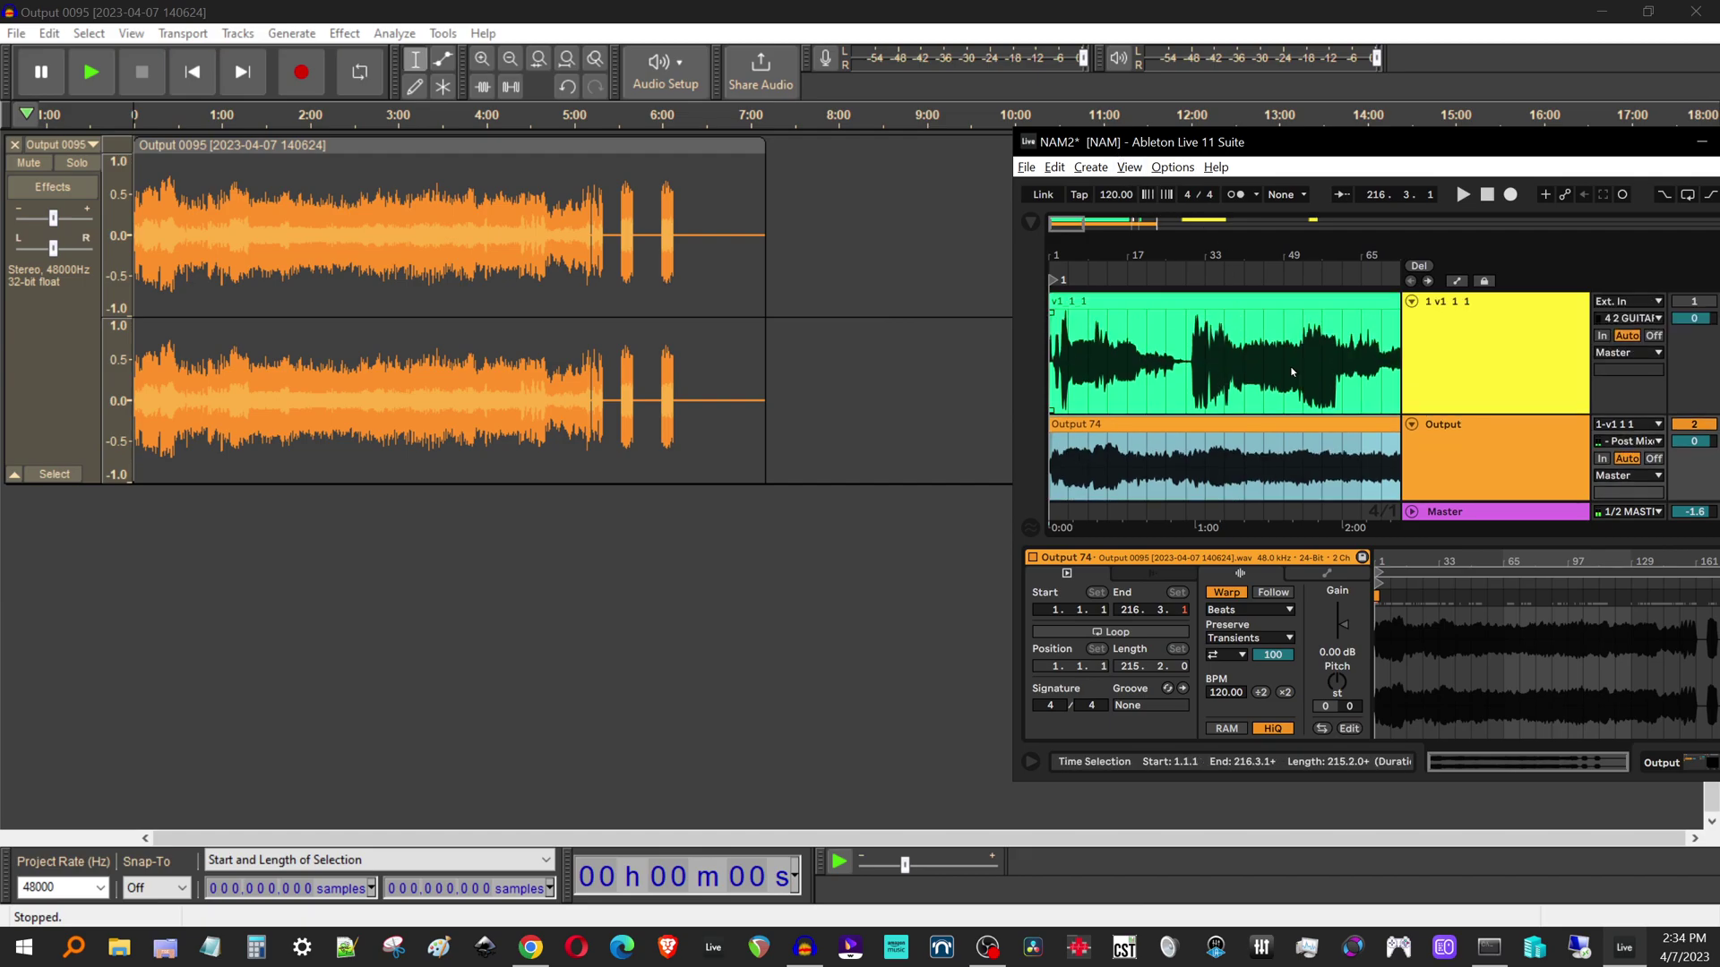
{"action": "left_click", "coordinate": [1116, 305]}
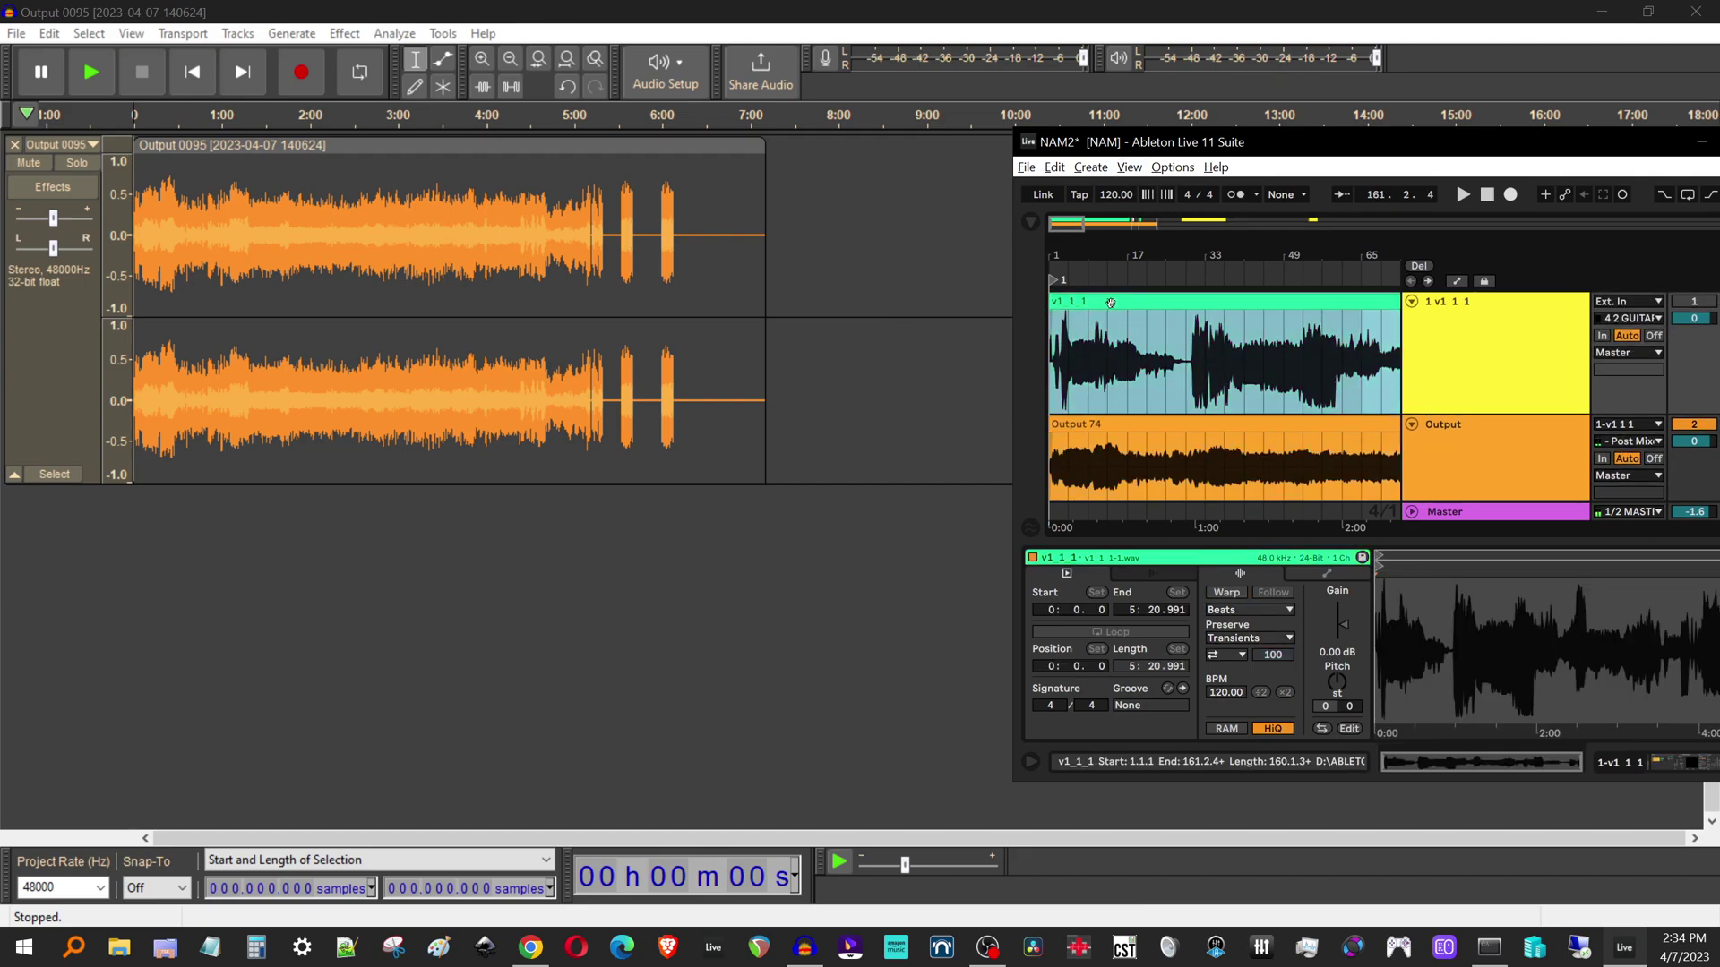
{"action": "left_click_drag", "start_coordinate": [1119, 305], "coordinate": [281, 614]}
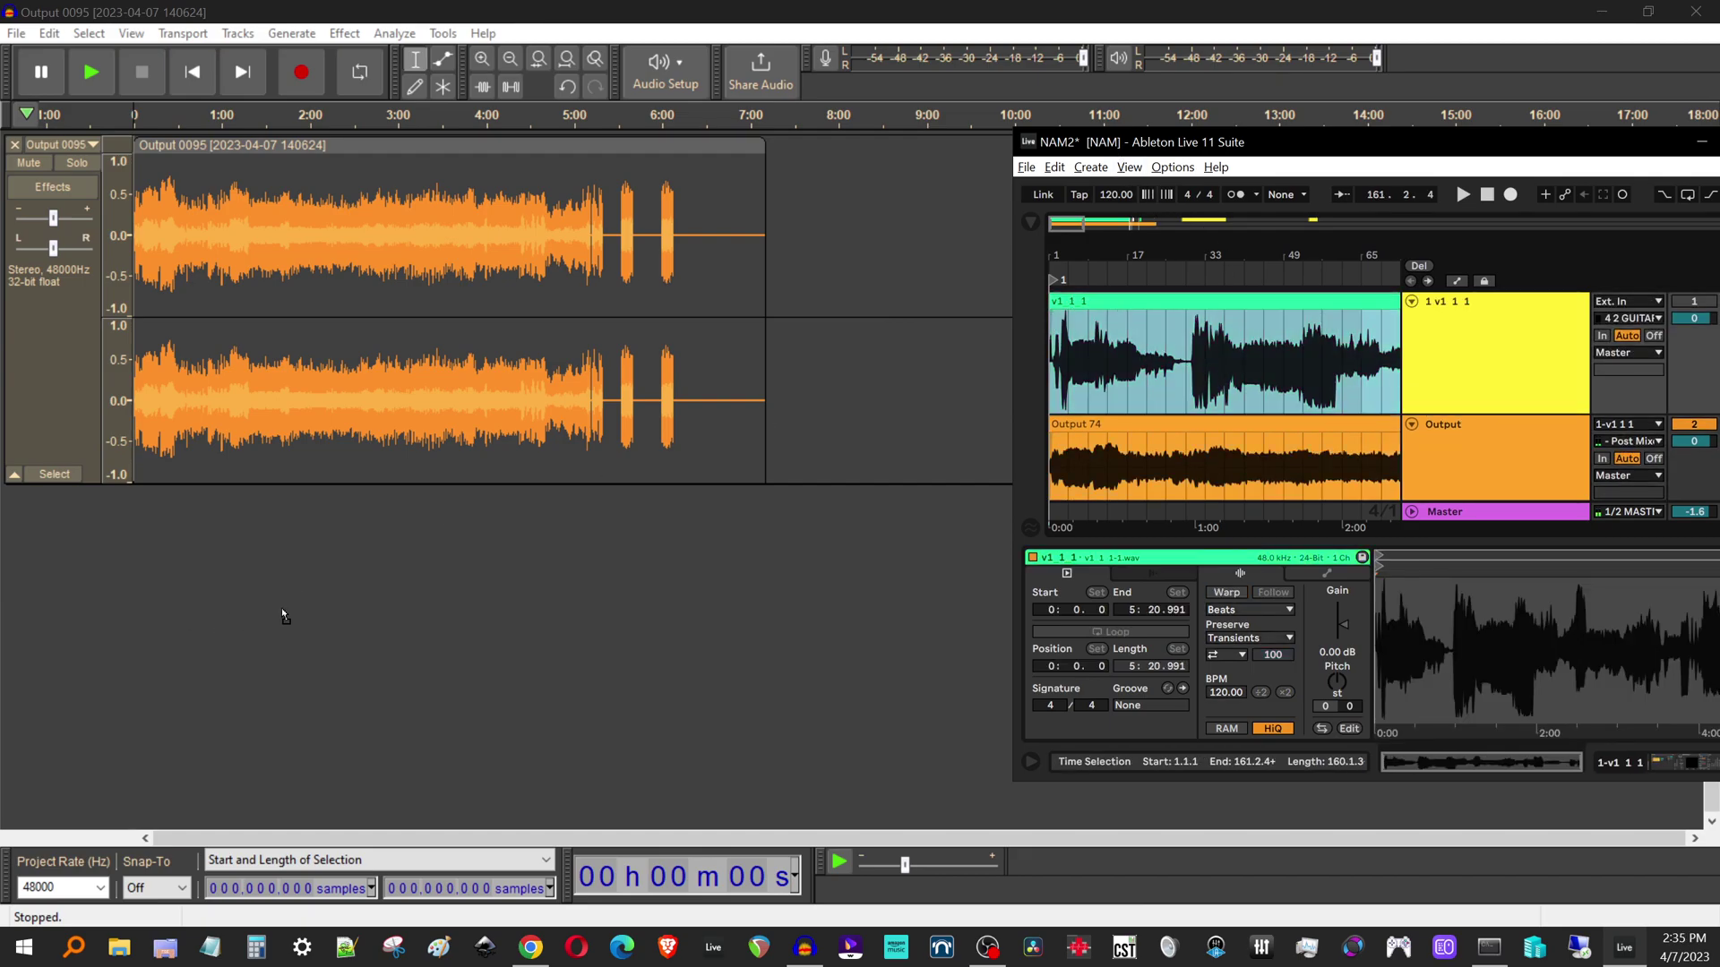
{"action": "left_click", "coordinate": [449, 691]}
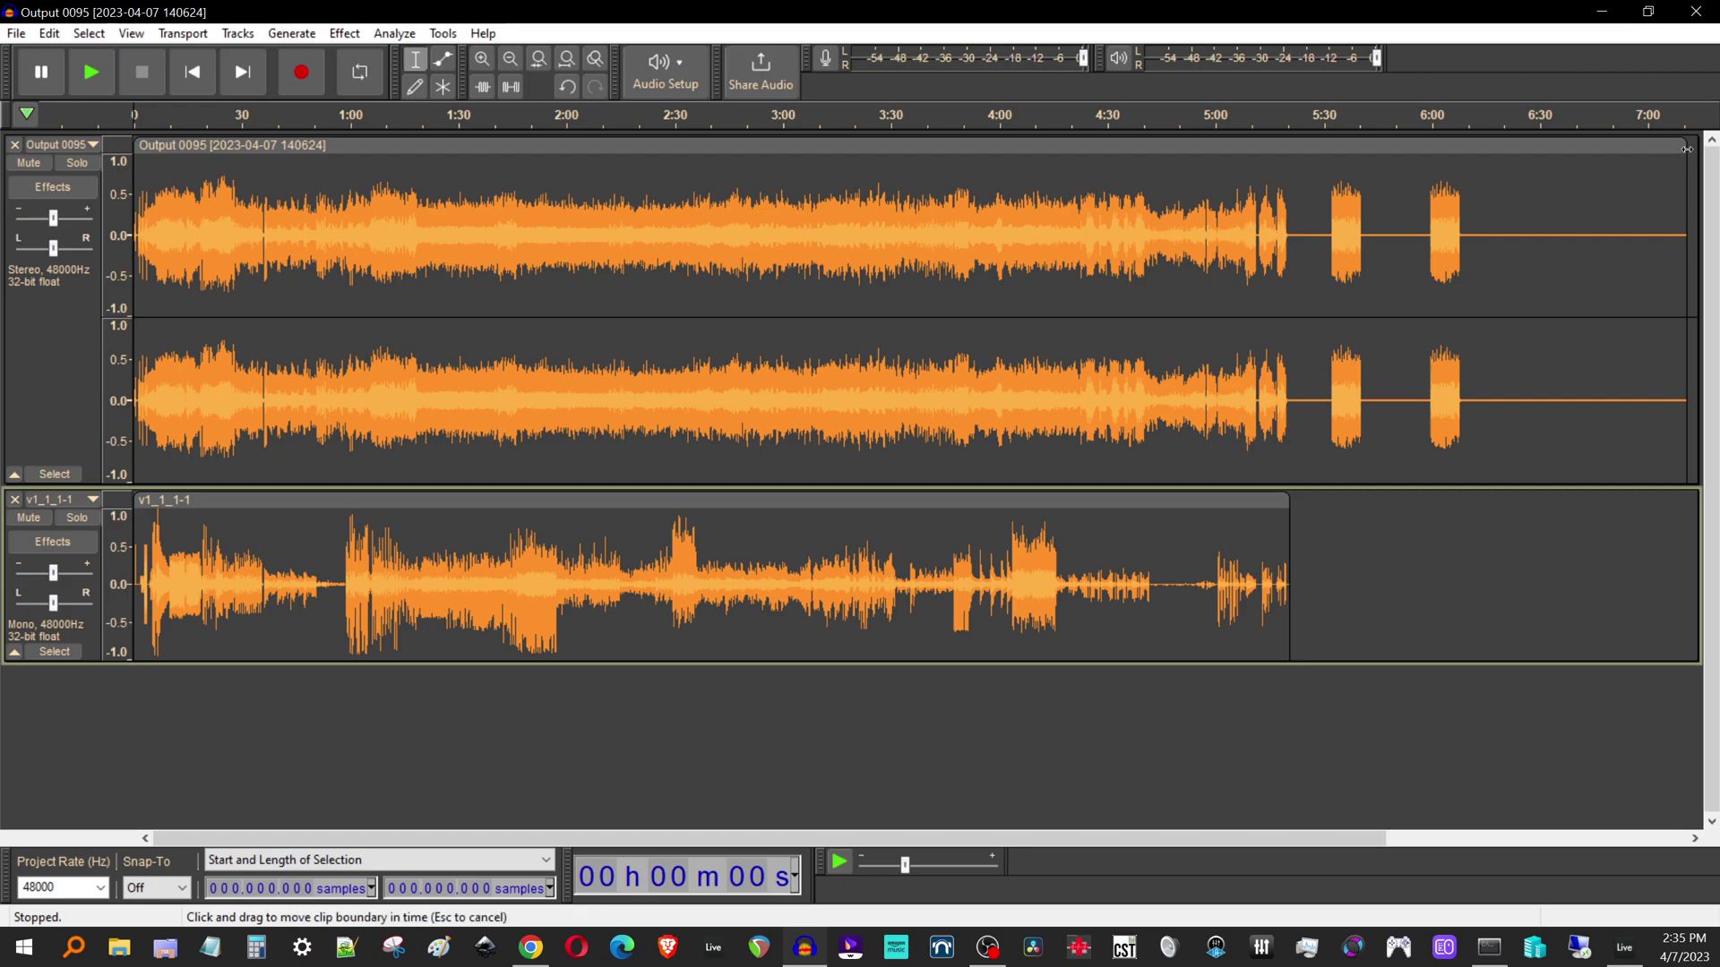
- Trim the Output 0095 clip's end to about 5:20, level with the v1_1_1-1 track
{"action": "left_click_drag", "start_coordinate": [1687, 149], "coordinate": [1288, 188]}
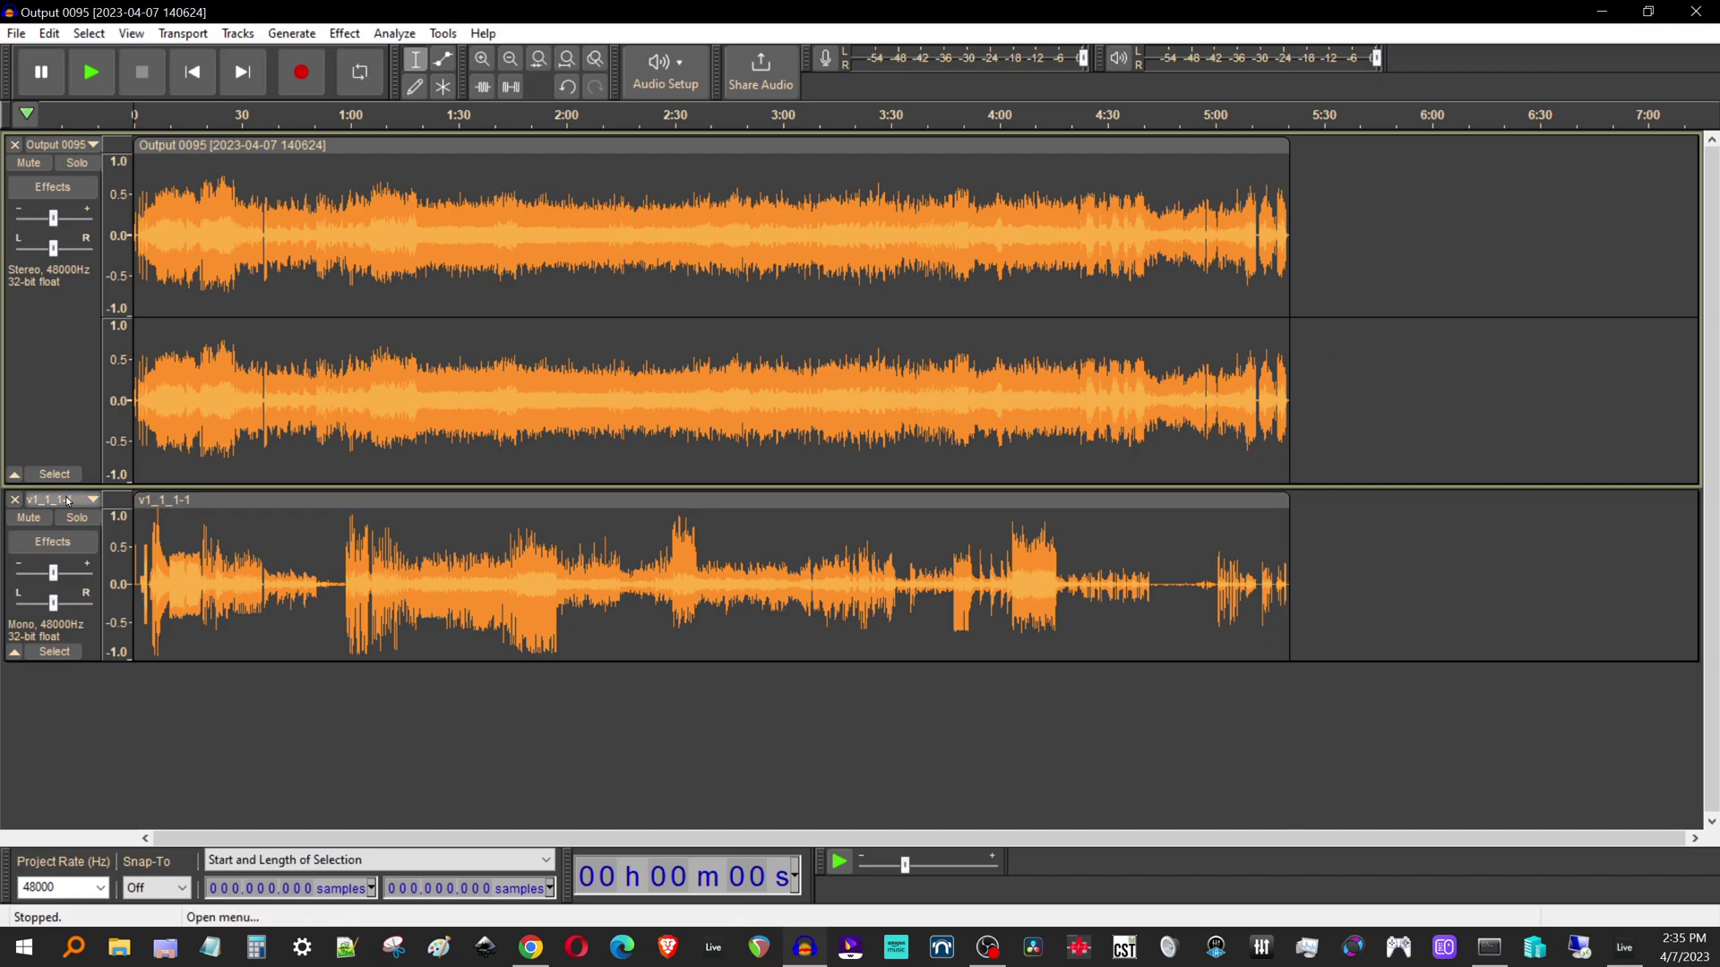
- Delete v1_1_1-1, split Output 0095 to mono, remove the second channel, and select the clip
{"action": "left_click", "coordinate": [14, 505]}
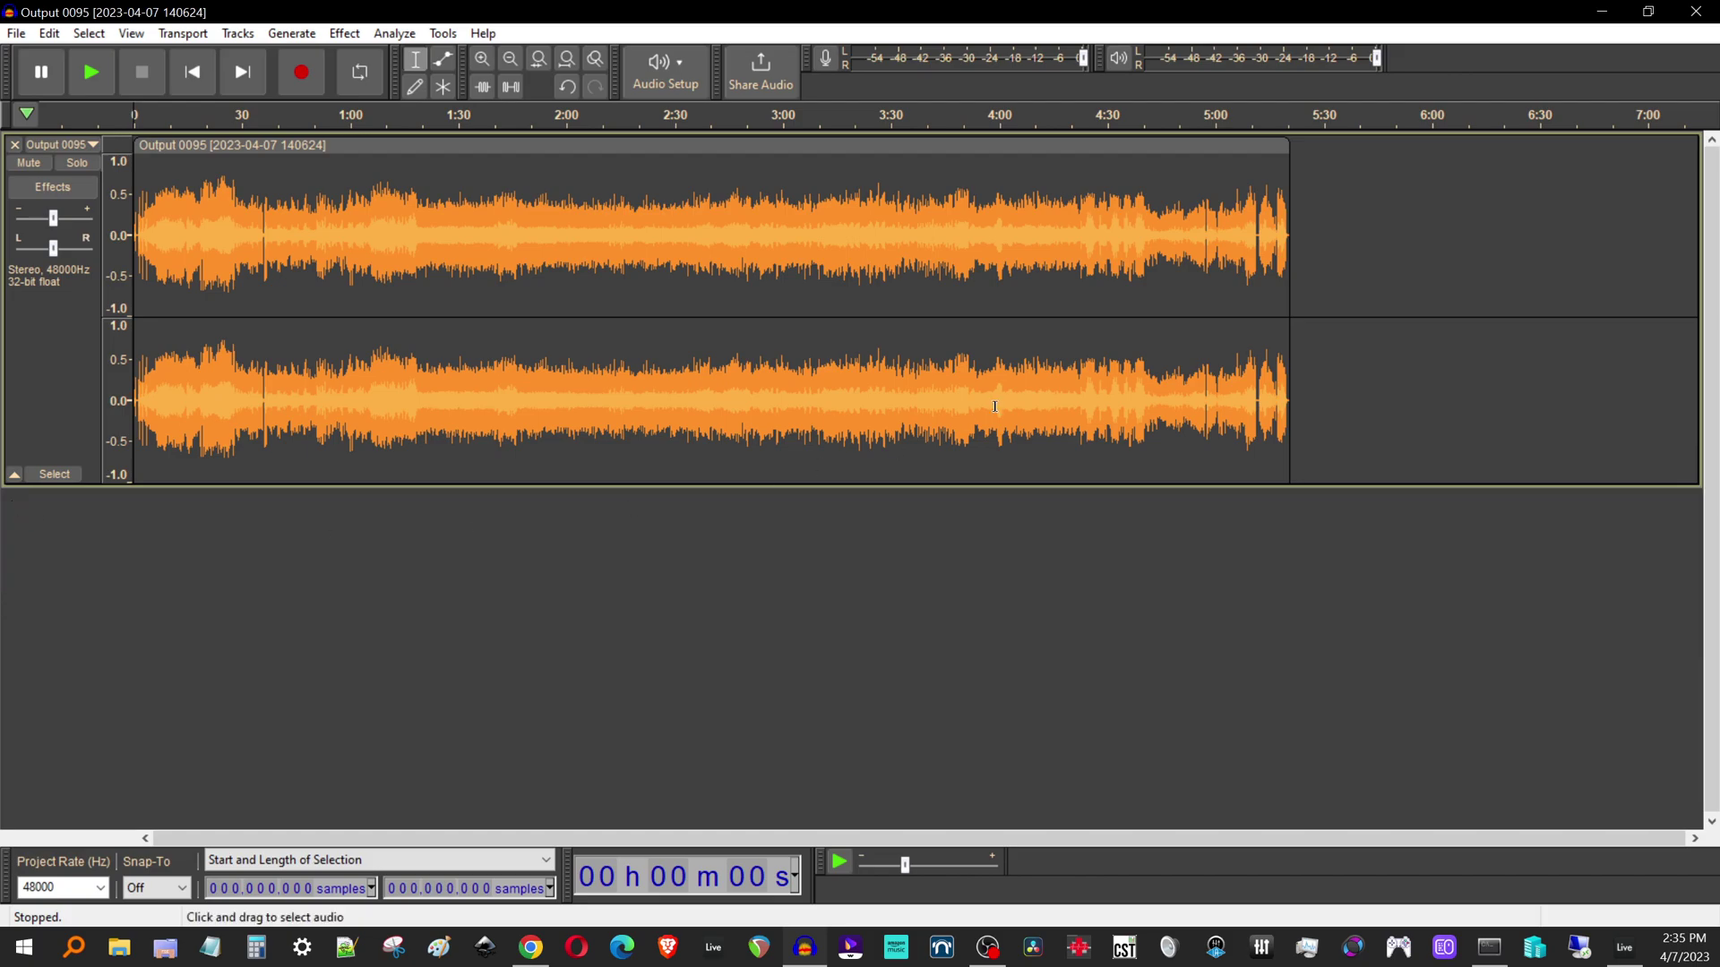
{"action": "left_click", "coordinate": [86, 146]}
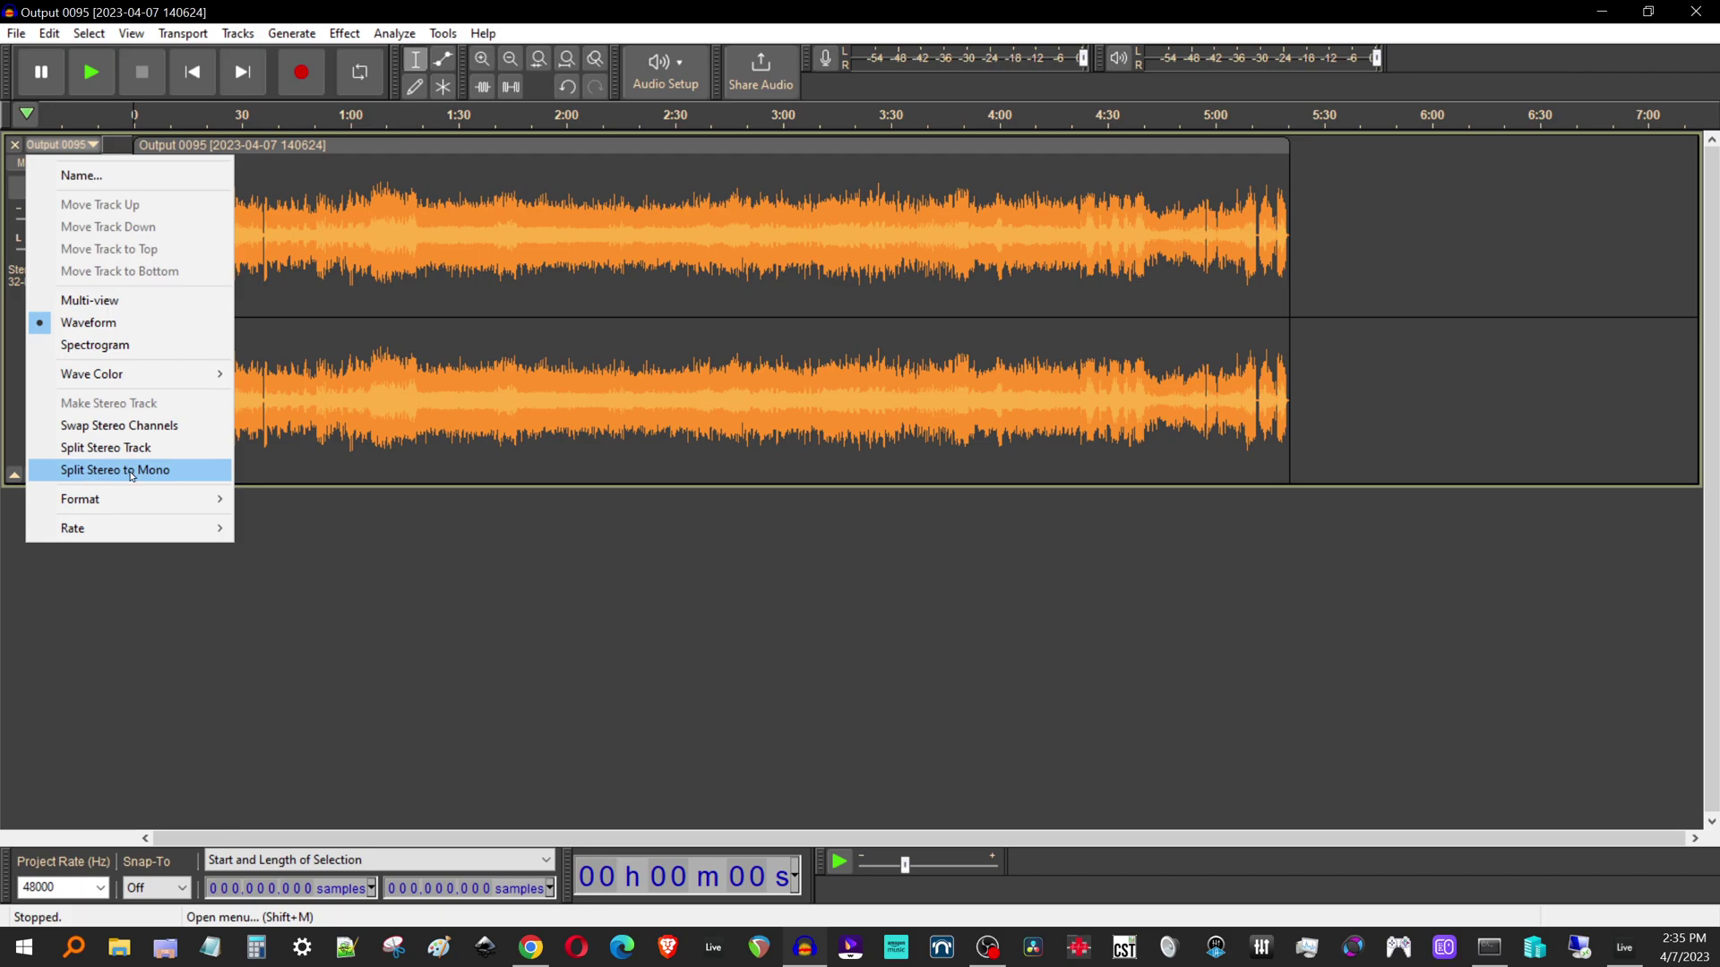
{"action": "left_click", "coordinate": [120, 471]}
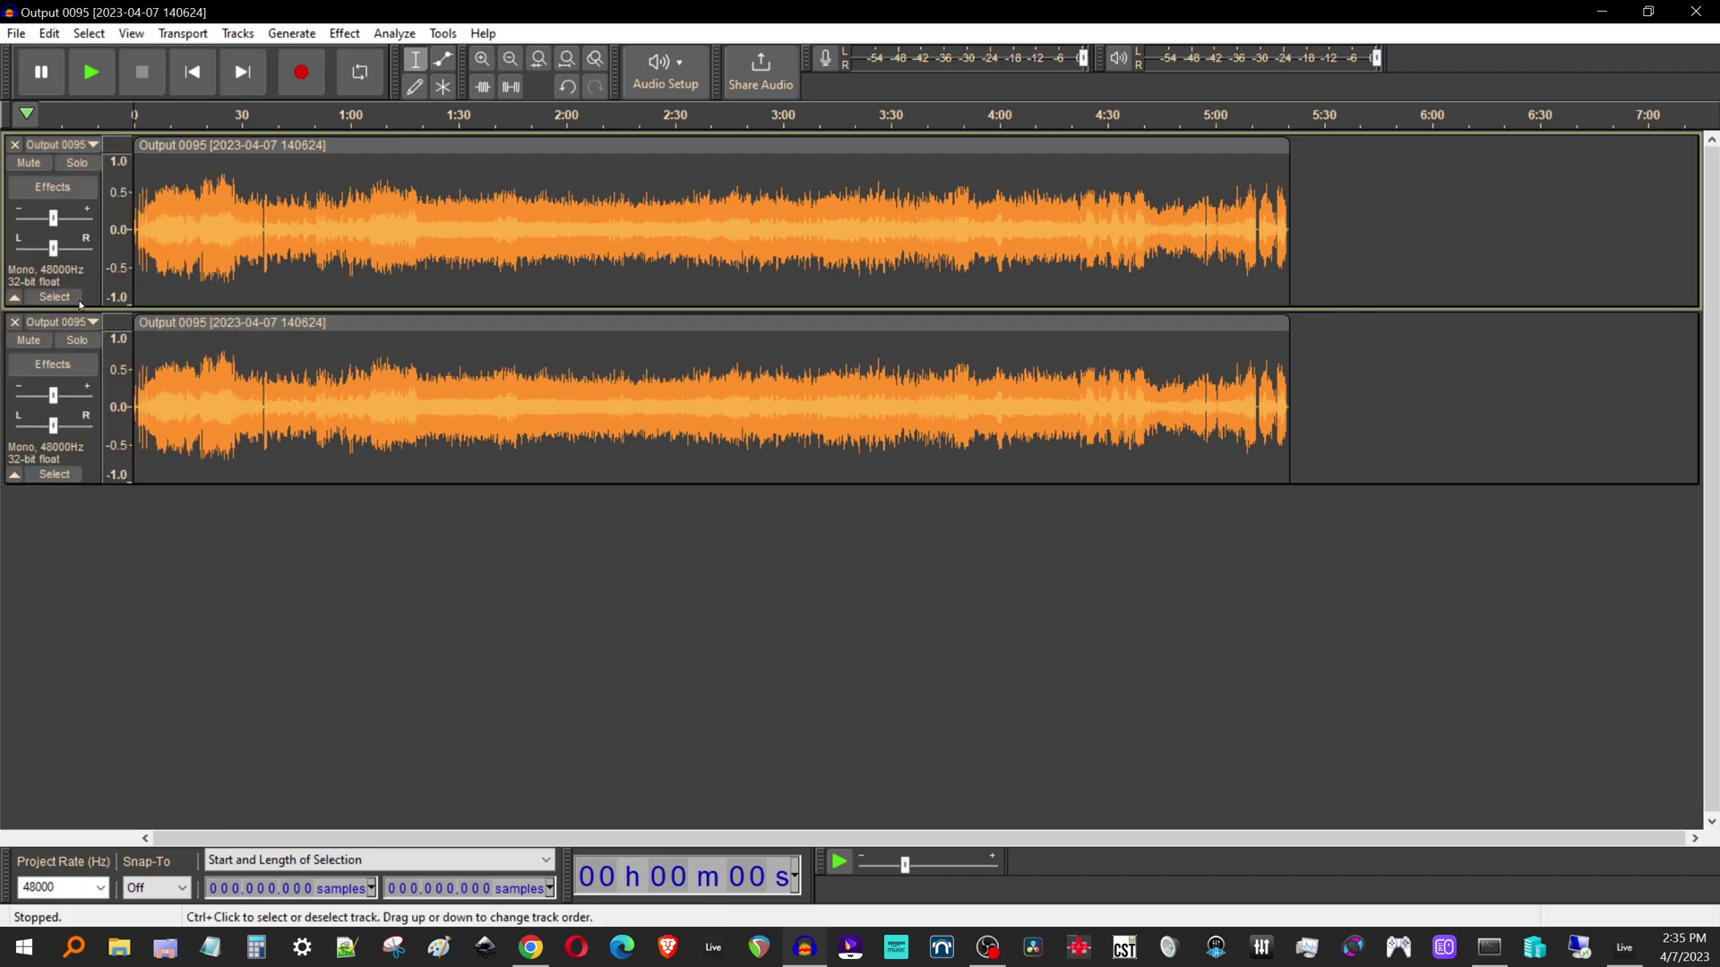
{"action": "left_click", "coordinate": [15, 323]}
{"action": "double_click", "coordinate": [578, 209]}
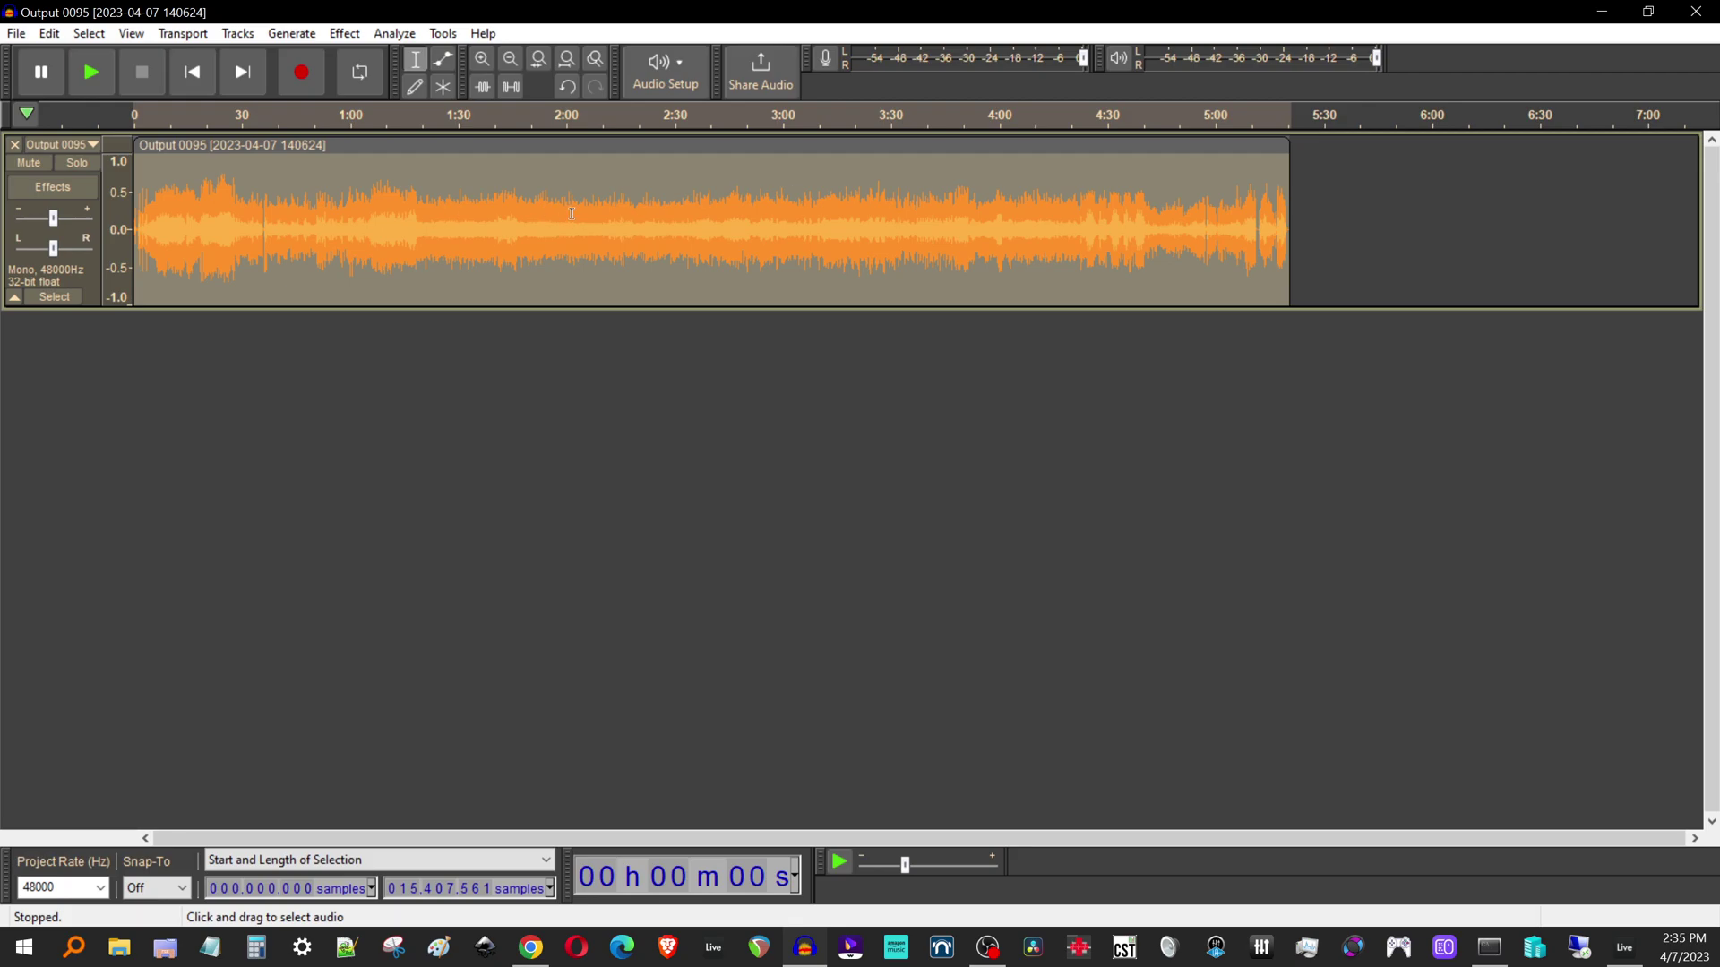
- Normalize the mono Output 0095 track to a -0.02 dB peak with DC offset removed
{"action": "left_click", "coordinate": [353, 36]}
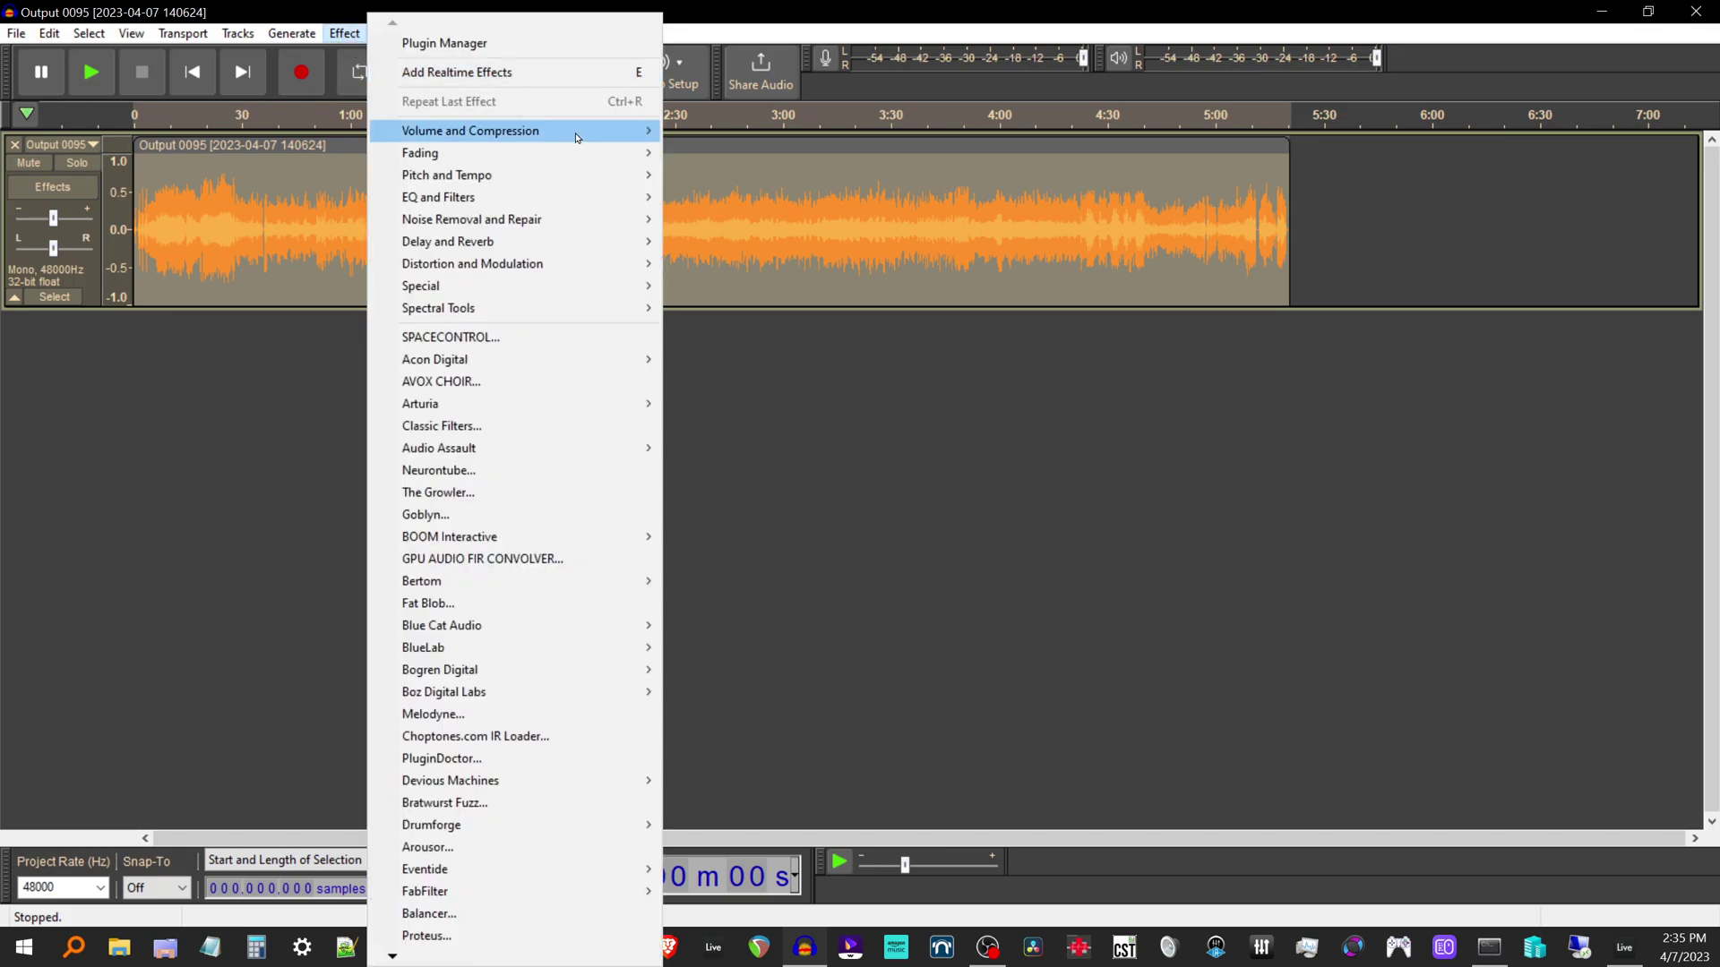
{"action": "mouse_move", "coordinate": [594, 136]}
{"action": "left_click", "coordinate": [743, 242]}
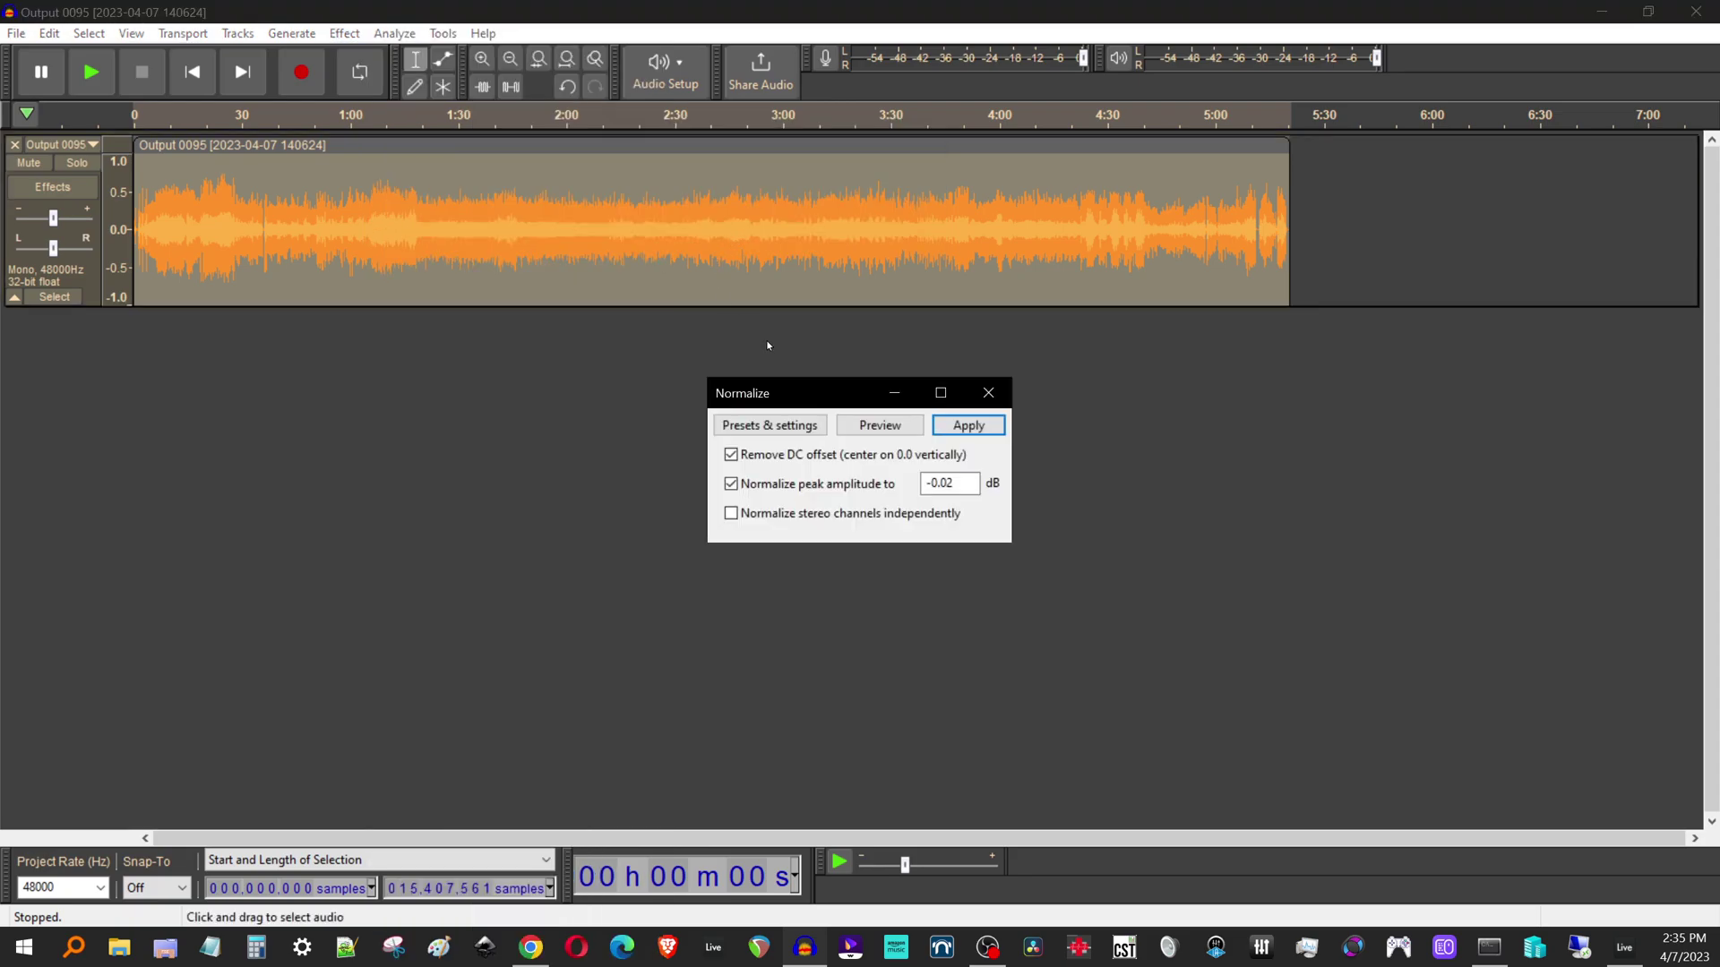
{"action": "left_click", "coordinate": [942, 485]}
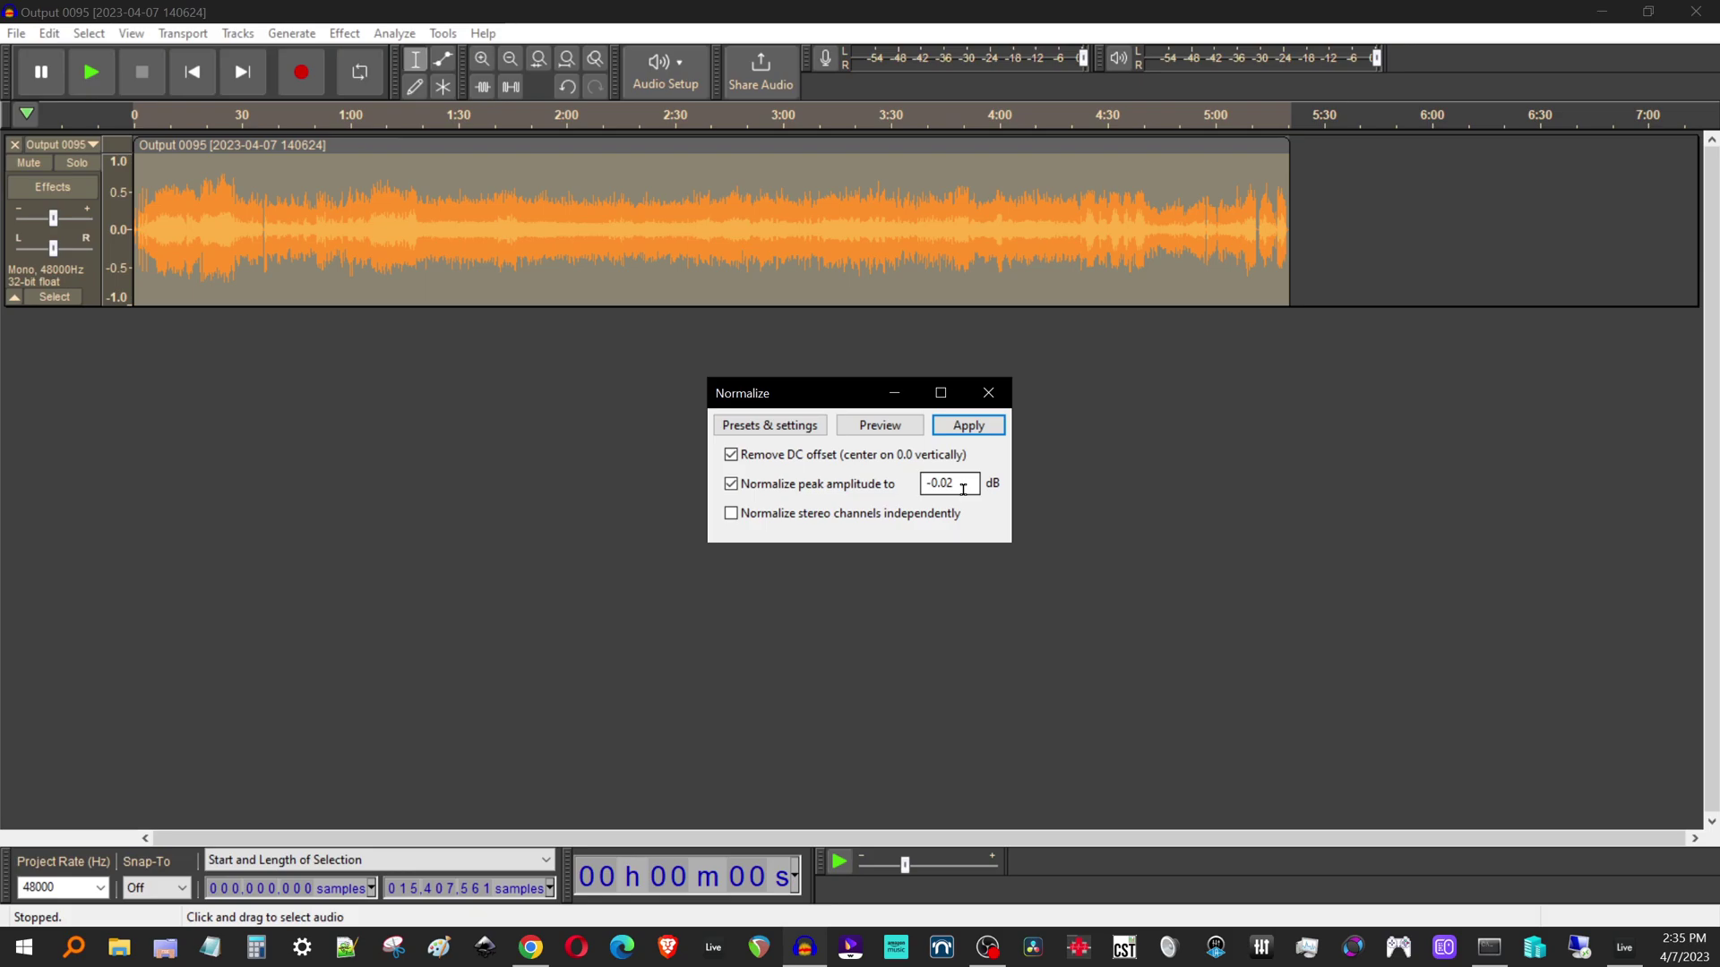
{"action": "left_click", "coordinate": [967, 426]}
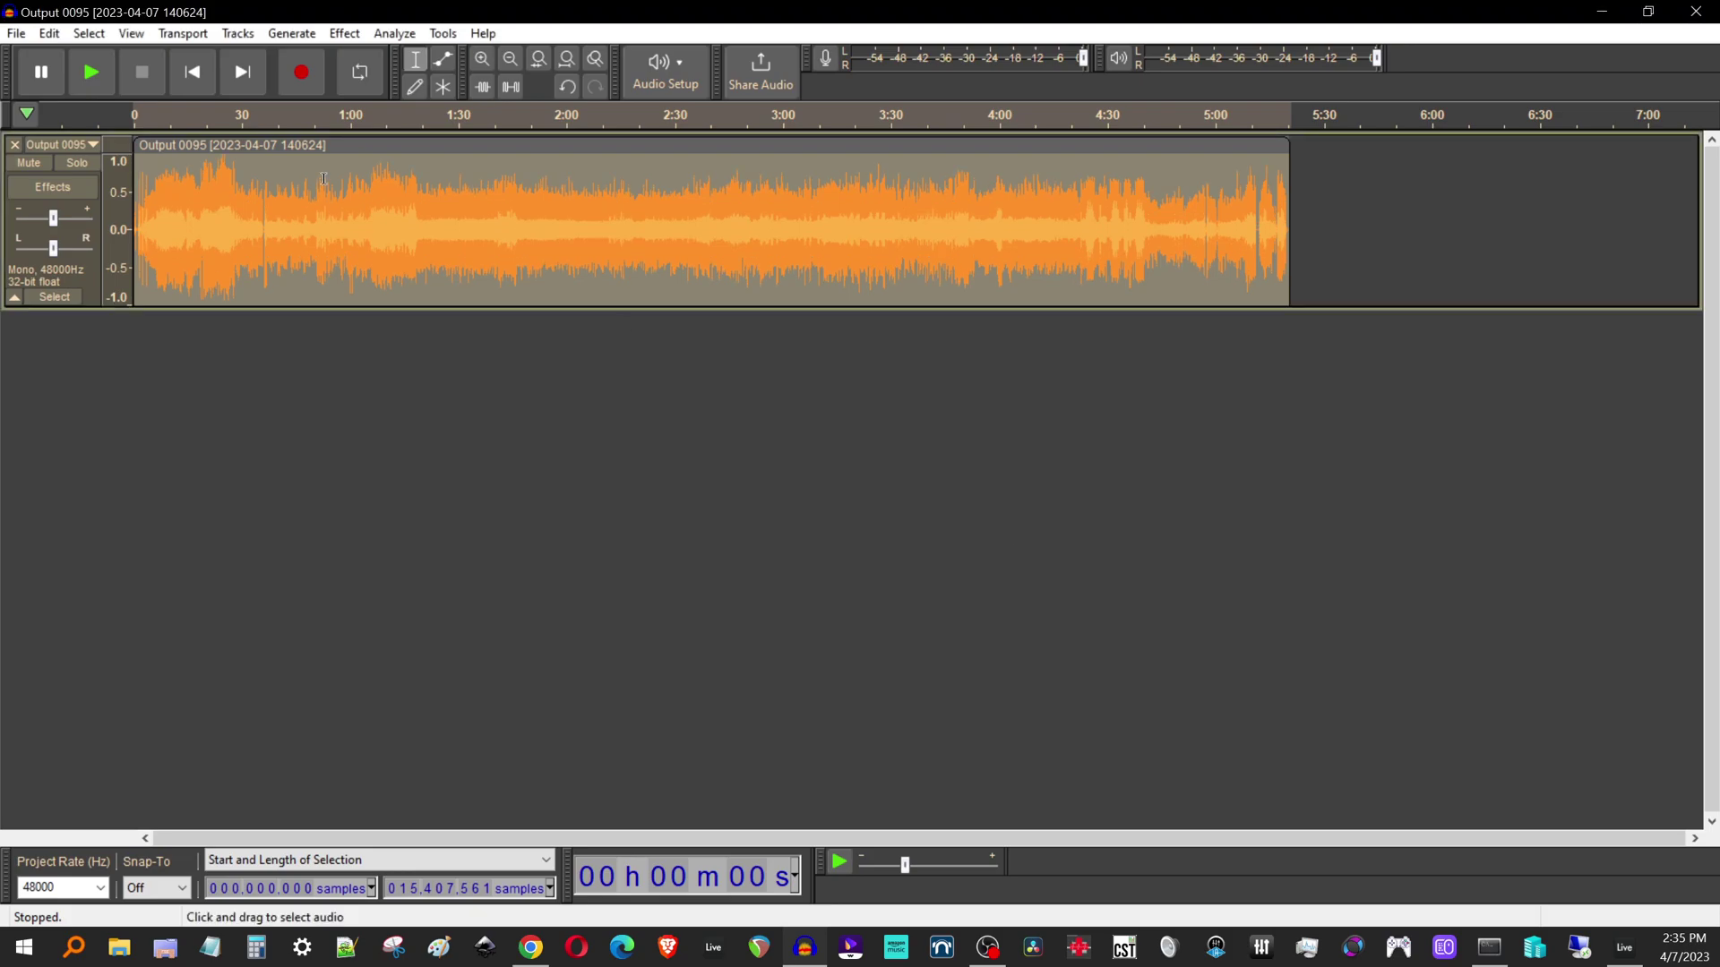
- Export the track as 24-bit WAV, overwriting 'SNK VH300 - B10 M0 T10 P10 R10 G10 - JZ.wav'
{"action": "left_click", "coordinate": [16, 33]}
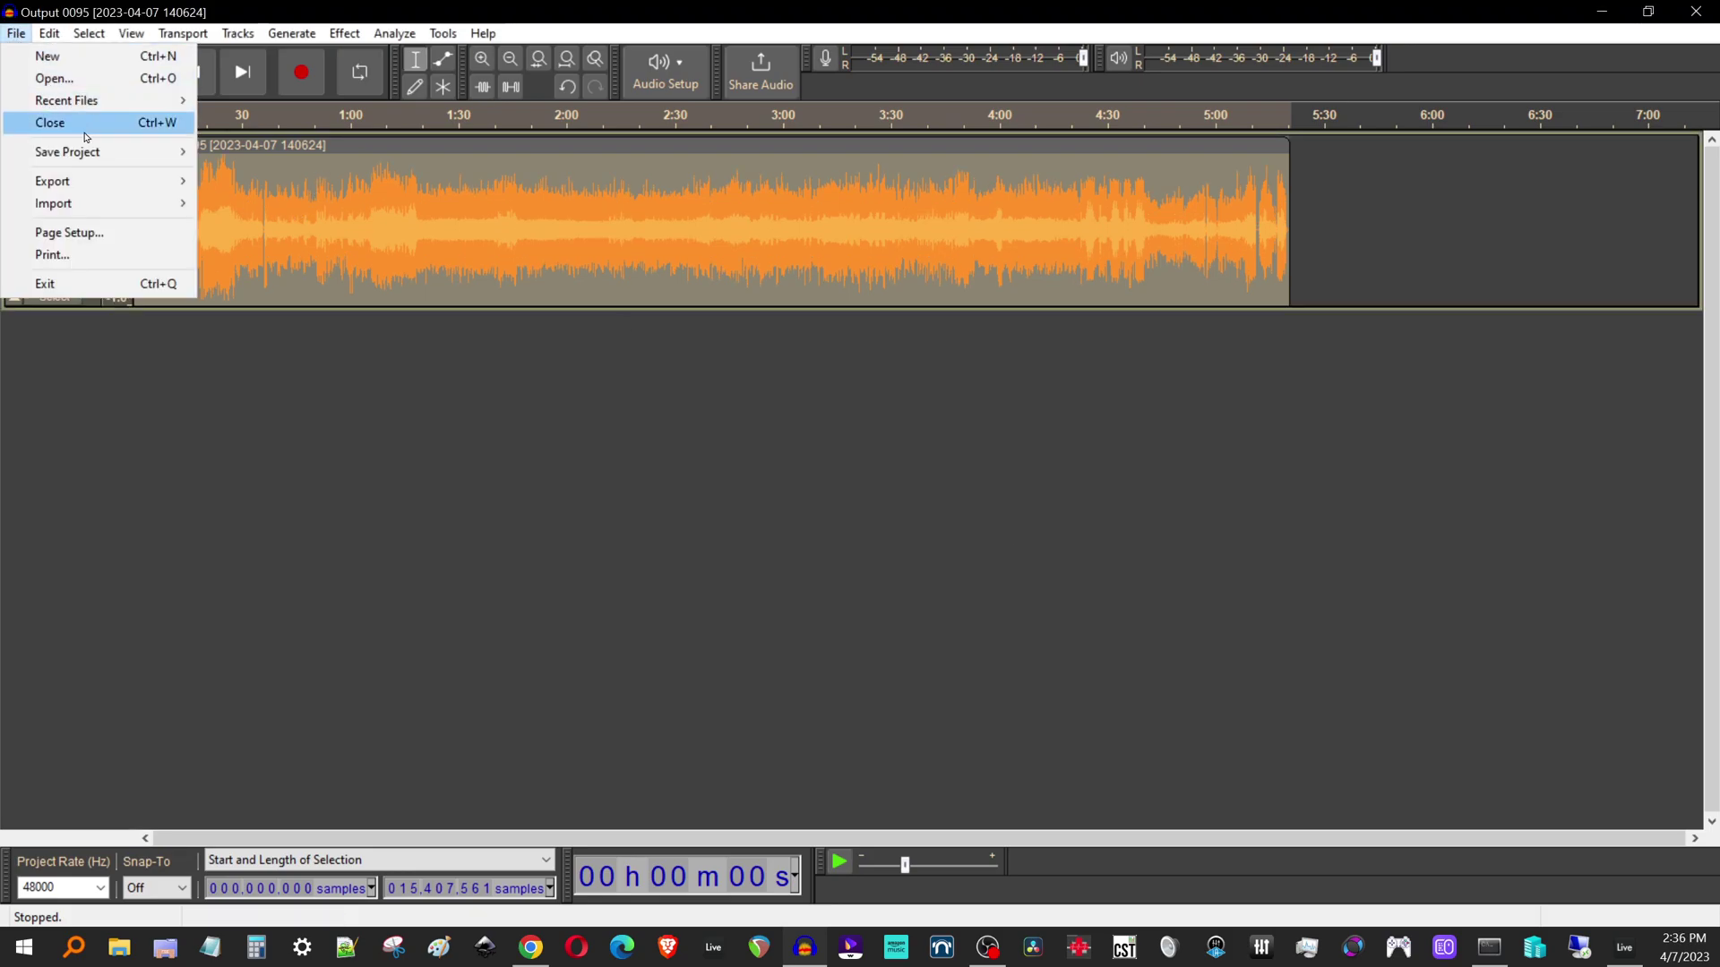
{"action": "mouse_move", "coordinate": [134, 180]}
{"action": "left_click", "coordinate": [260, 204]}
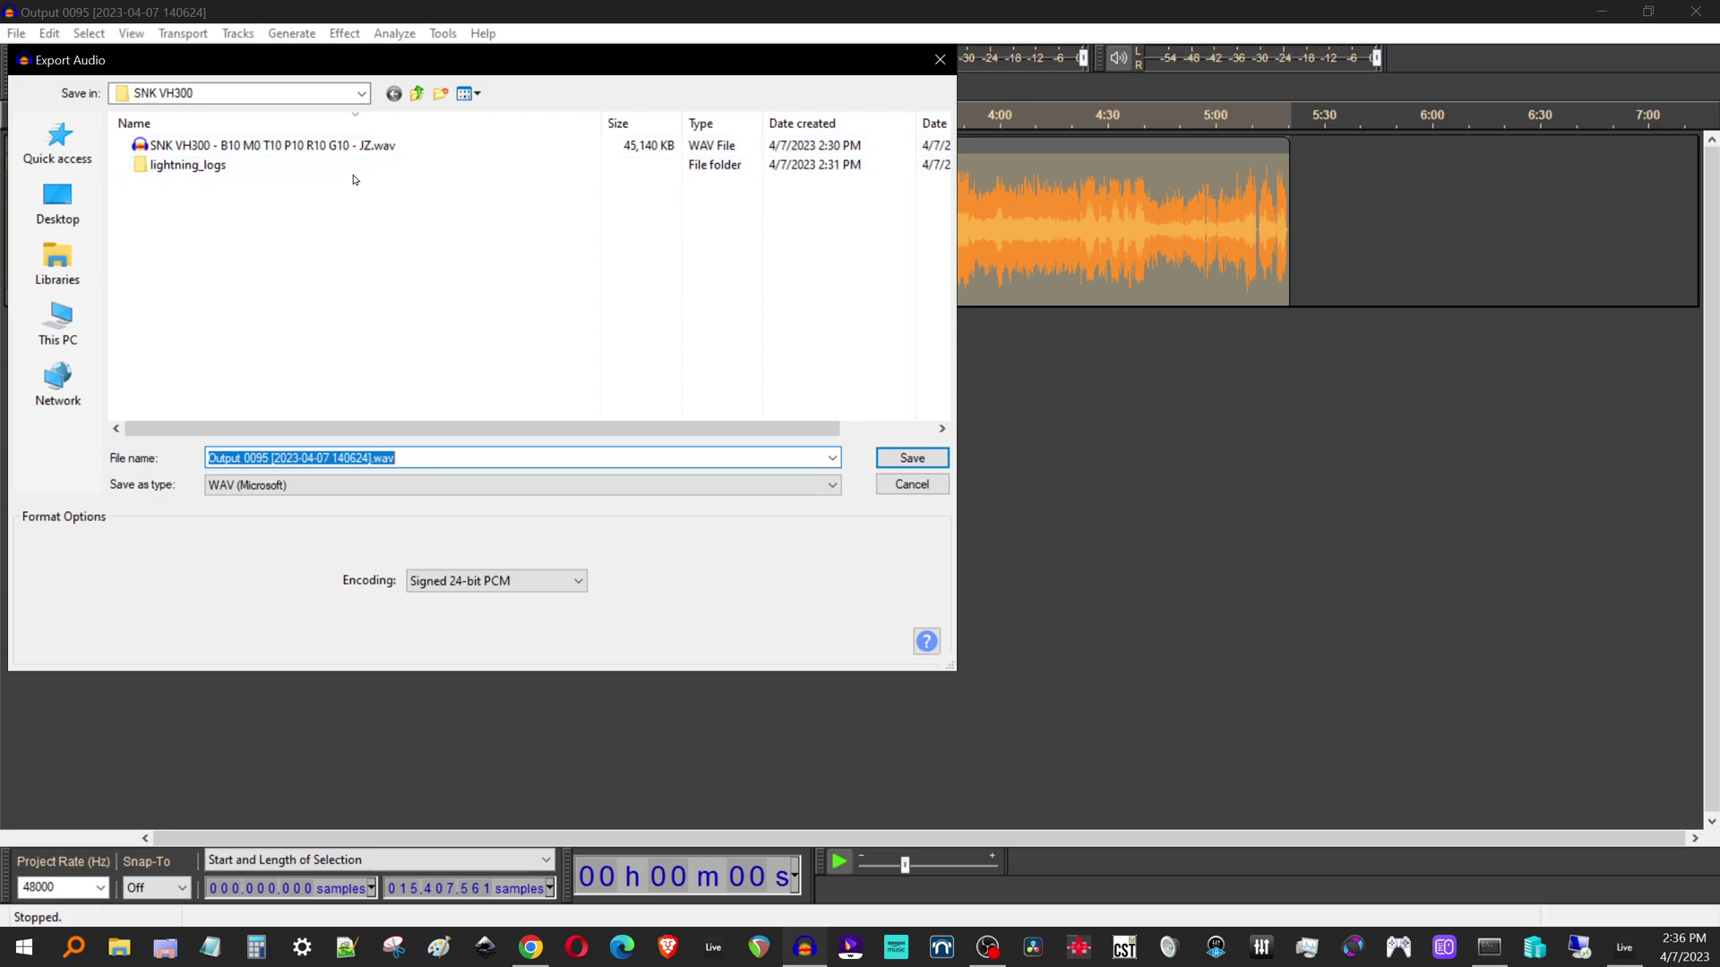
{"action": "left_click", "coordinate": [354, 146]}
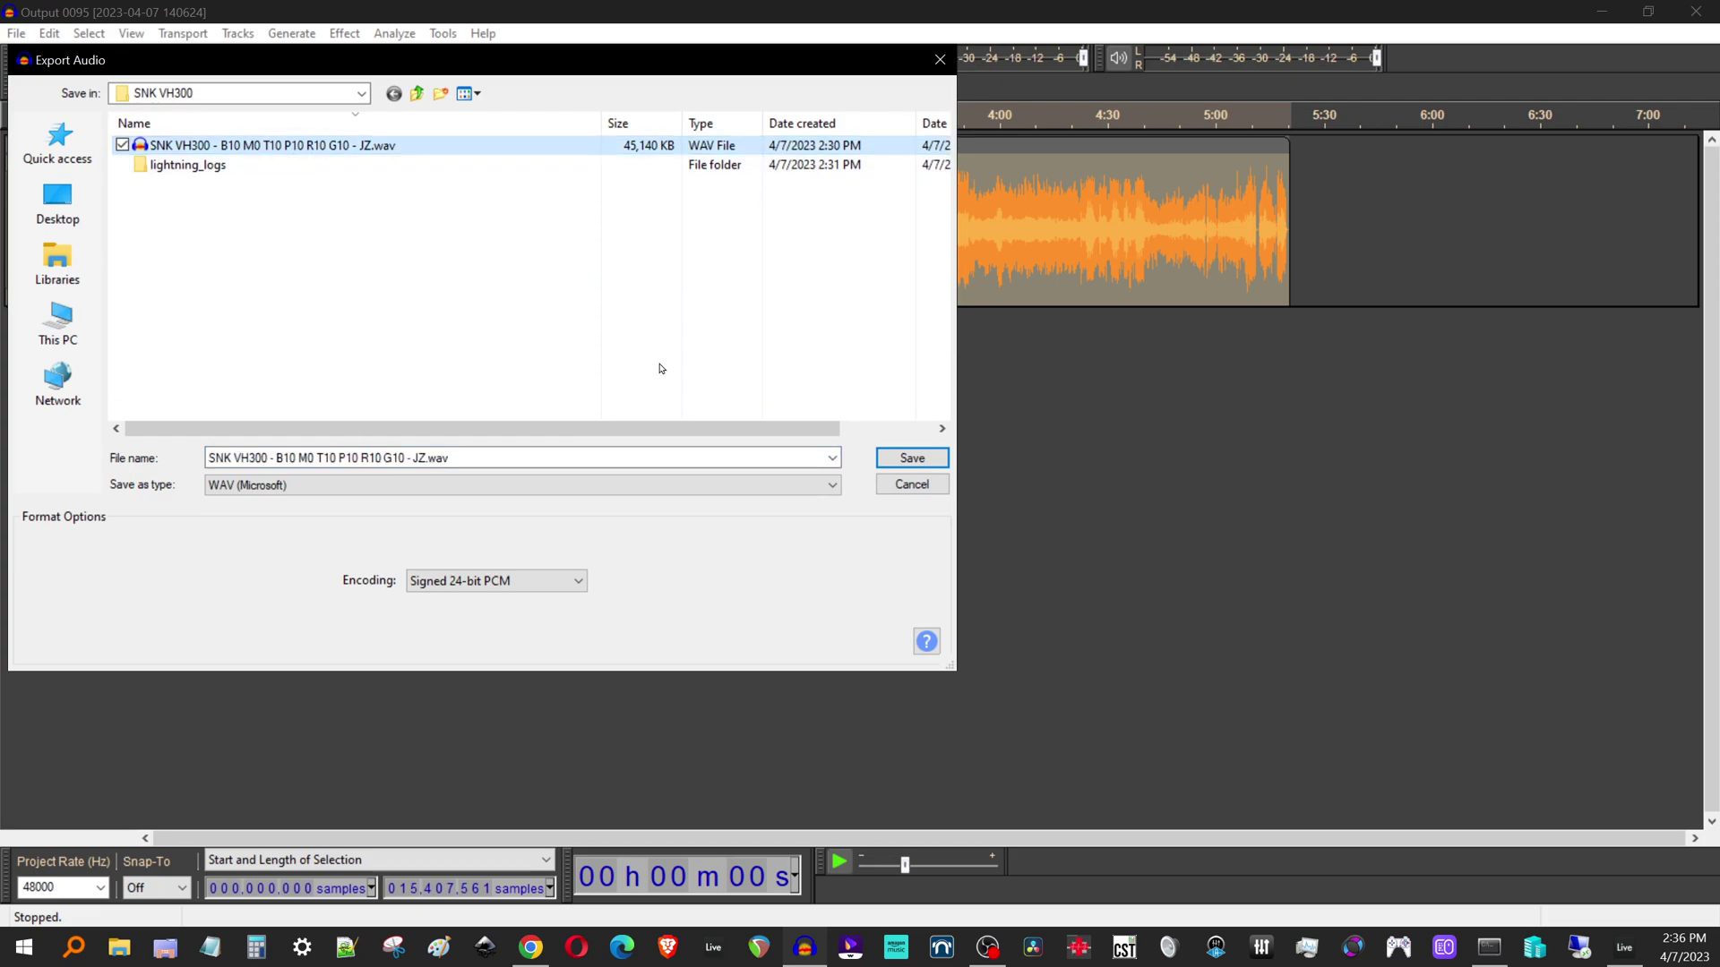
{"action": "left_click", "coordinate": [895, 458]}
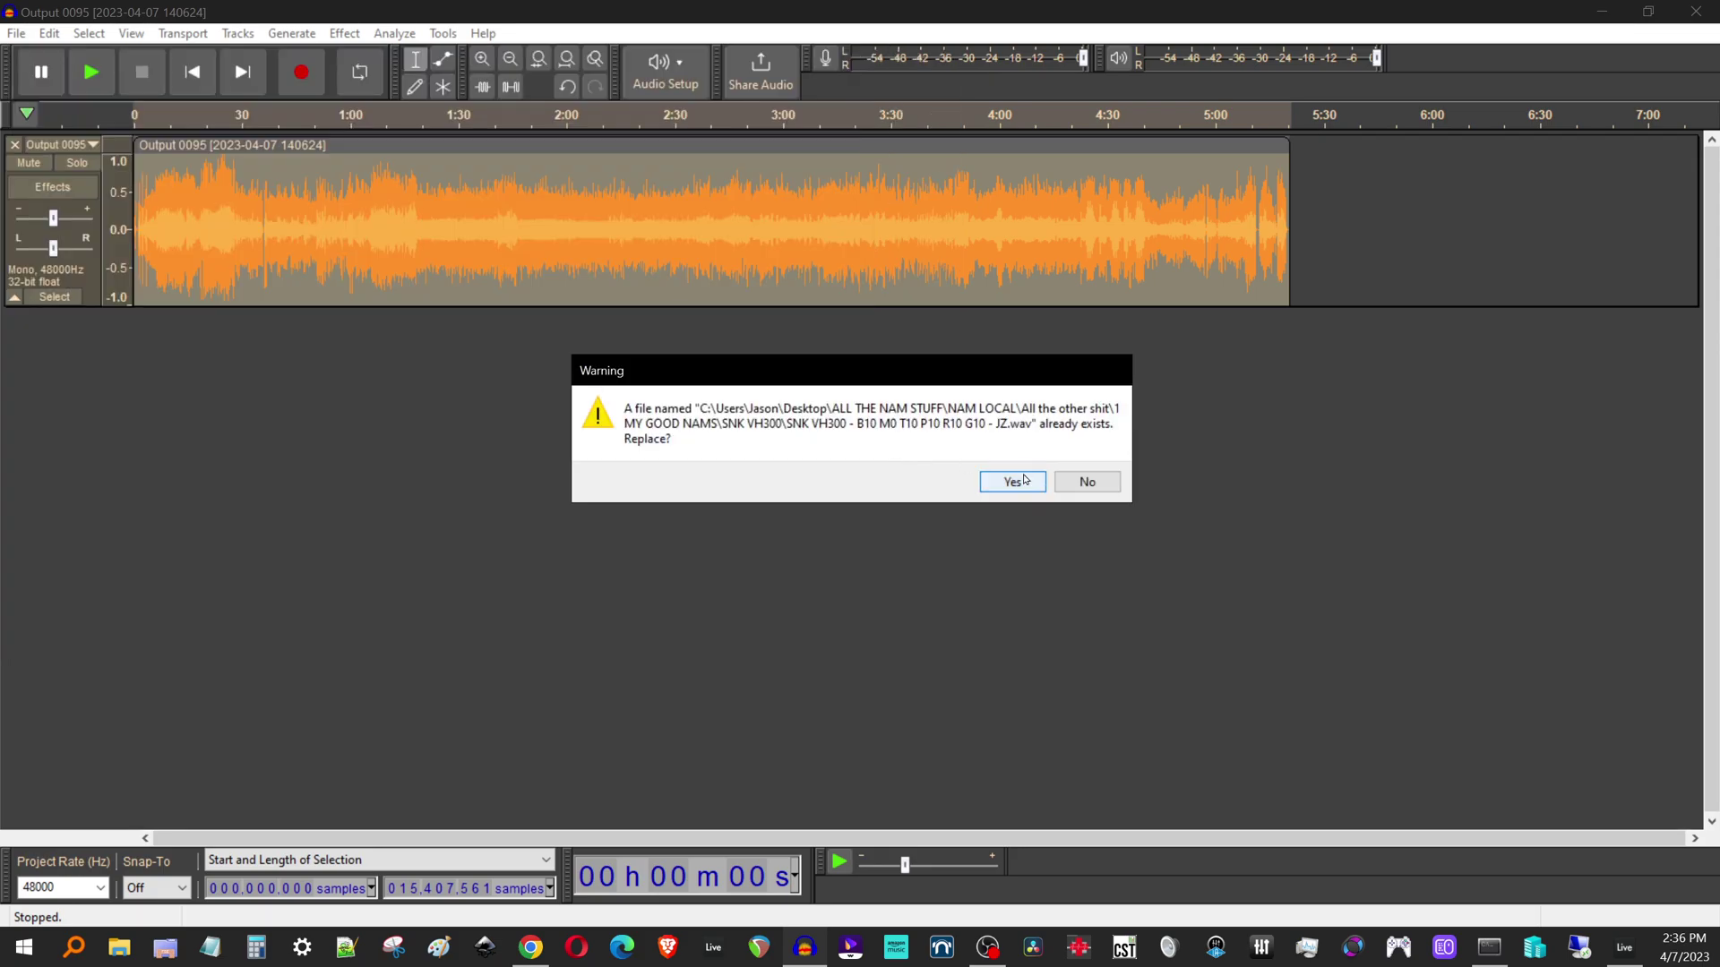
{"action": "left_click", "coordinate": [1007, 483]}
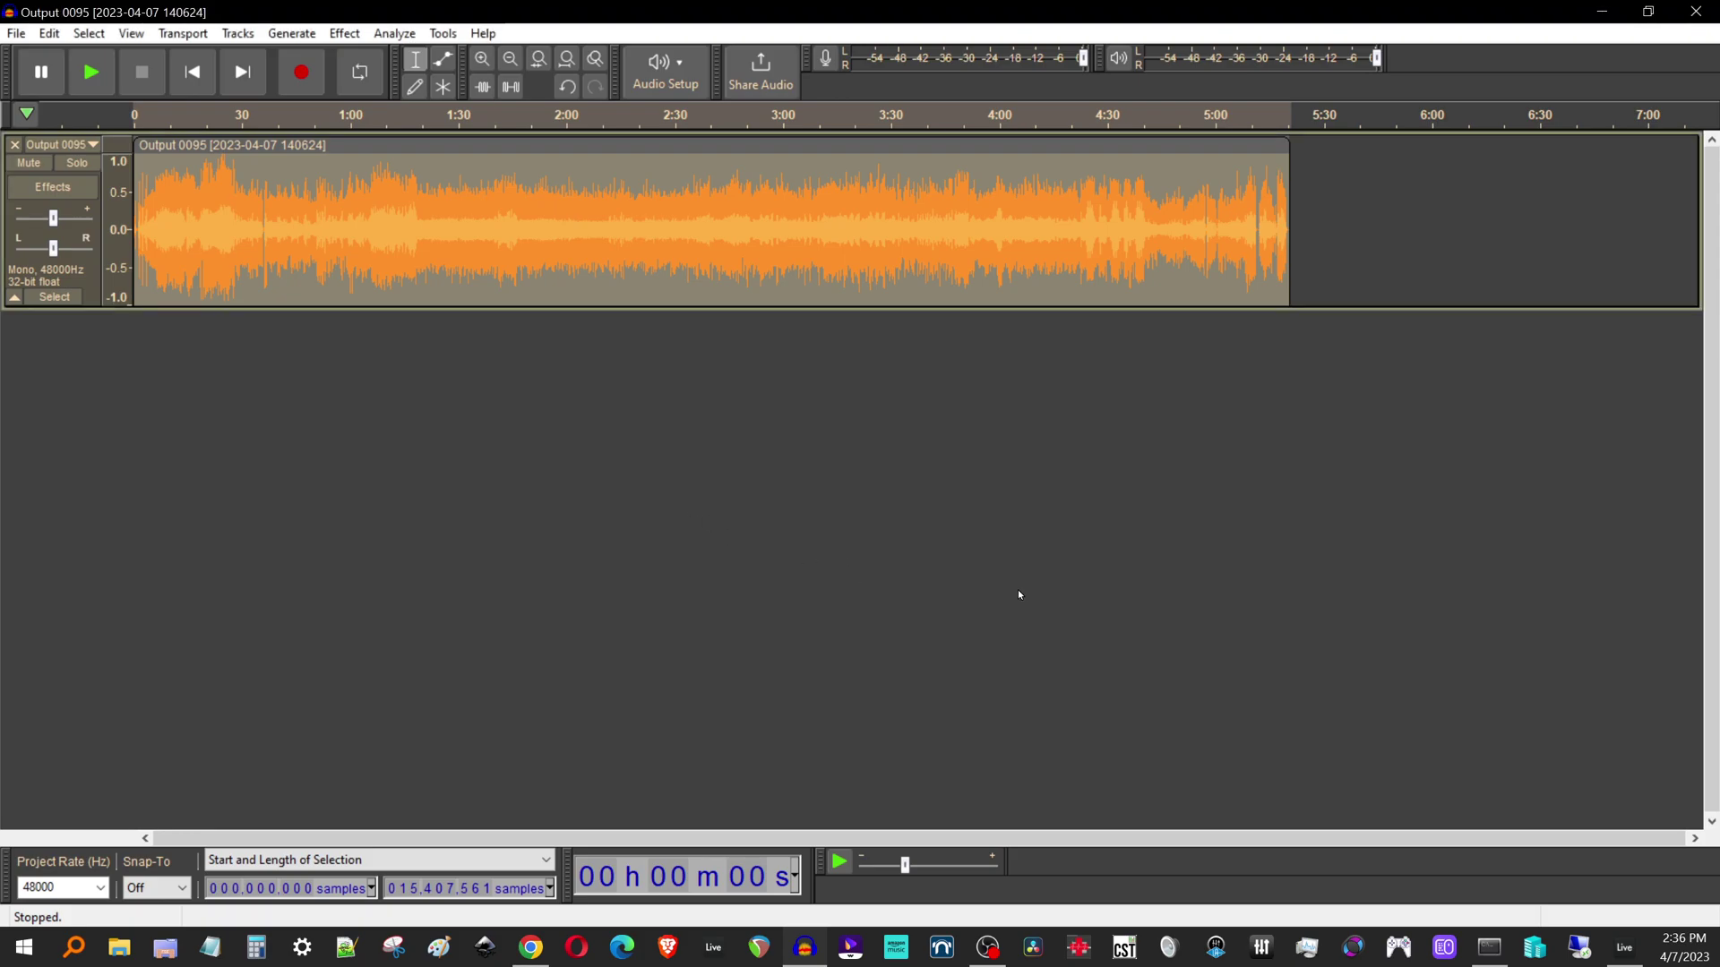
- In Anaconda Prompt, activate the nam conda environment and run nam to launch the trainer
{"action": "left_click", "coordinate": [1489, 946]}
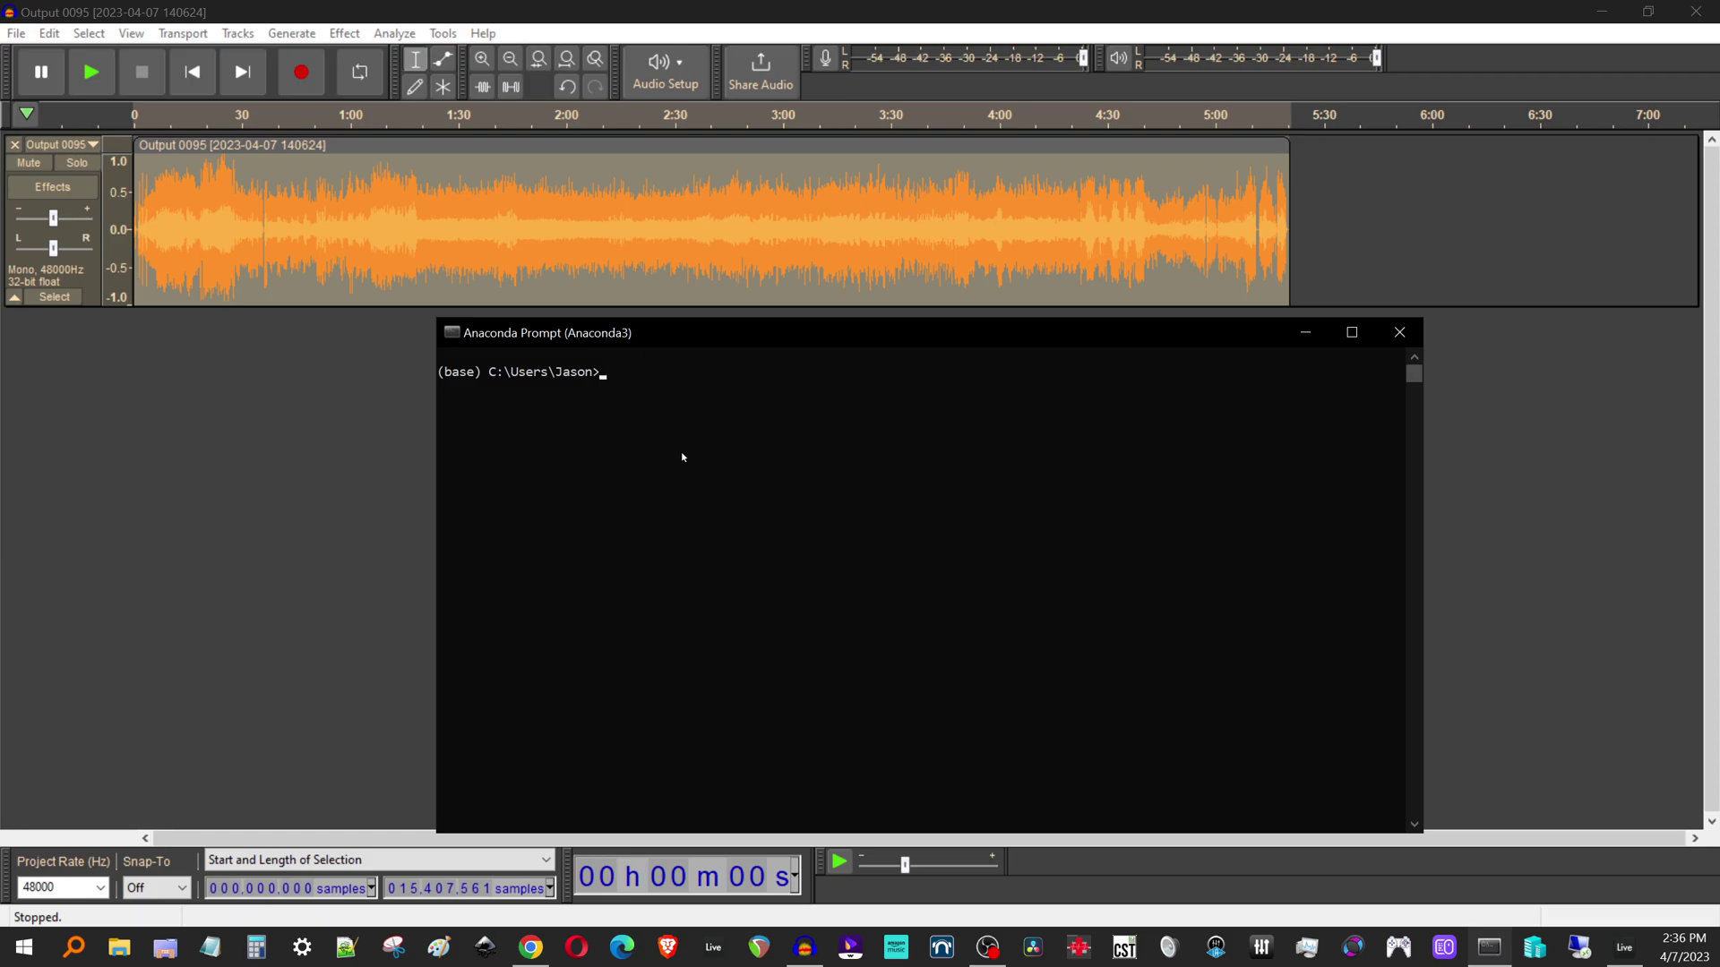
{"action": "left_click", "coordinate": [684, 452]}
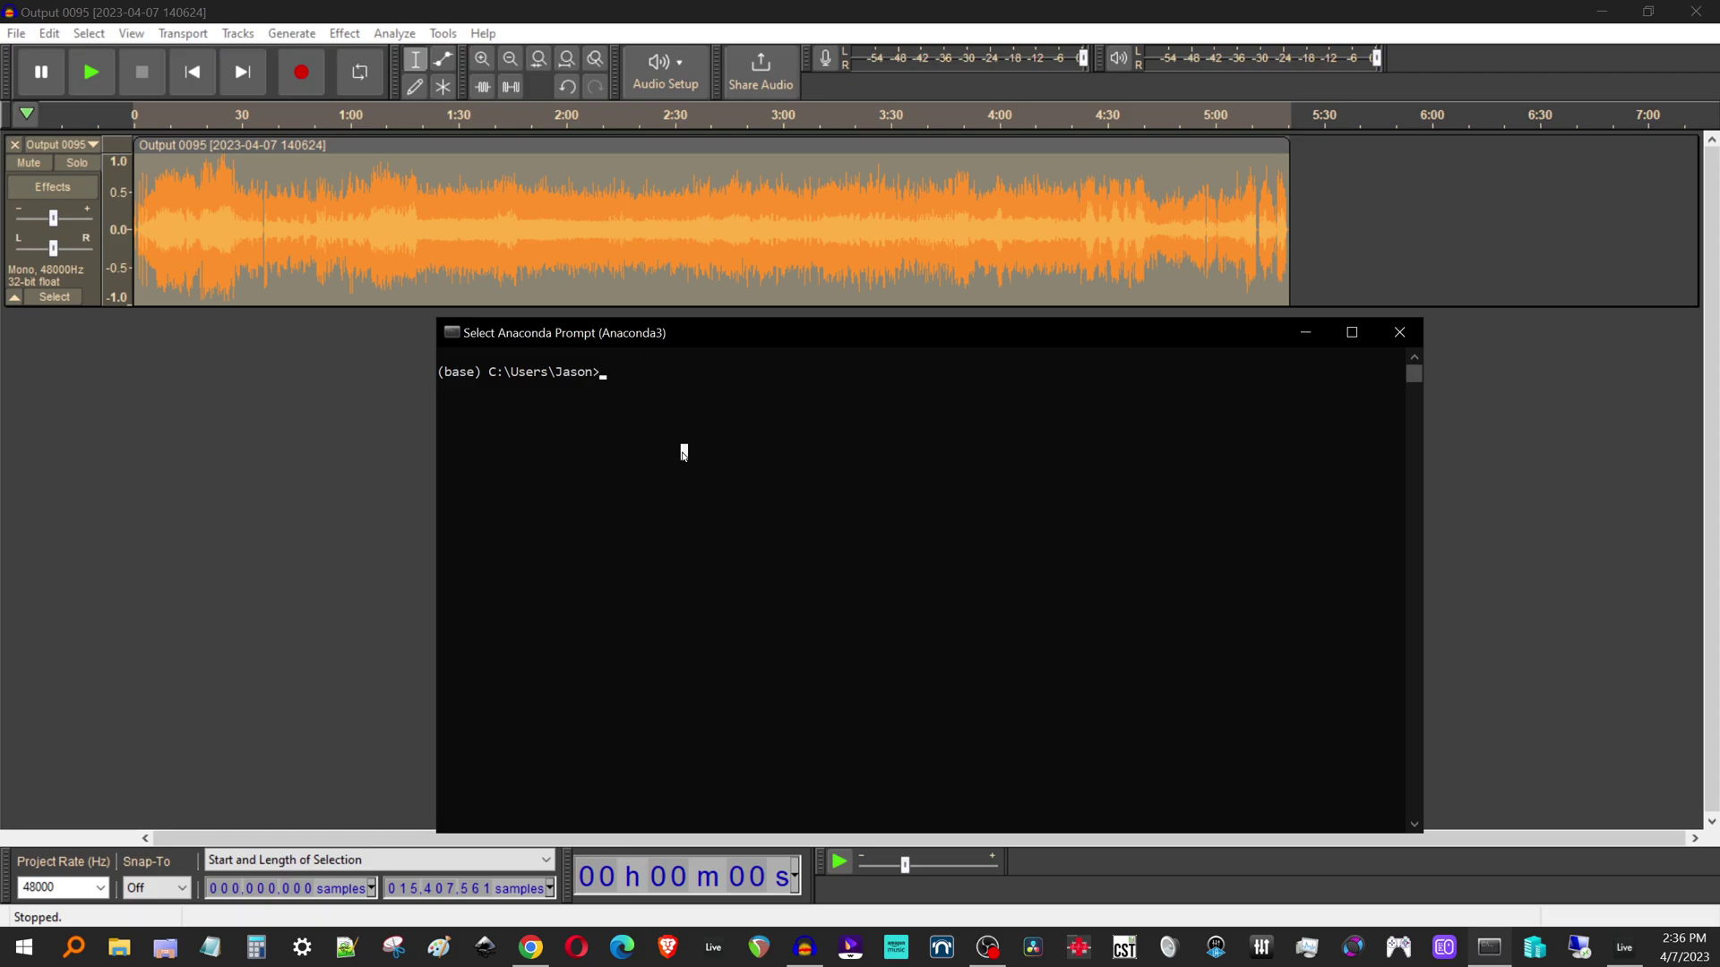
{"action": "key", "text": "Escape"}
{"action": "type", "text": "con"}
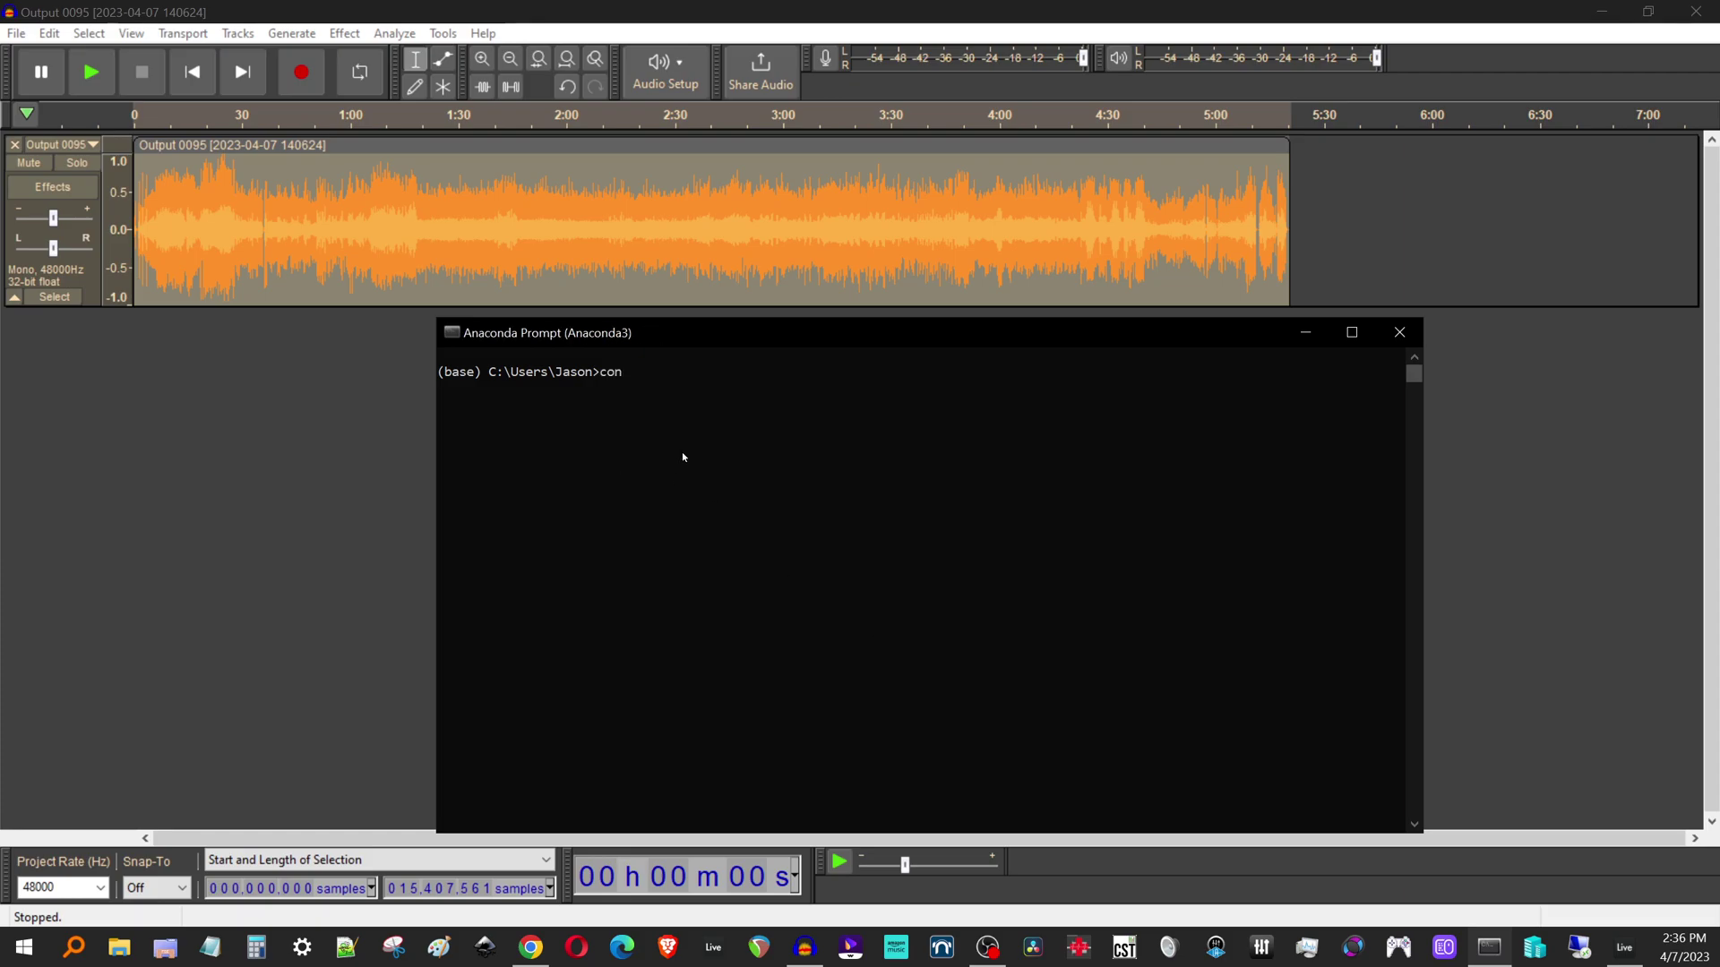
{"action": "type", "text": "da activate"}
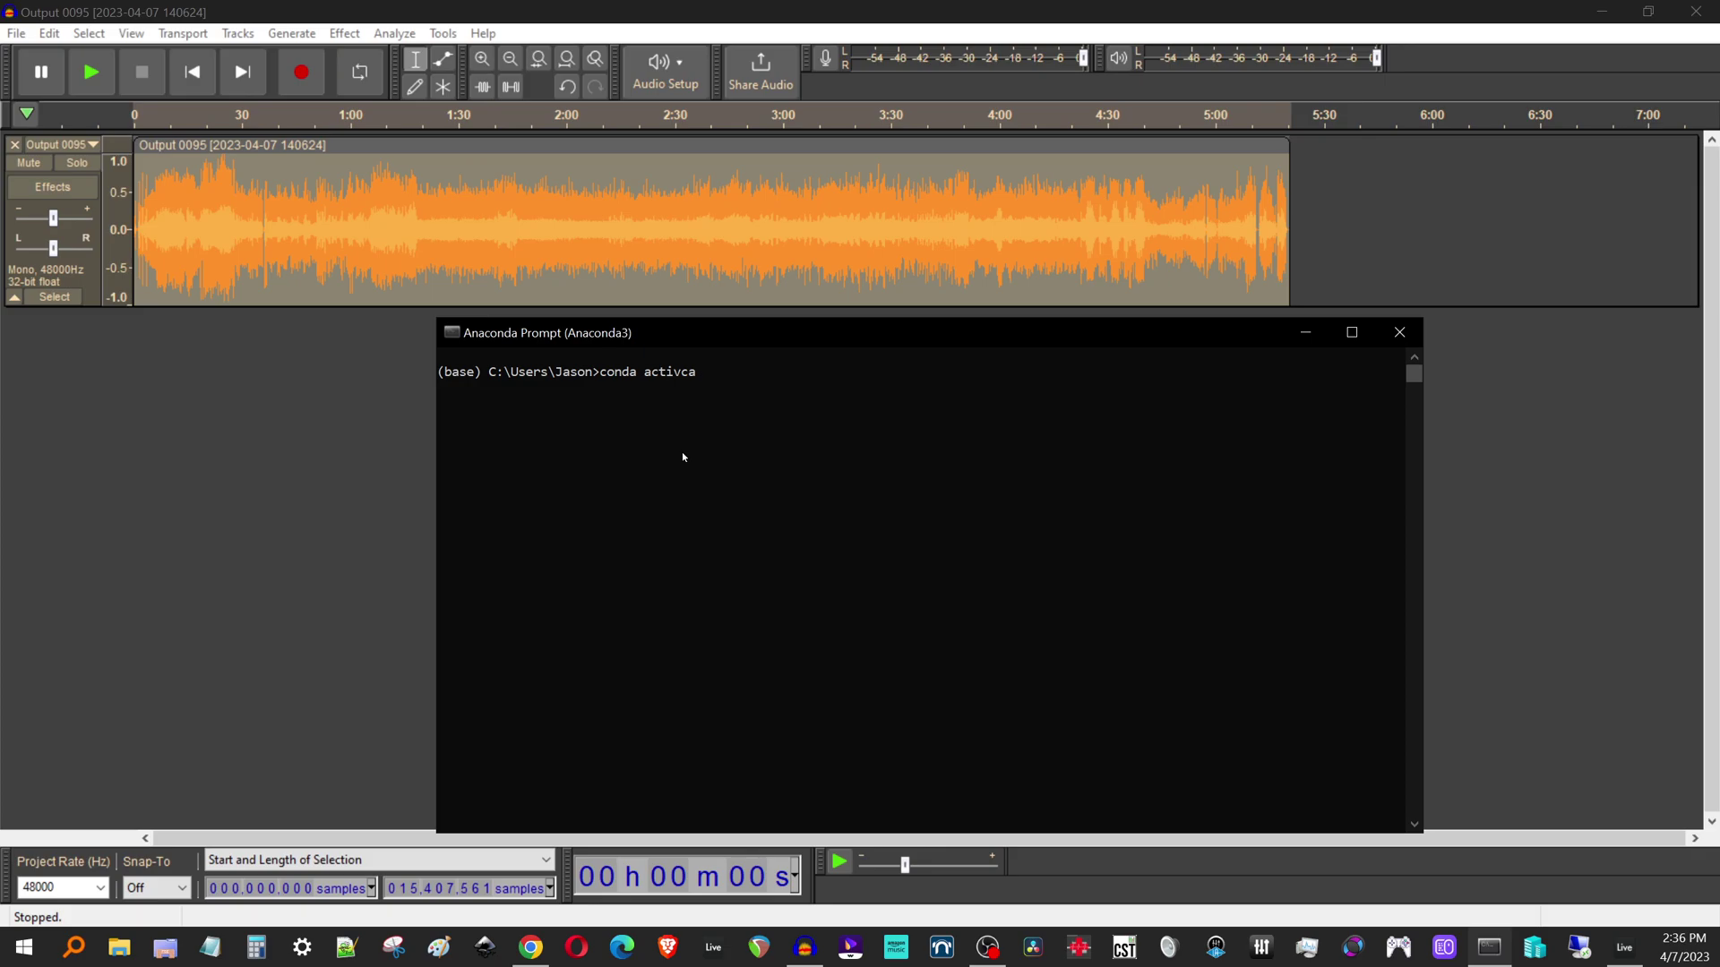
{"action": "type", "text": " nam"}
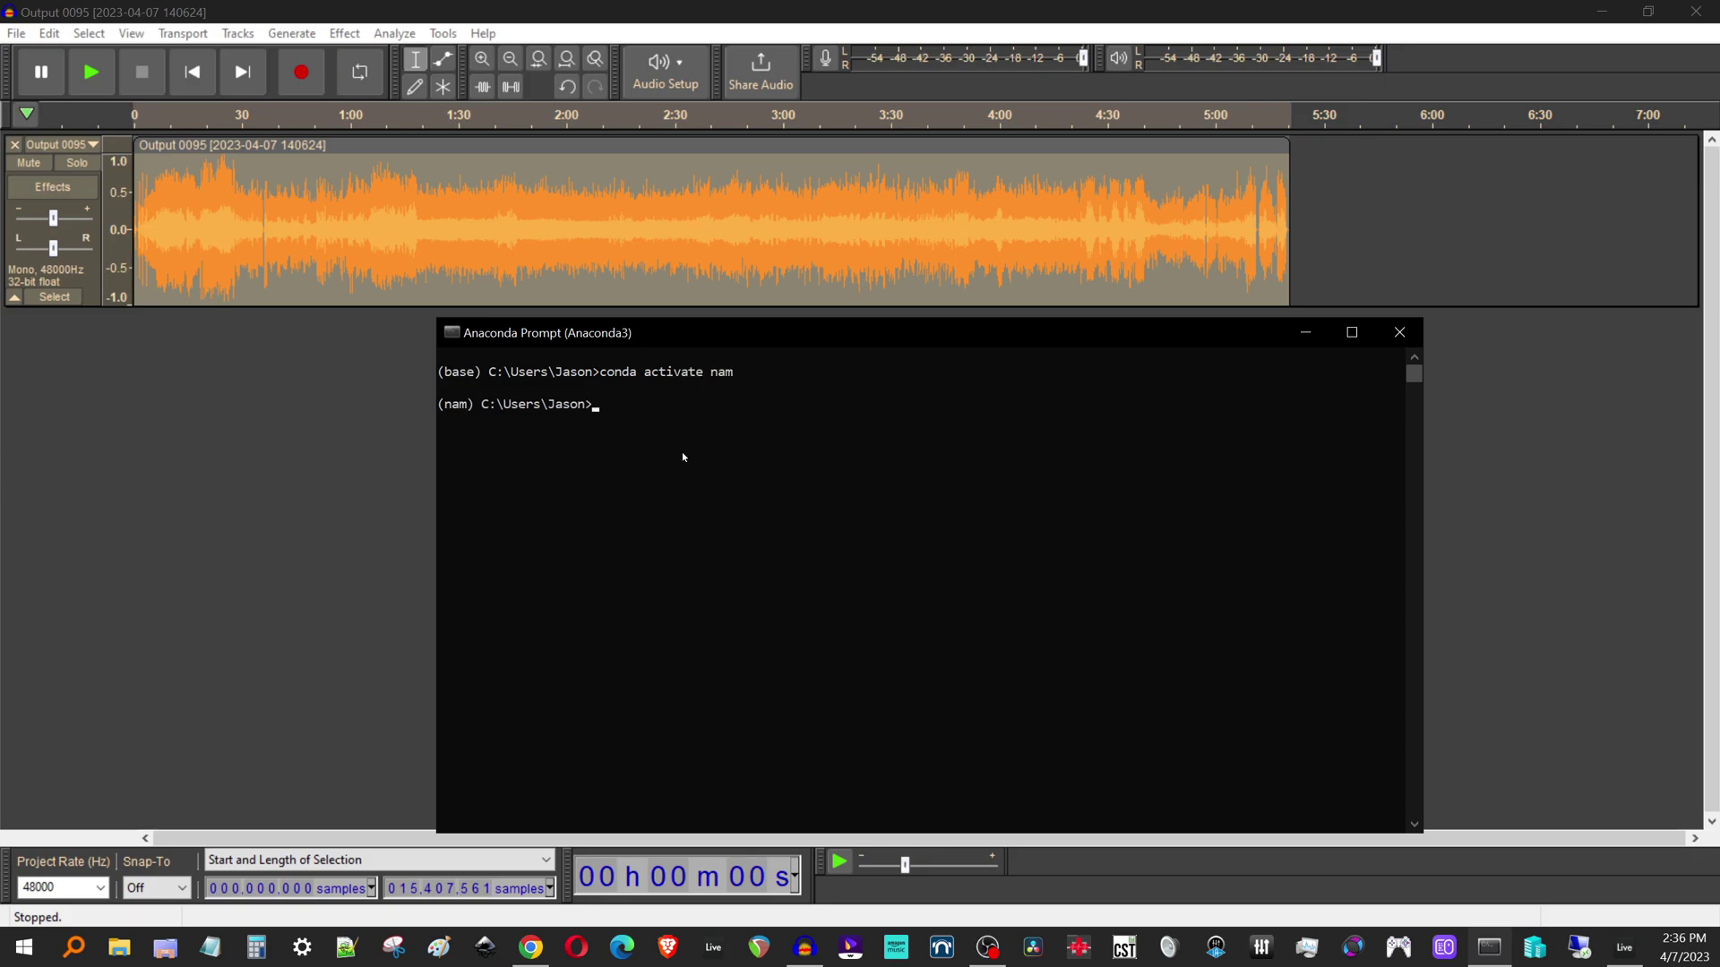
{"action": "type", "text": "nam"}
{"action": "key", "text": "Return"}
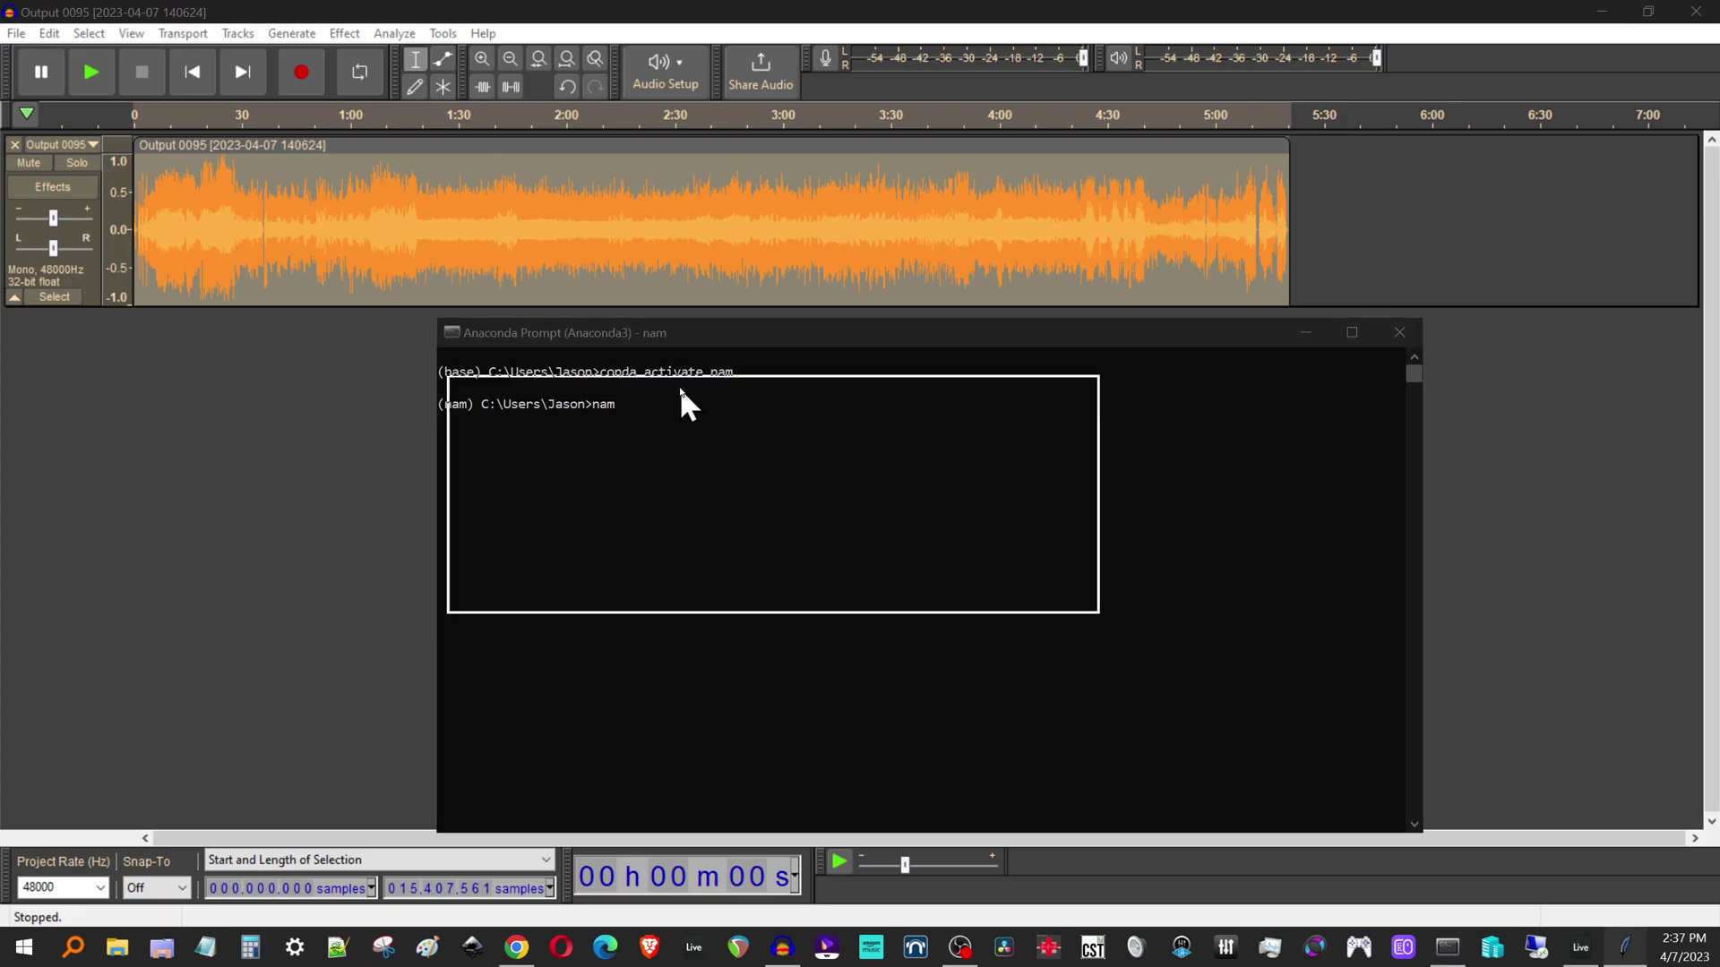
- Set the input audio to v1_1_1.wav from the 0 MY v1_1_1 wav folder
{"action": "left_click", "coordinate": [514, 338]}
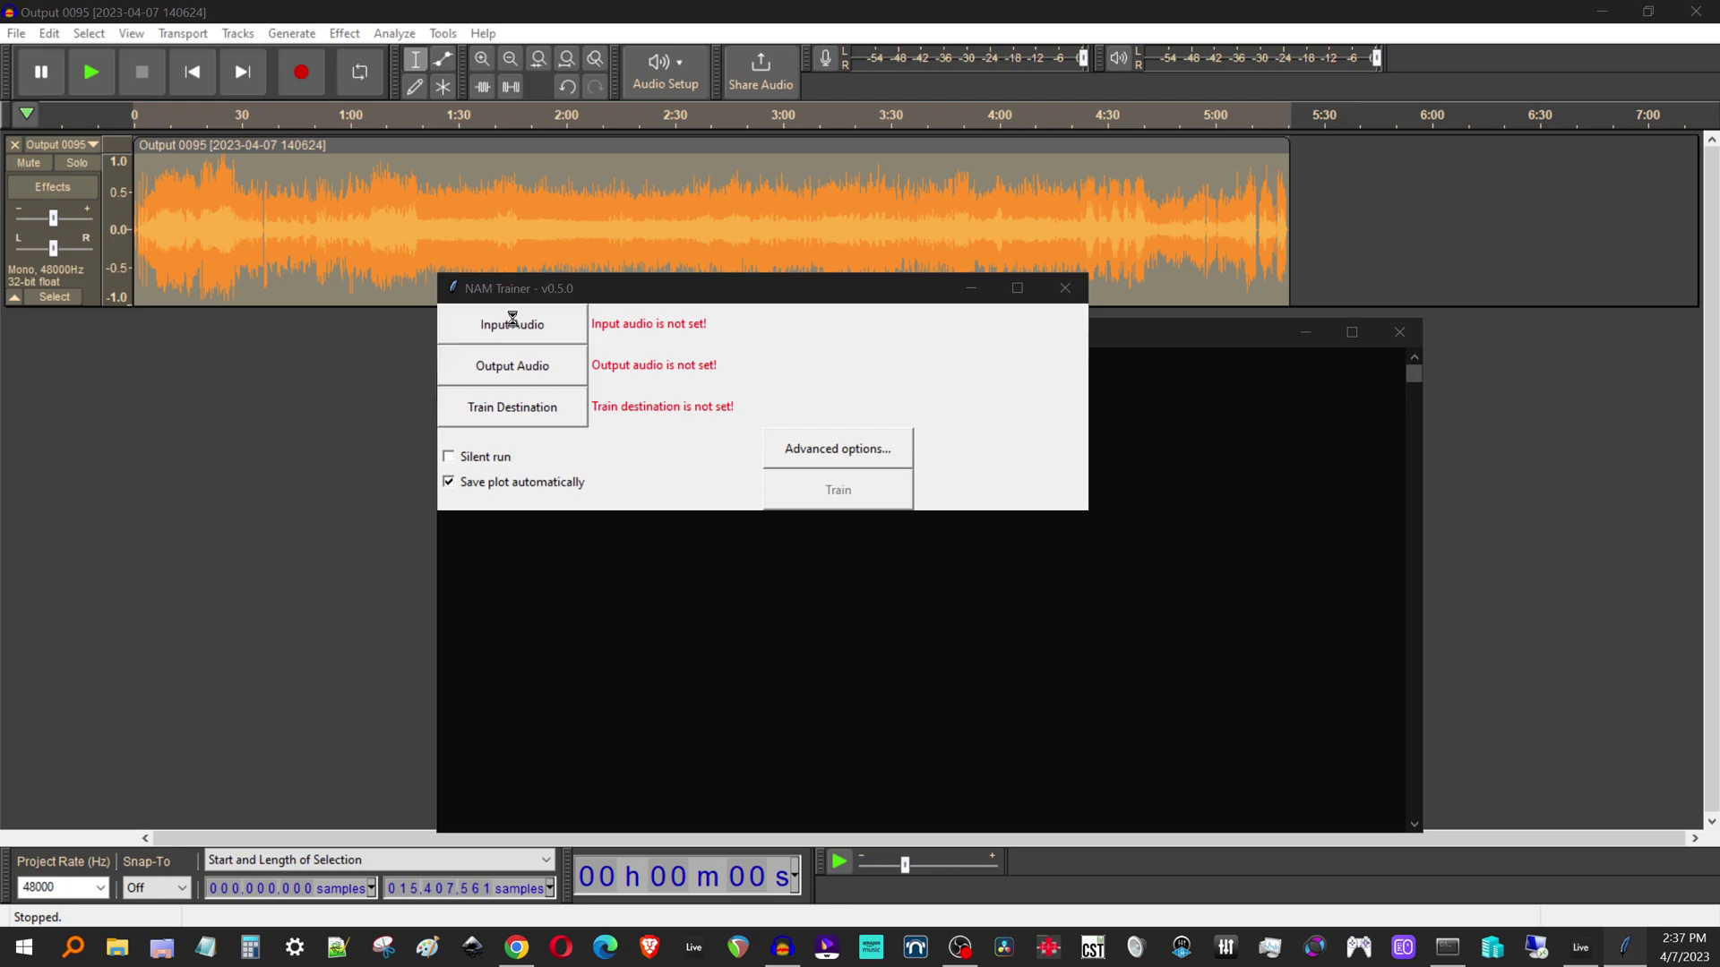
{"action": "left_click", "coordinate": [661, 356]}
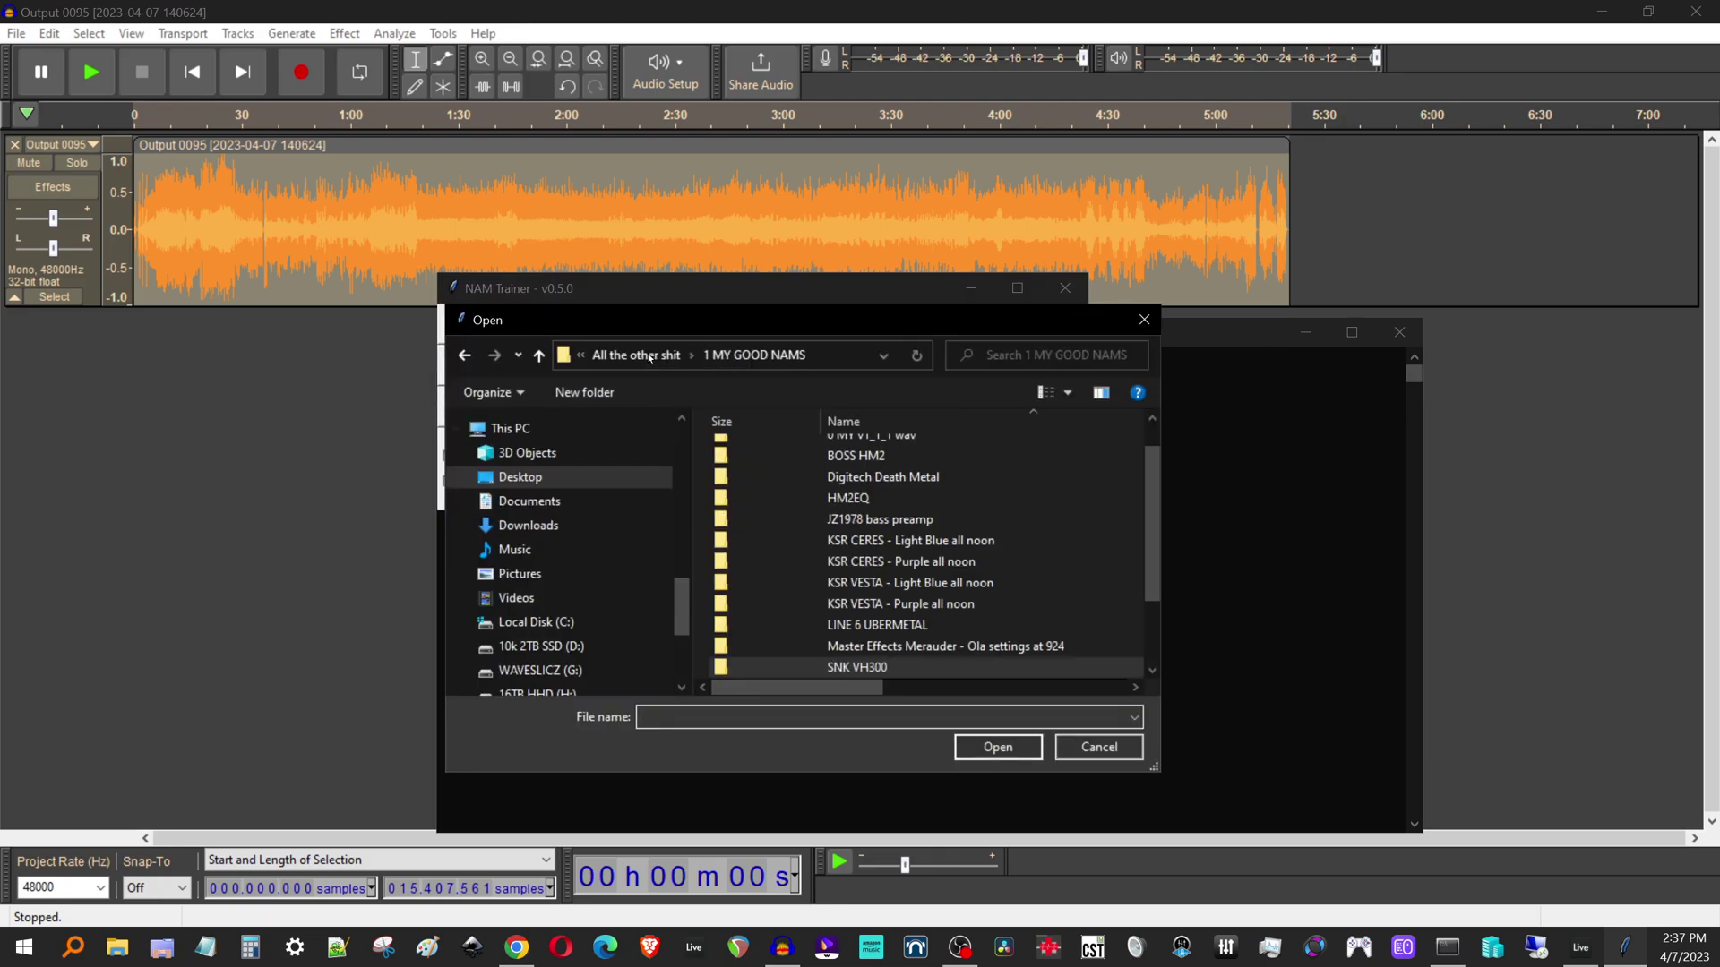
{"action": "double_click", "coordinate": [889, 474]}
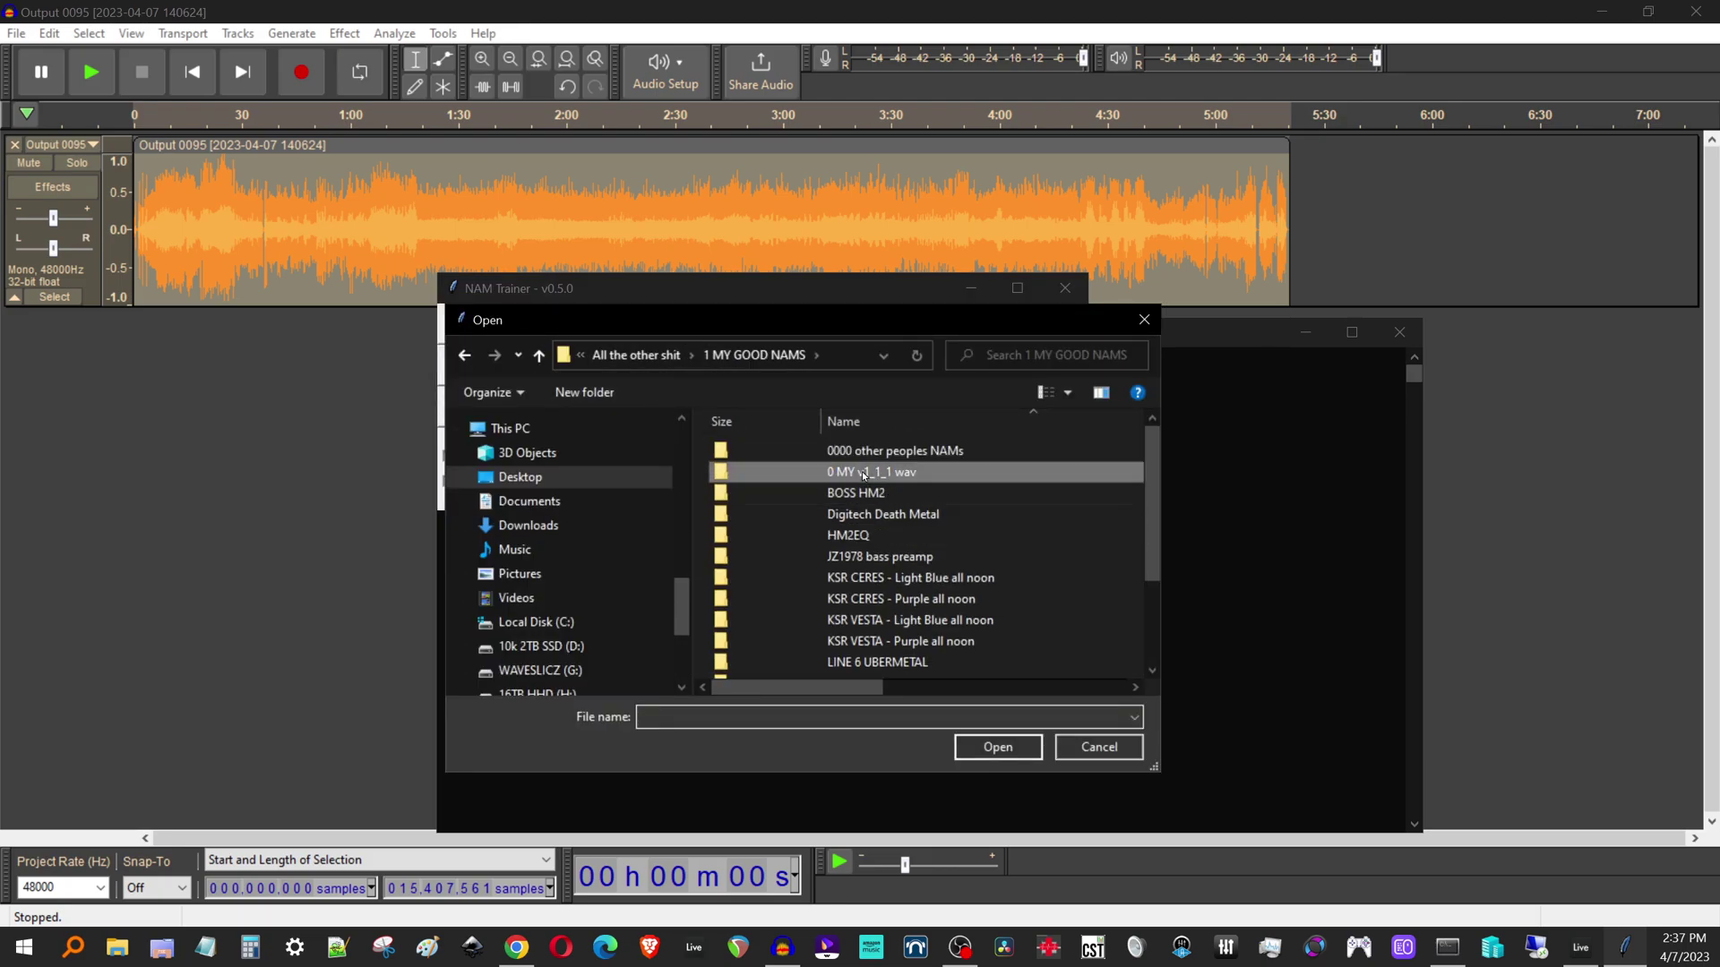
{"action": "left_click", "coordinate": [772, 452]}
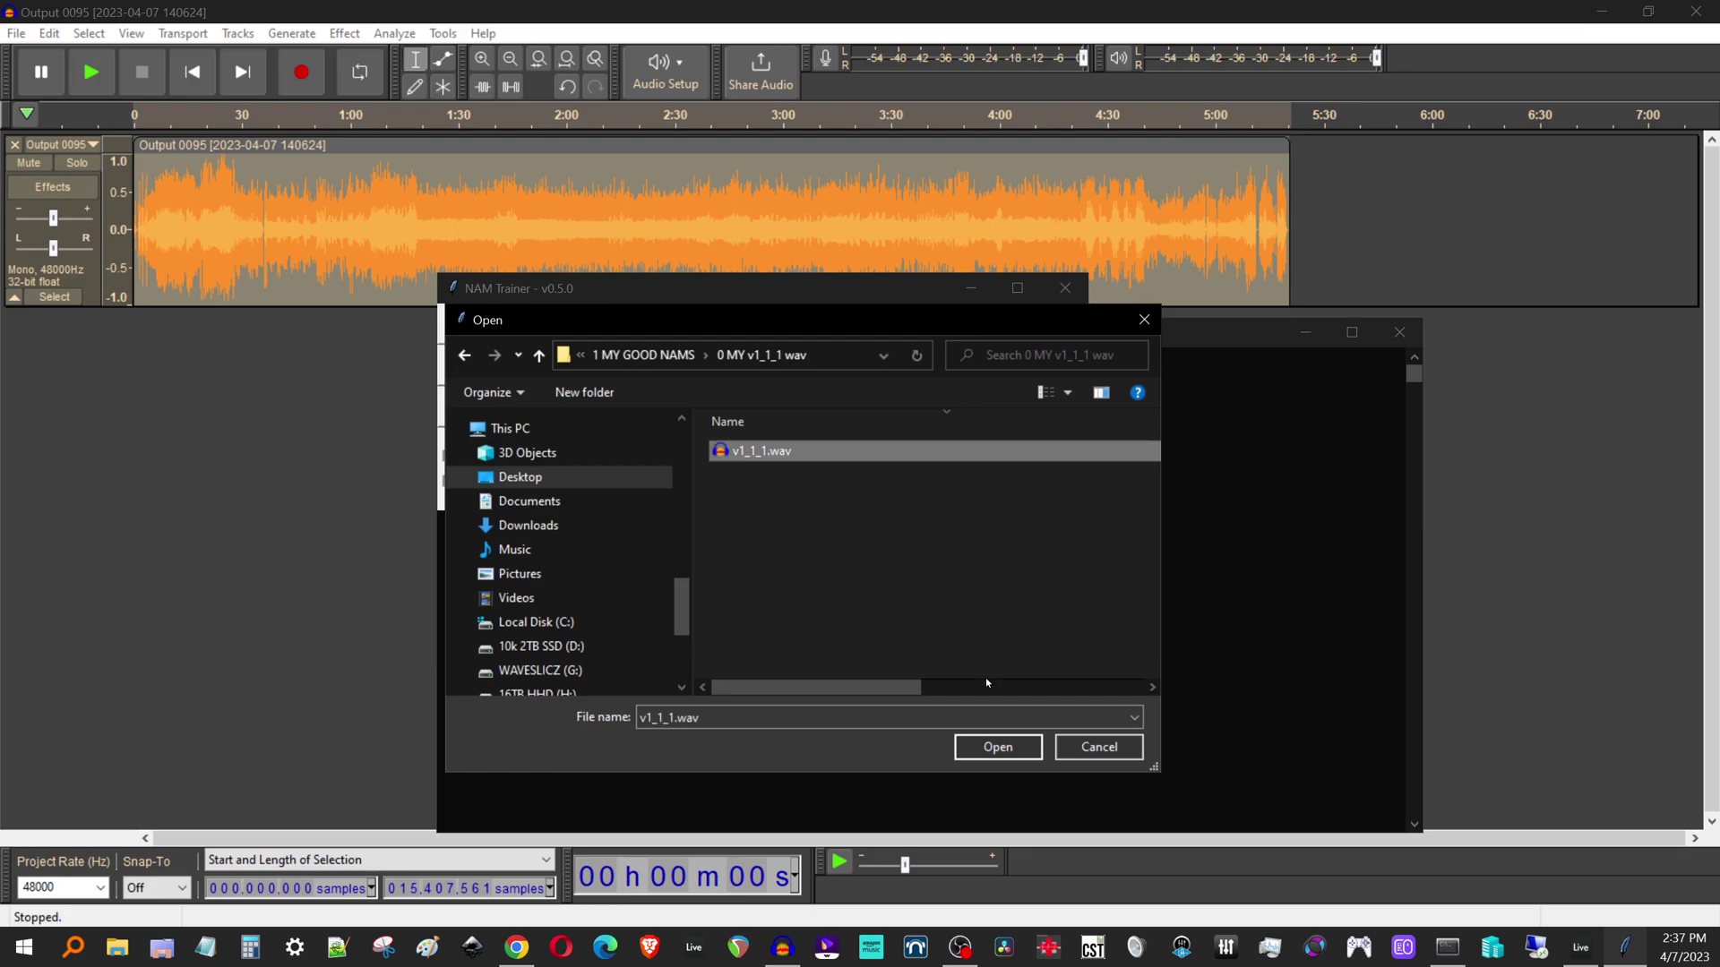
{"action": "left_click", "coordinate": [988, 747]}
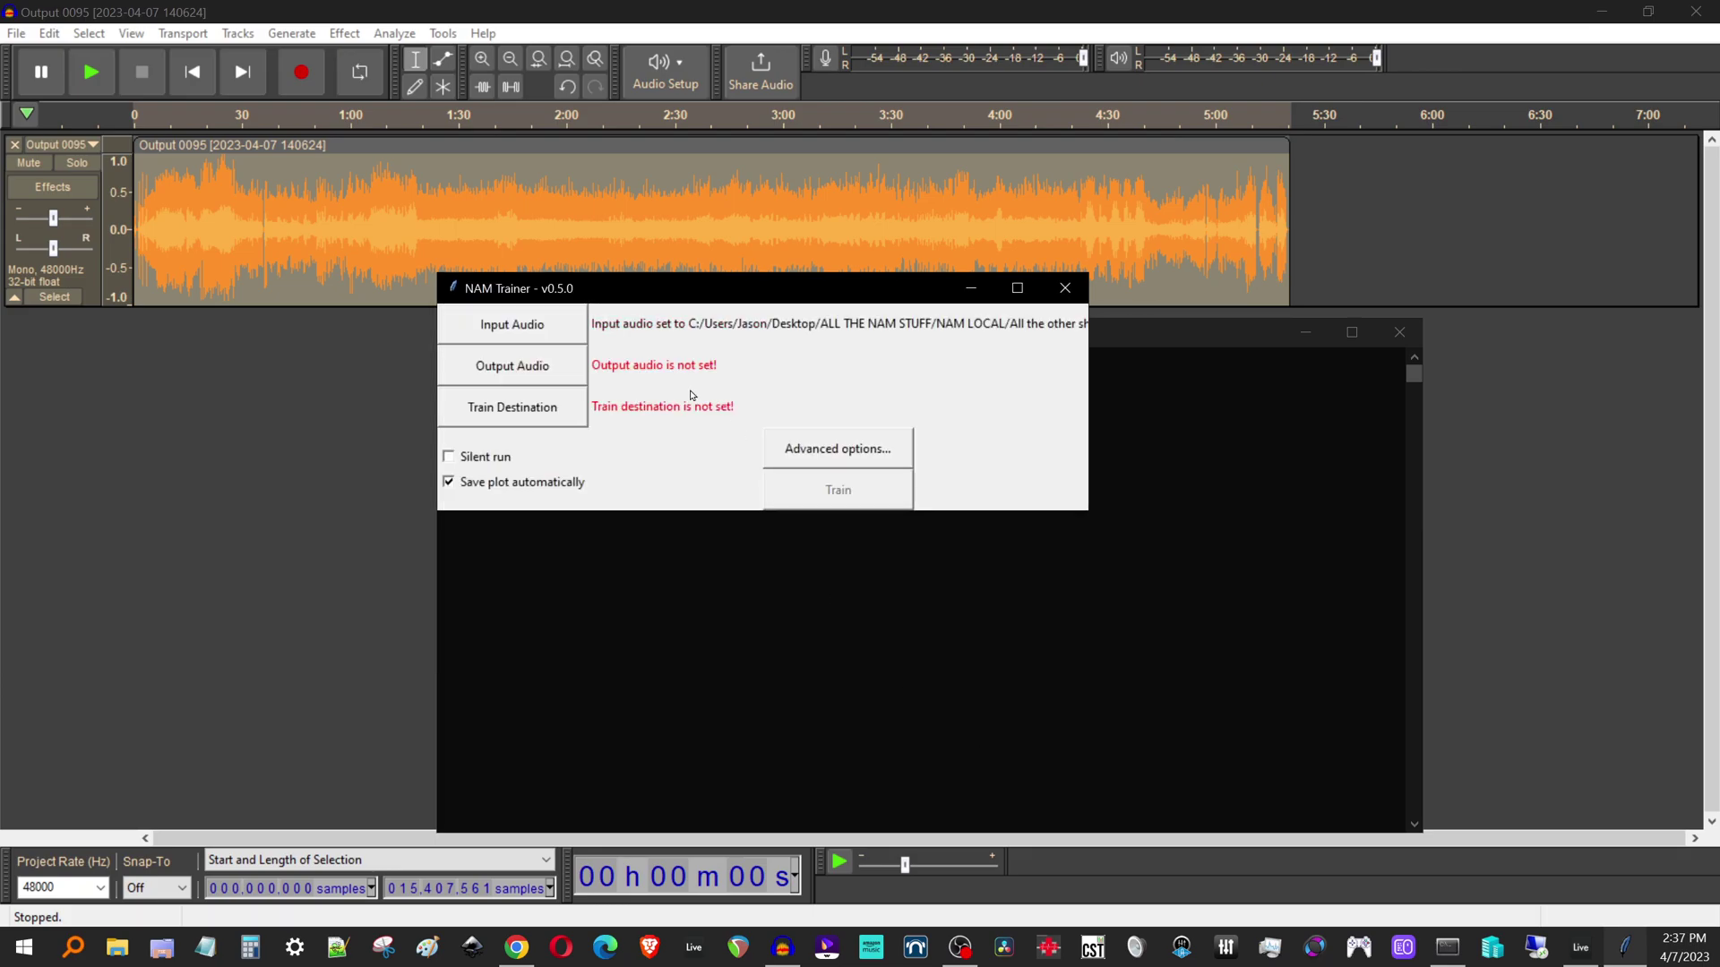
- Set the output audio to the exported SNK VH300 WAV in the SNK VH300 folder
{"action": "left_click", "coordinate": [516, 366]}
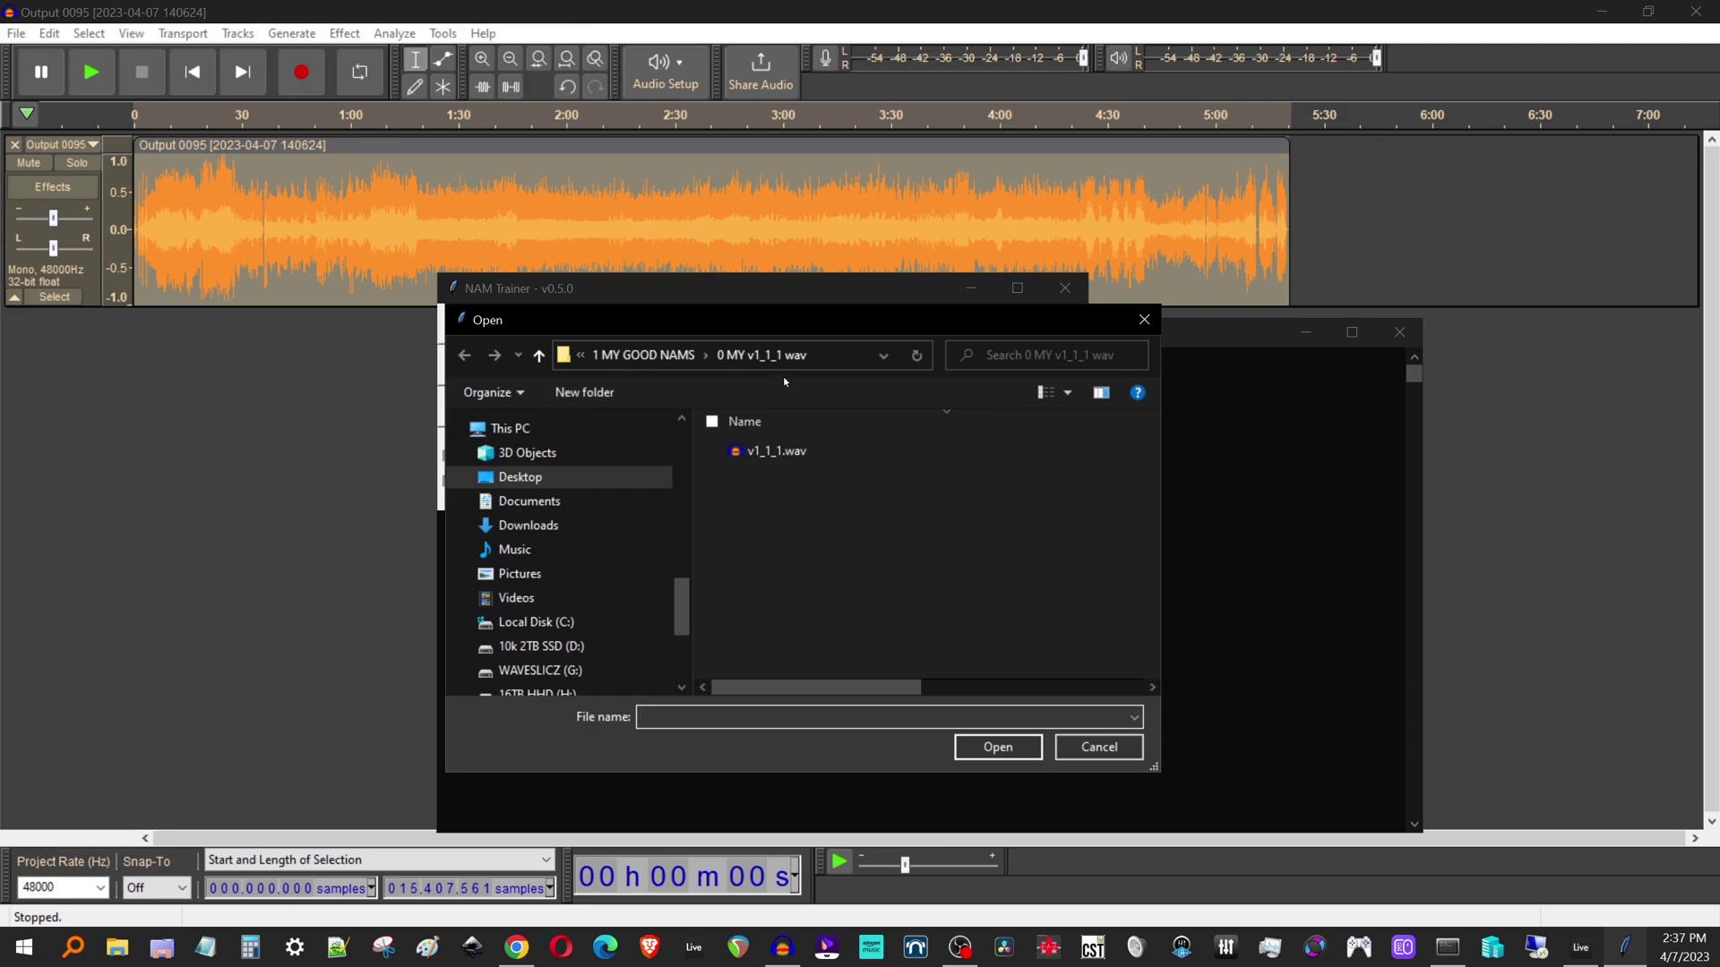
{"action": "left_click", "coordinate": [602, 354]}
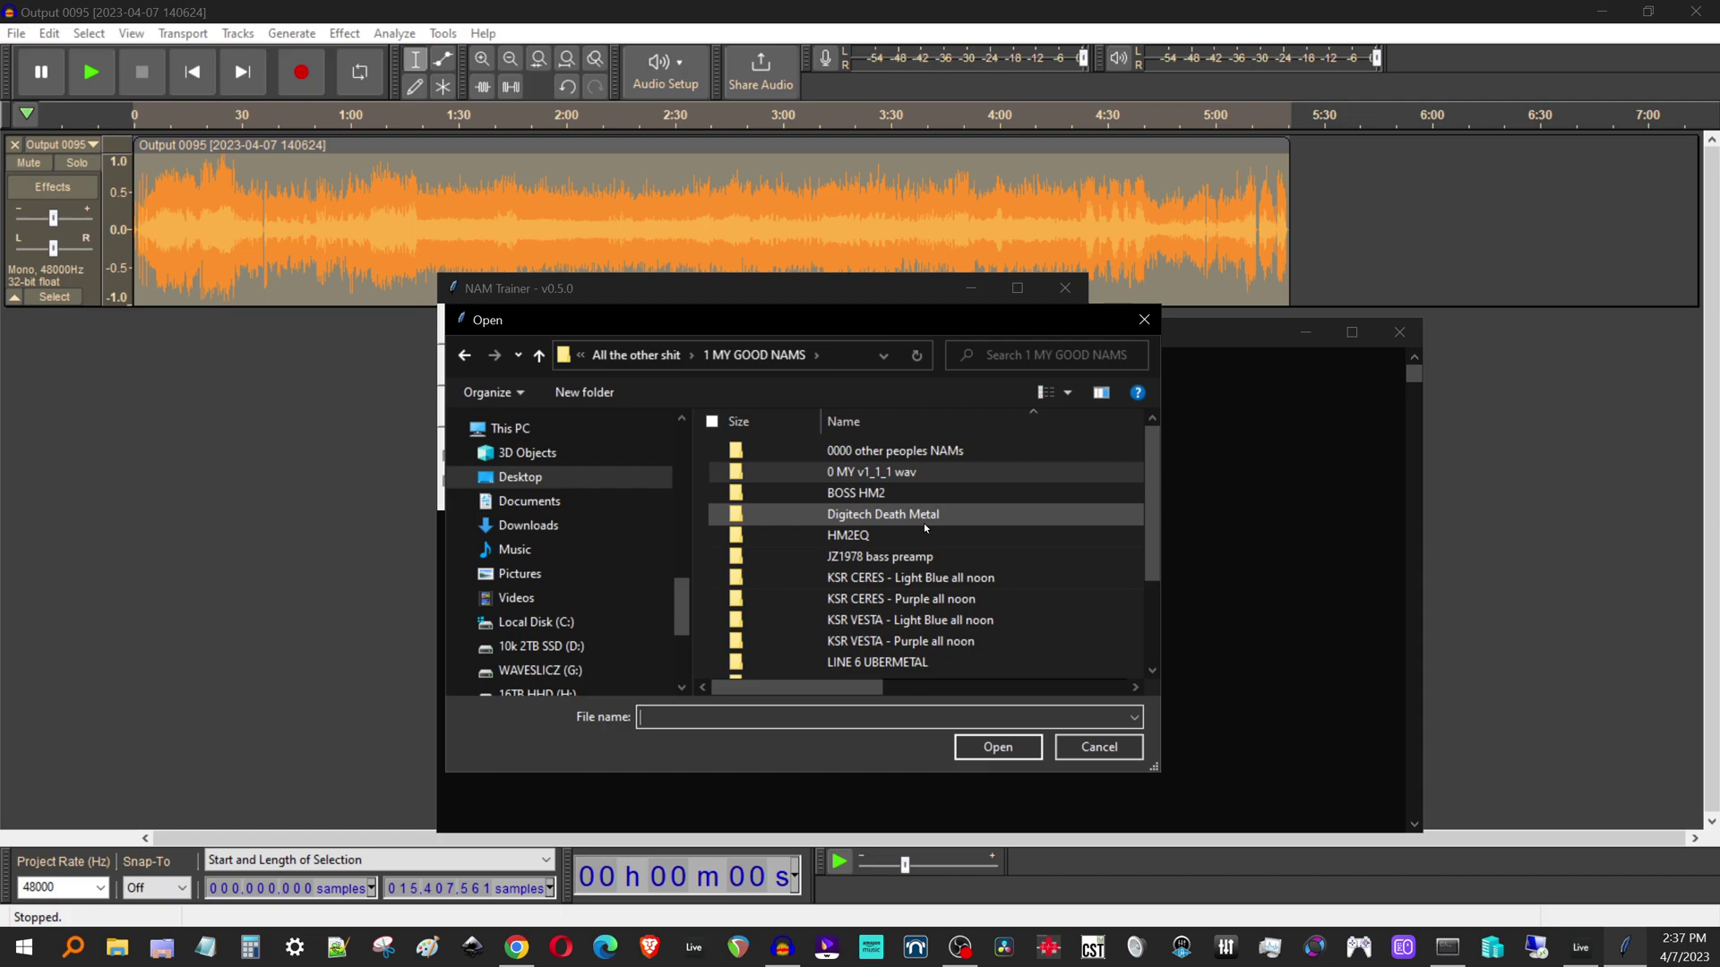
{"action": "scroll", "coordinate": [926, 537], "scroll_direction": "down", "scroll_amount": 2}
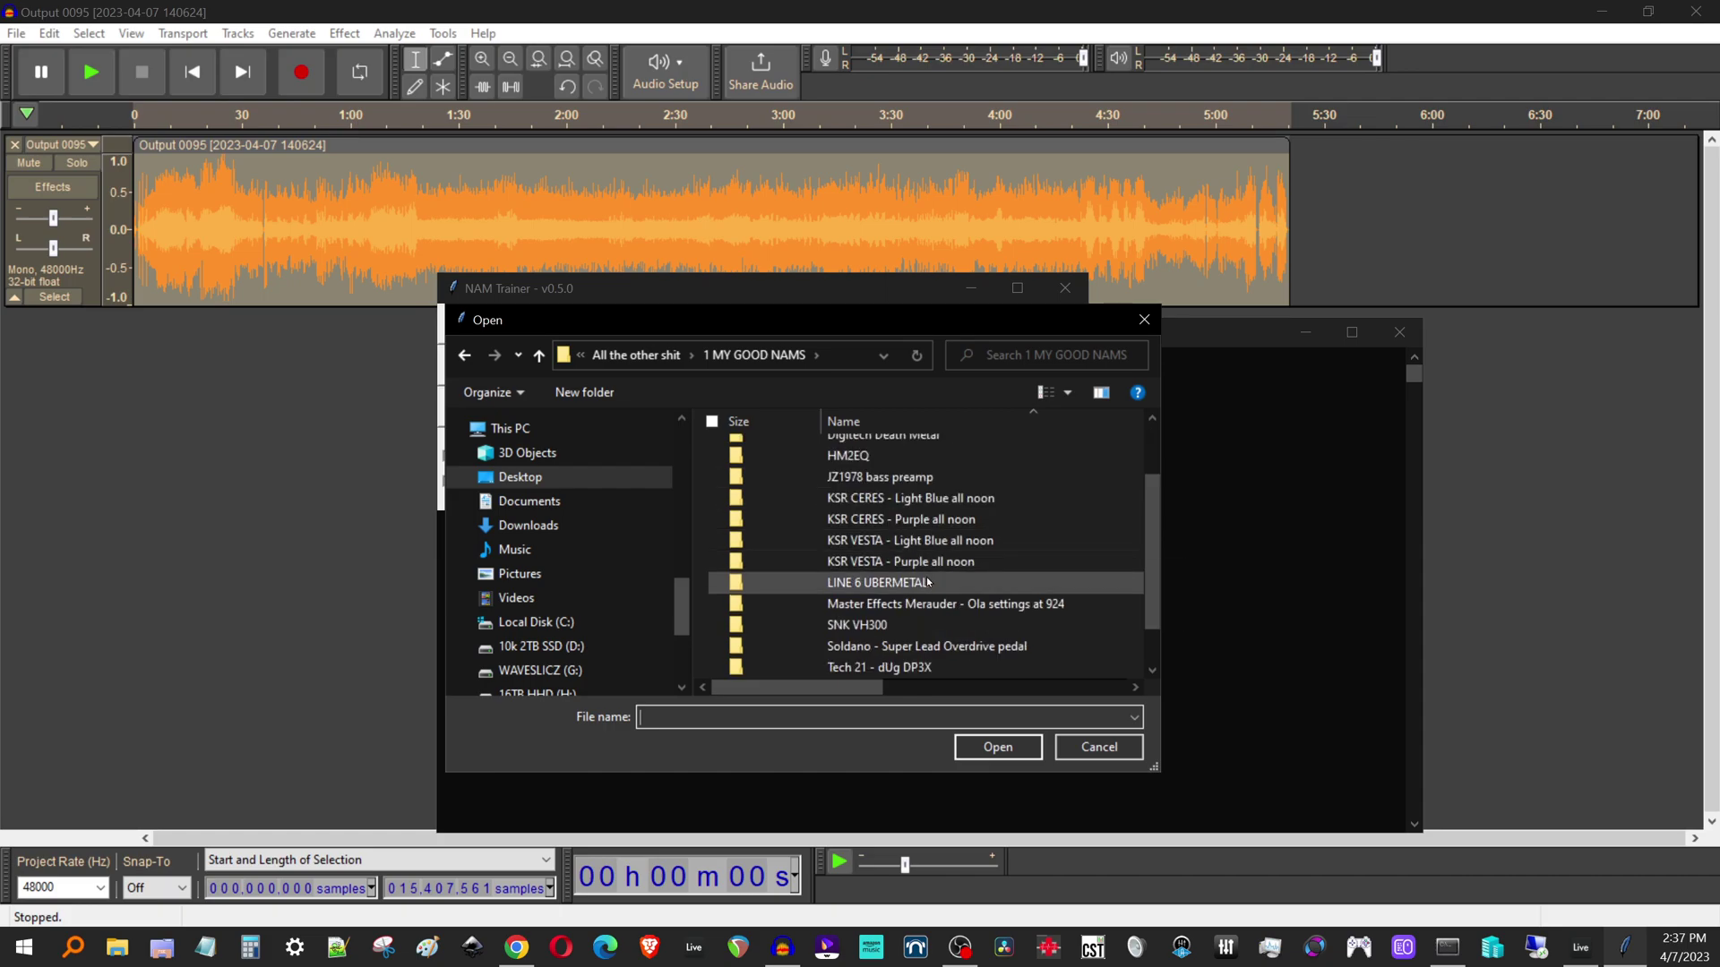
{"action": "double_click", "coordinate": [858, 625]}
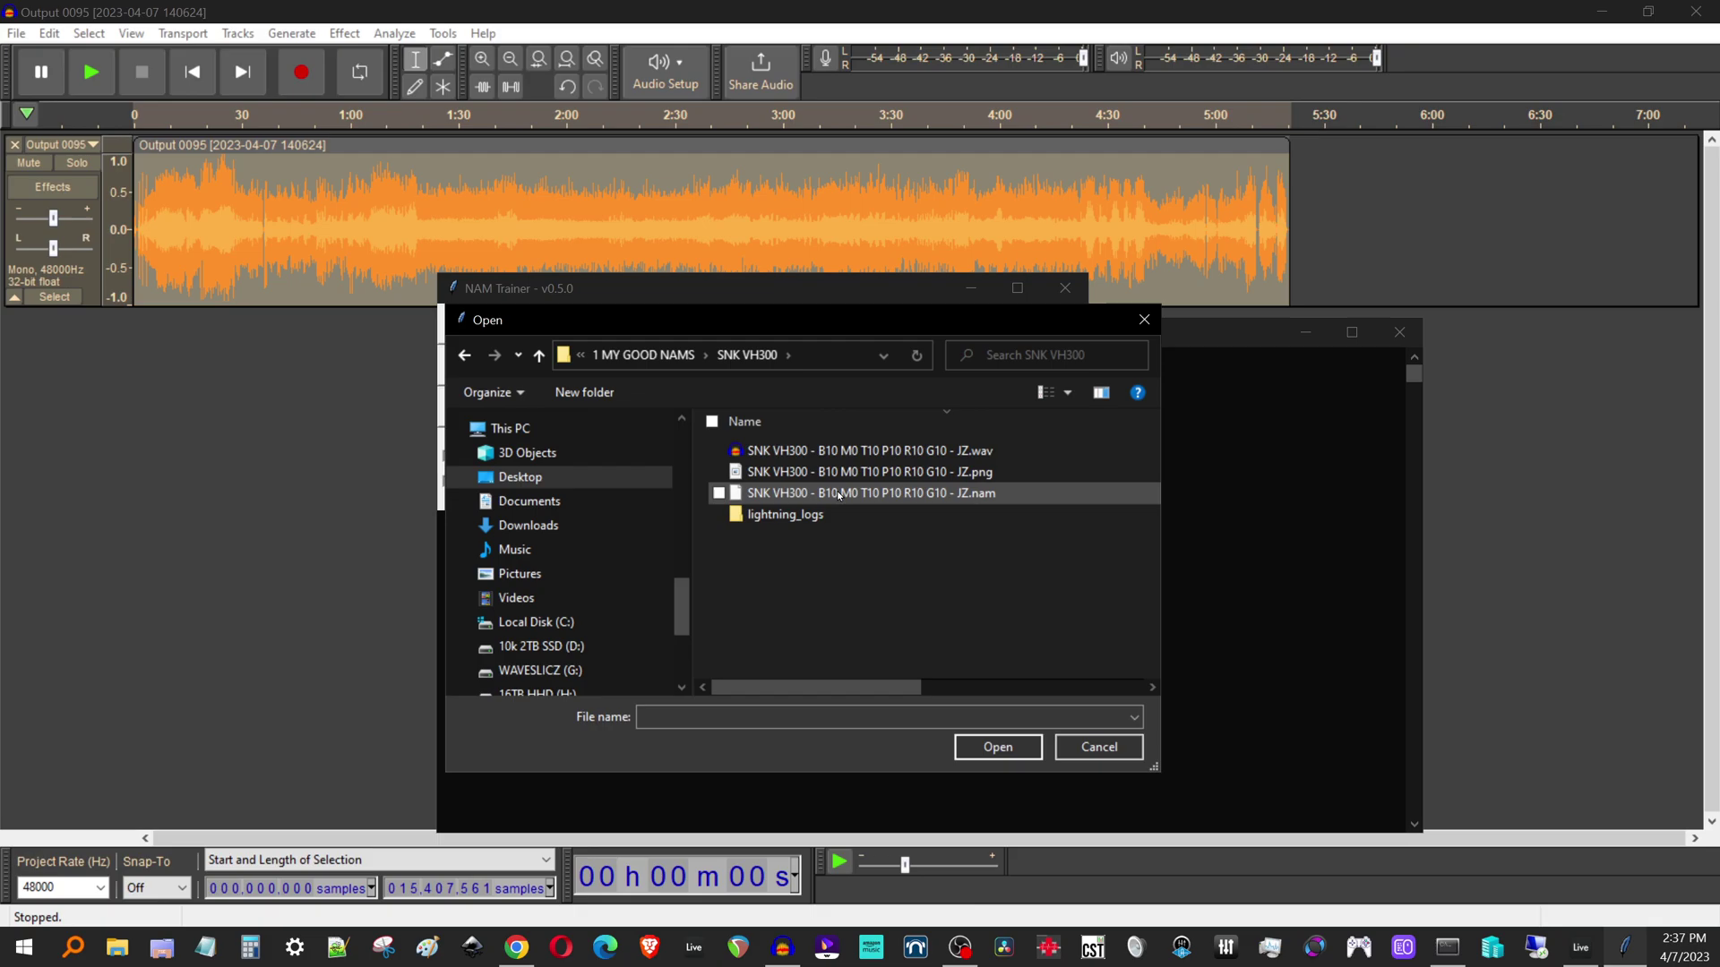
{"action": "left_click", "coordinate": [789, 451]}
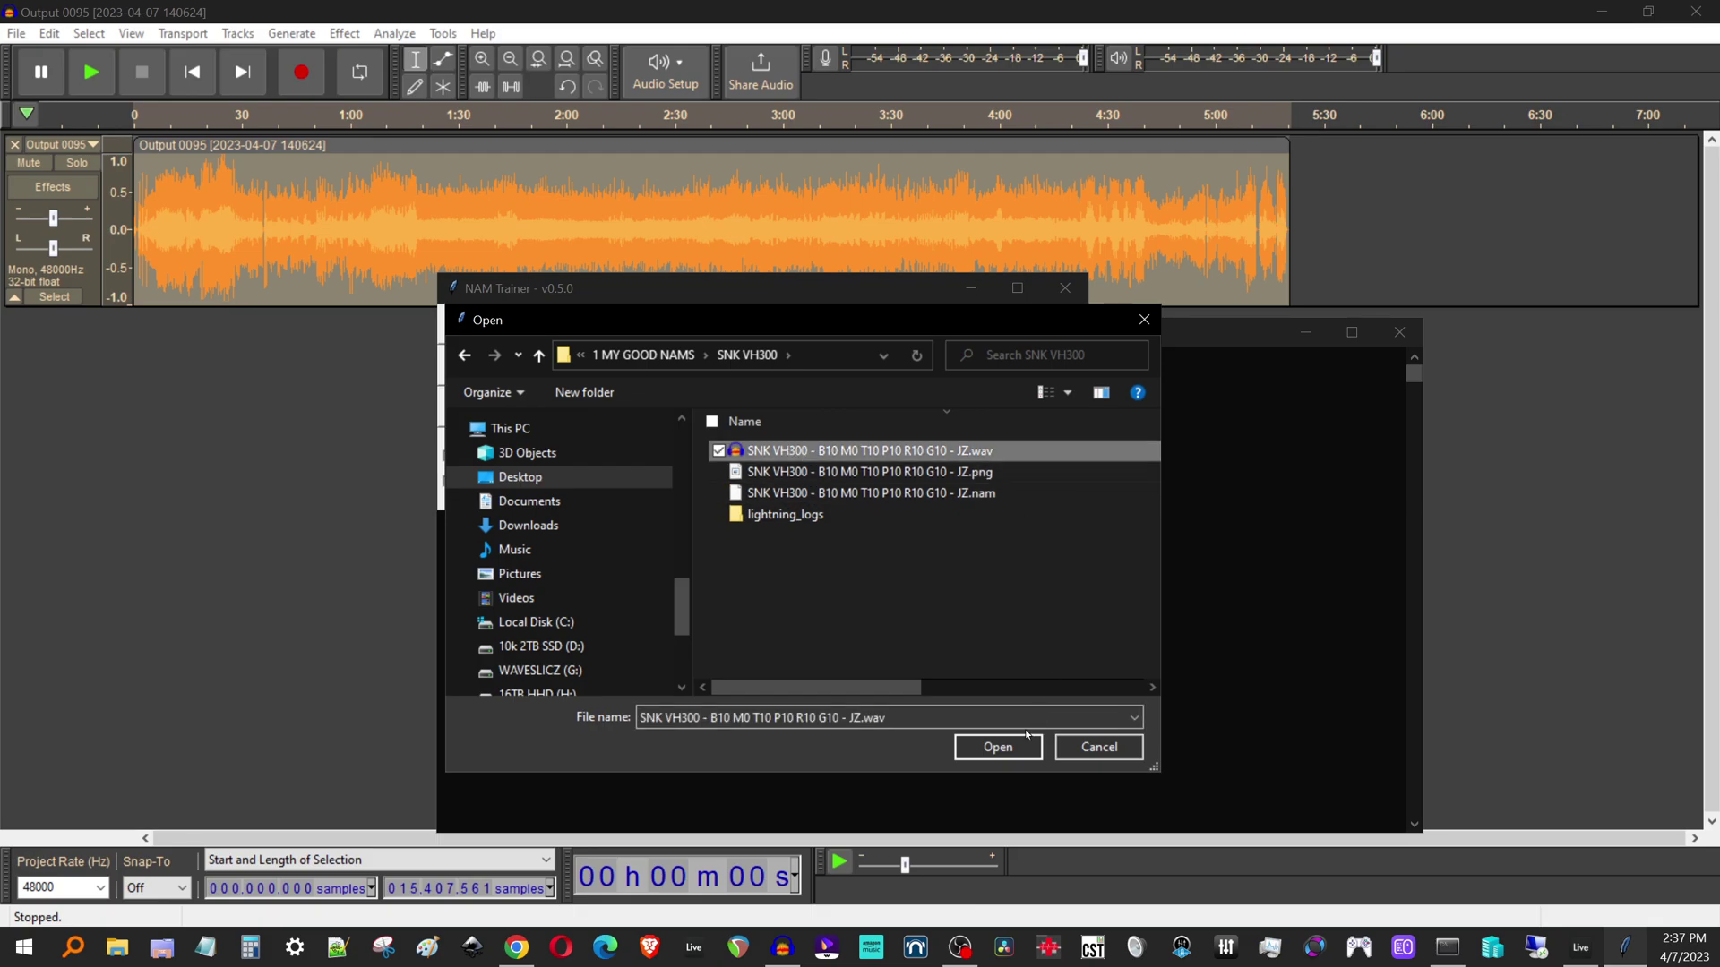
{"action": "left_click", "coordinate": [997, 747]}
- Set SNK VH300 as the train destination and raise the epochs from 100 to 1000
{"action": "left_click", "coordinate": [509, 411]}
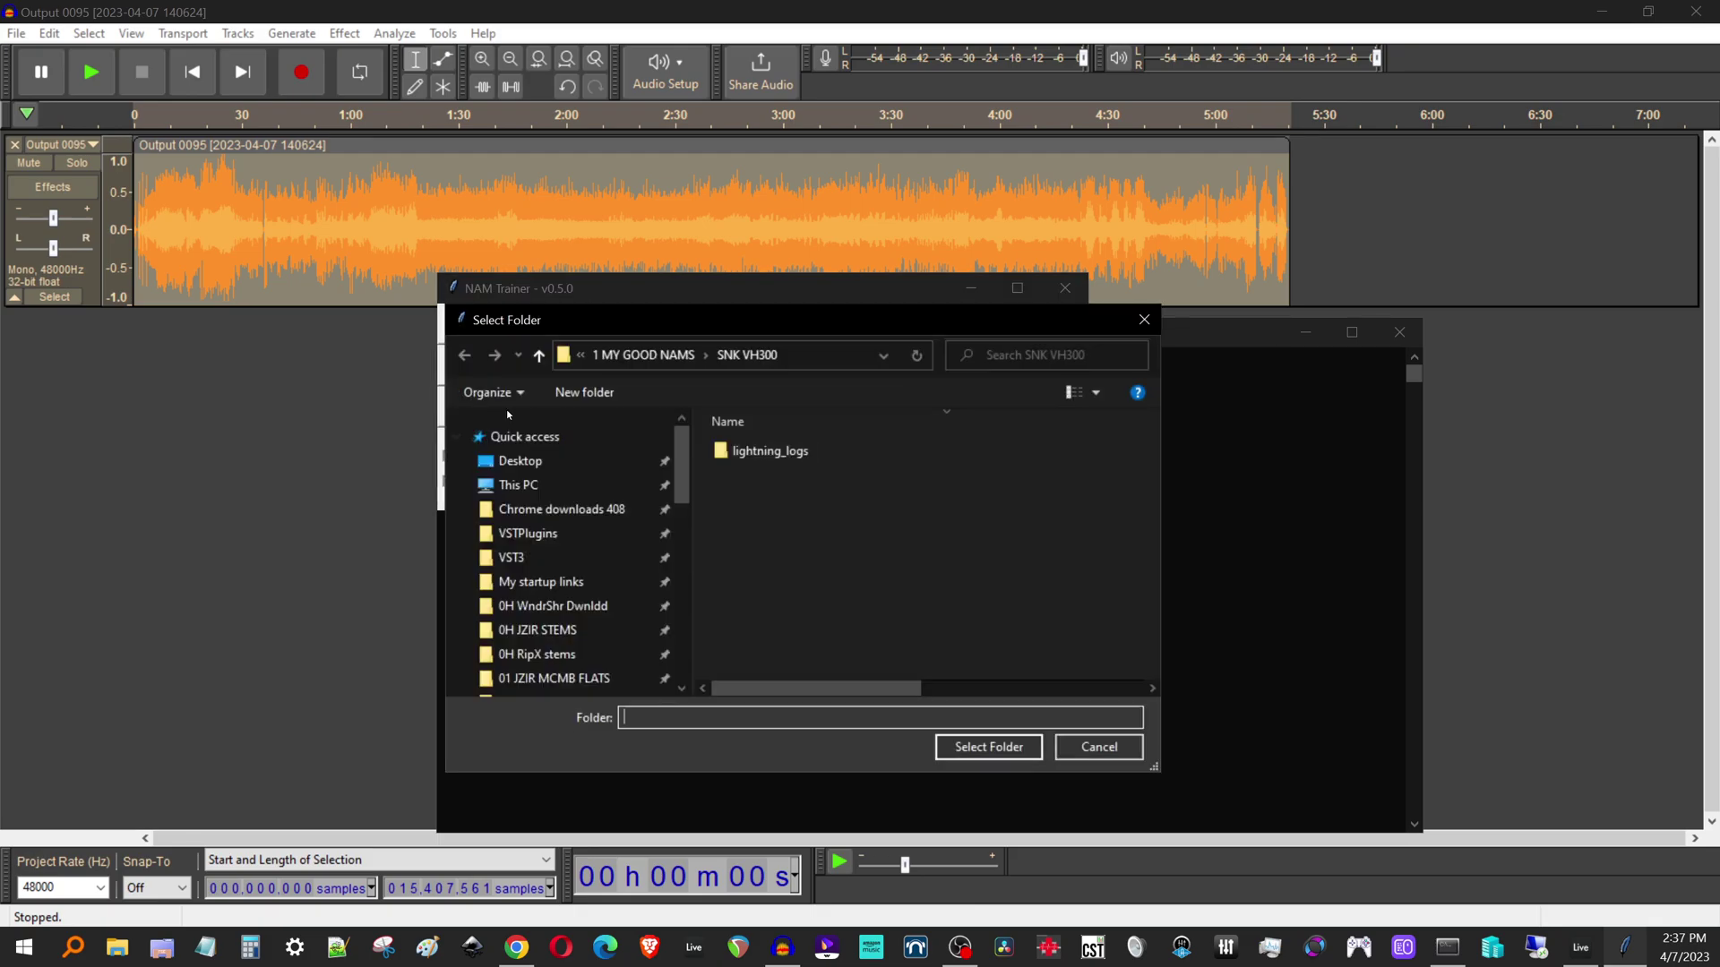
{"action": "left_click", "coordinate": [741, 357]}
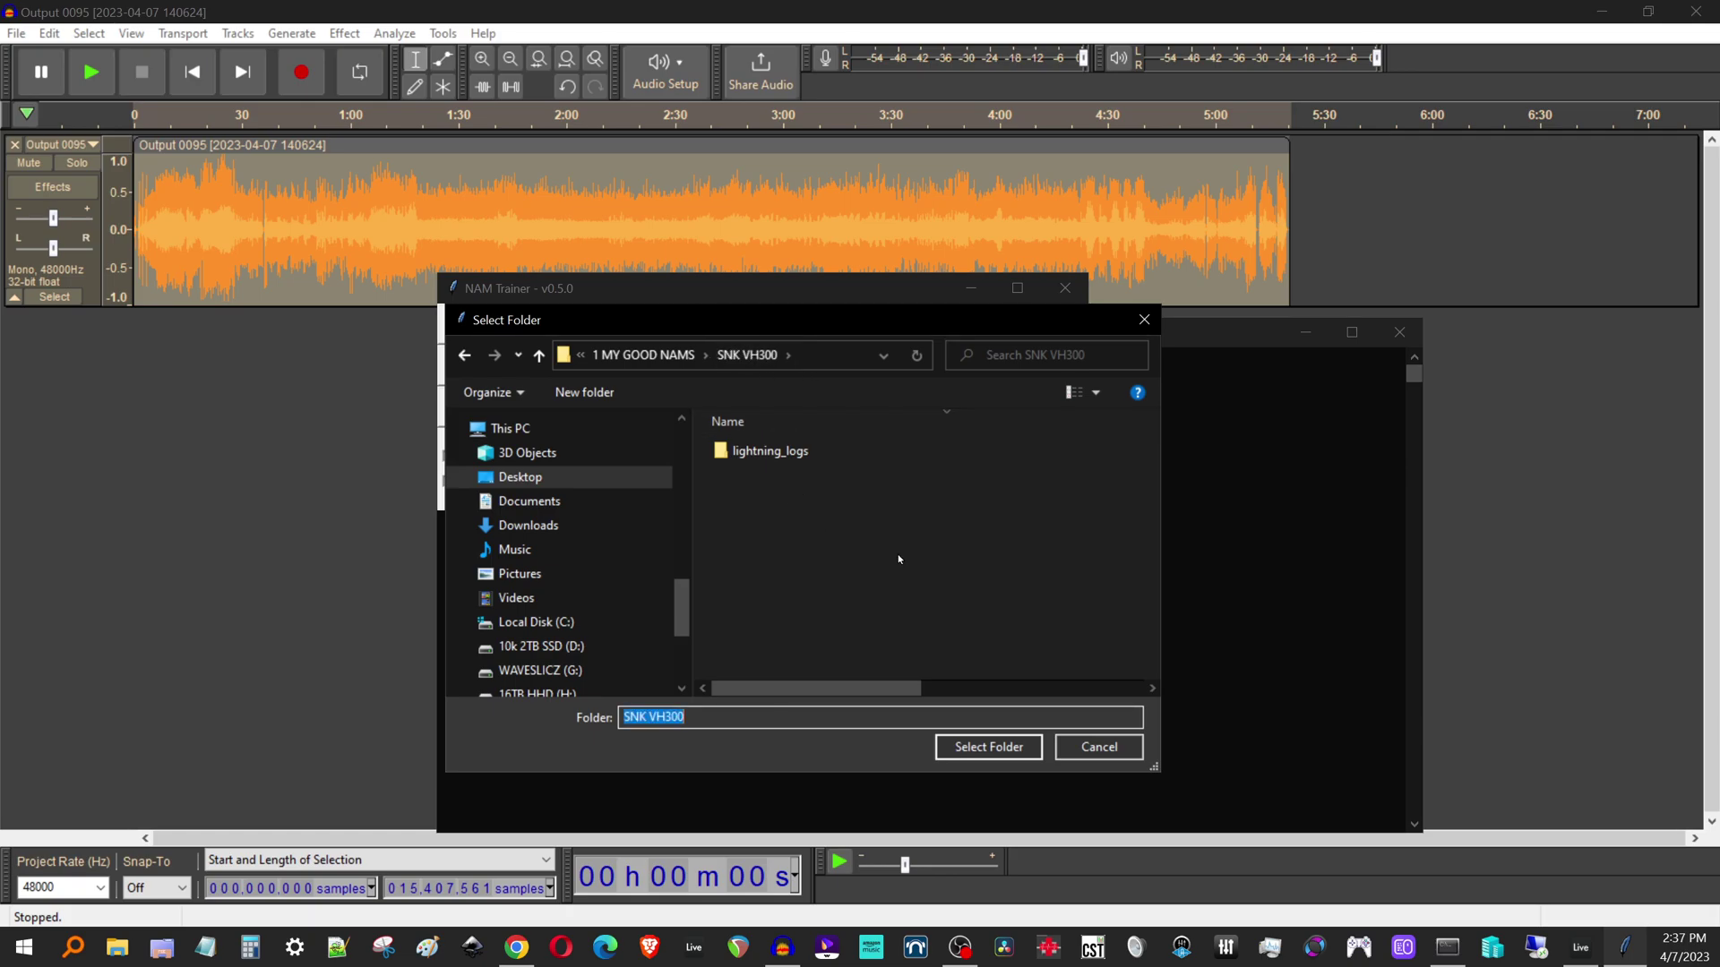
{"action": "left_click", "coordinate": [986, 747]}
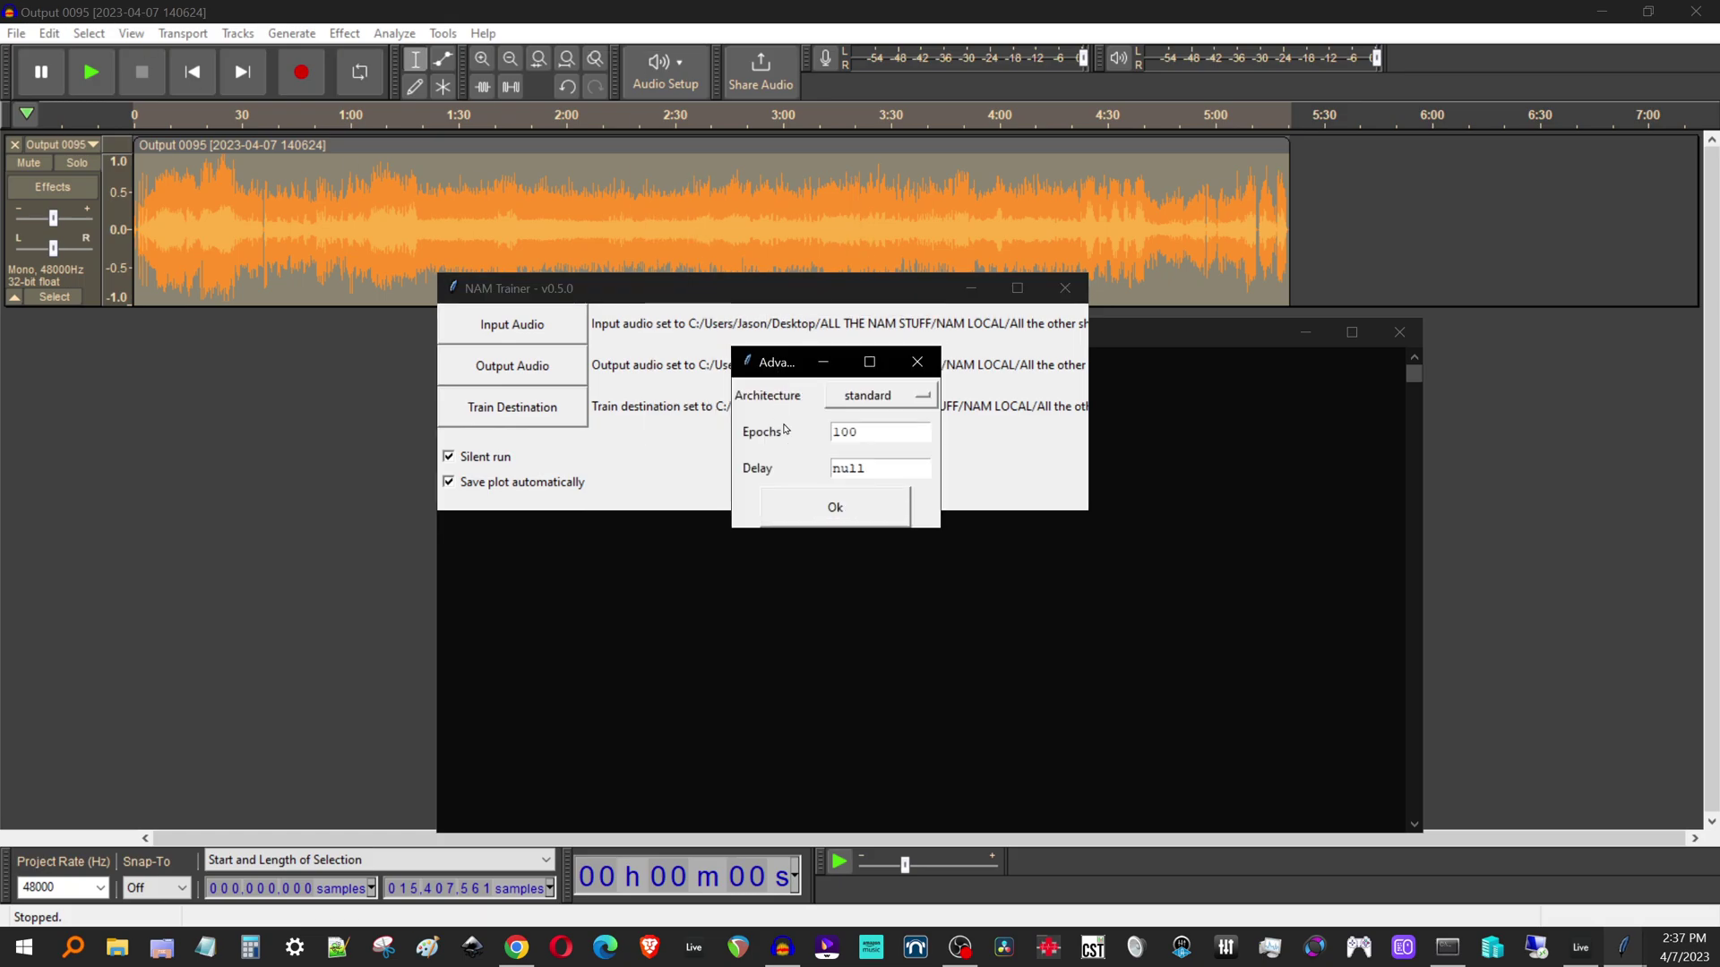
{"action": "left_click", "coordinate": [896, 427]}
{"action": "type", "text": "0"}
- Confirm the advanced options and start training, keeping the Anaconda Prompt epoch output visible
{"action": "left_click", "coordinate": [836, 508]}
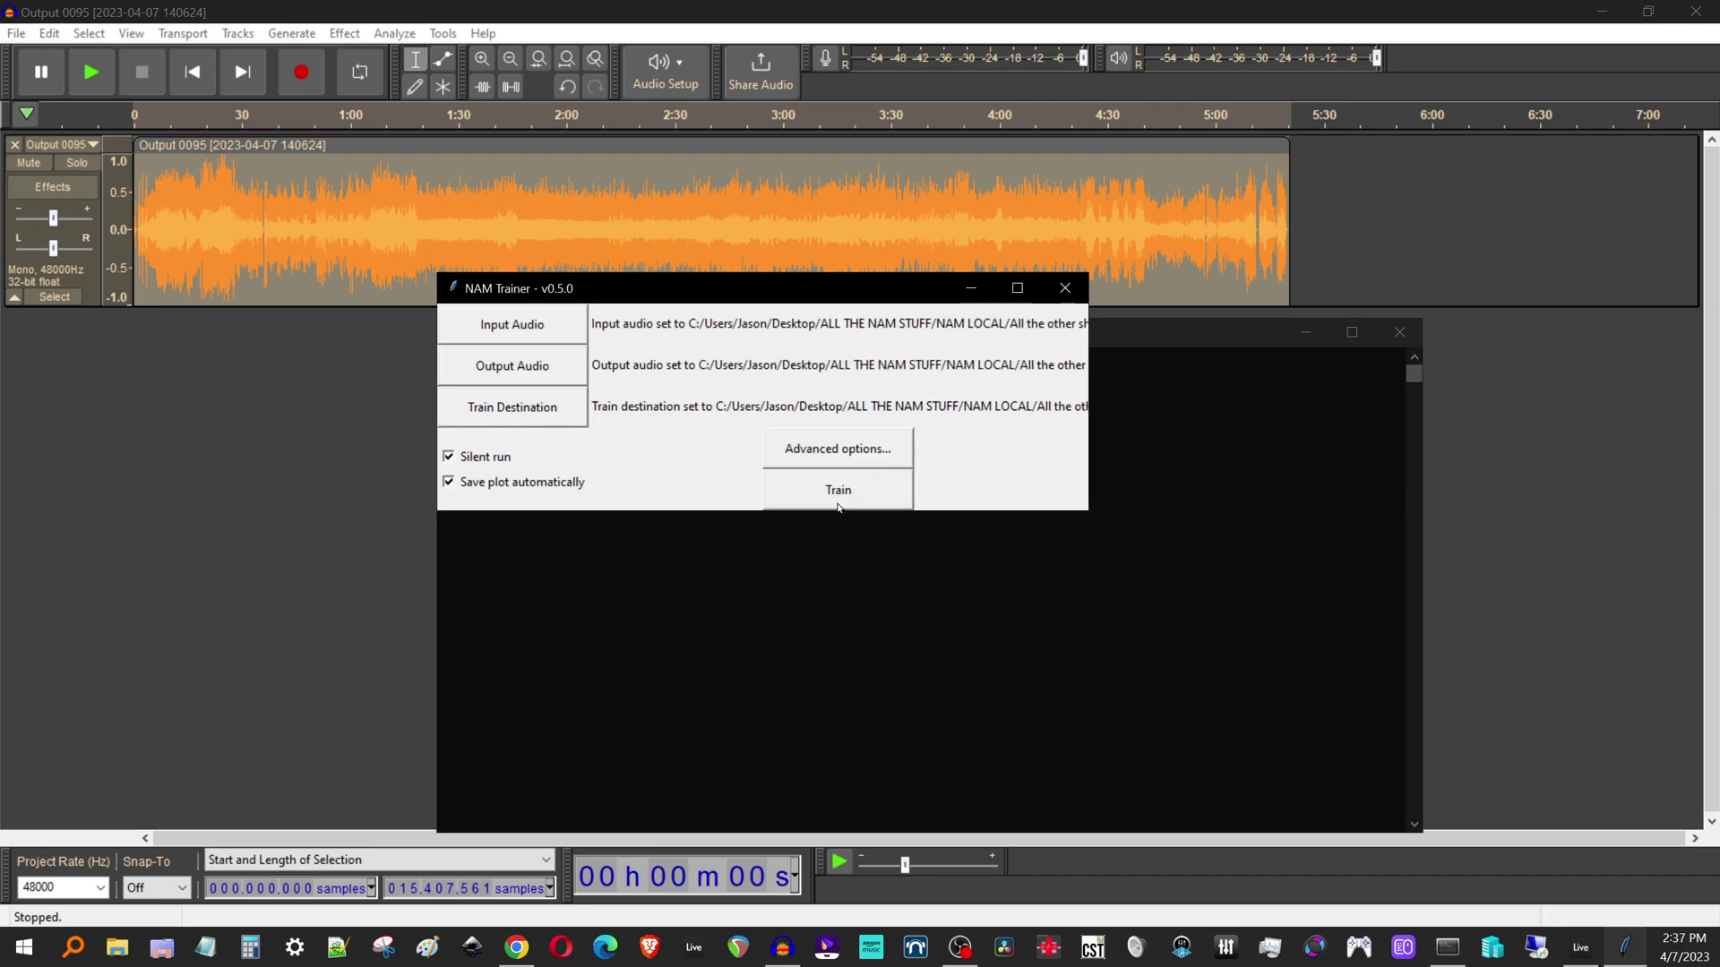
{"action": "left_click", "coordinate": [825, 491]}
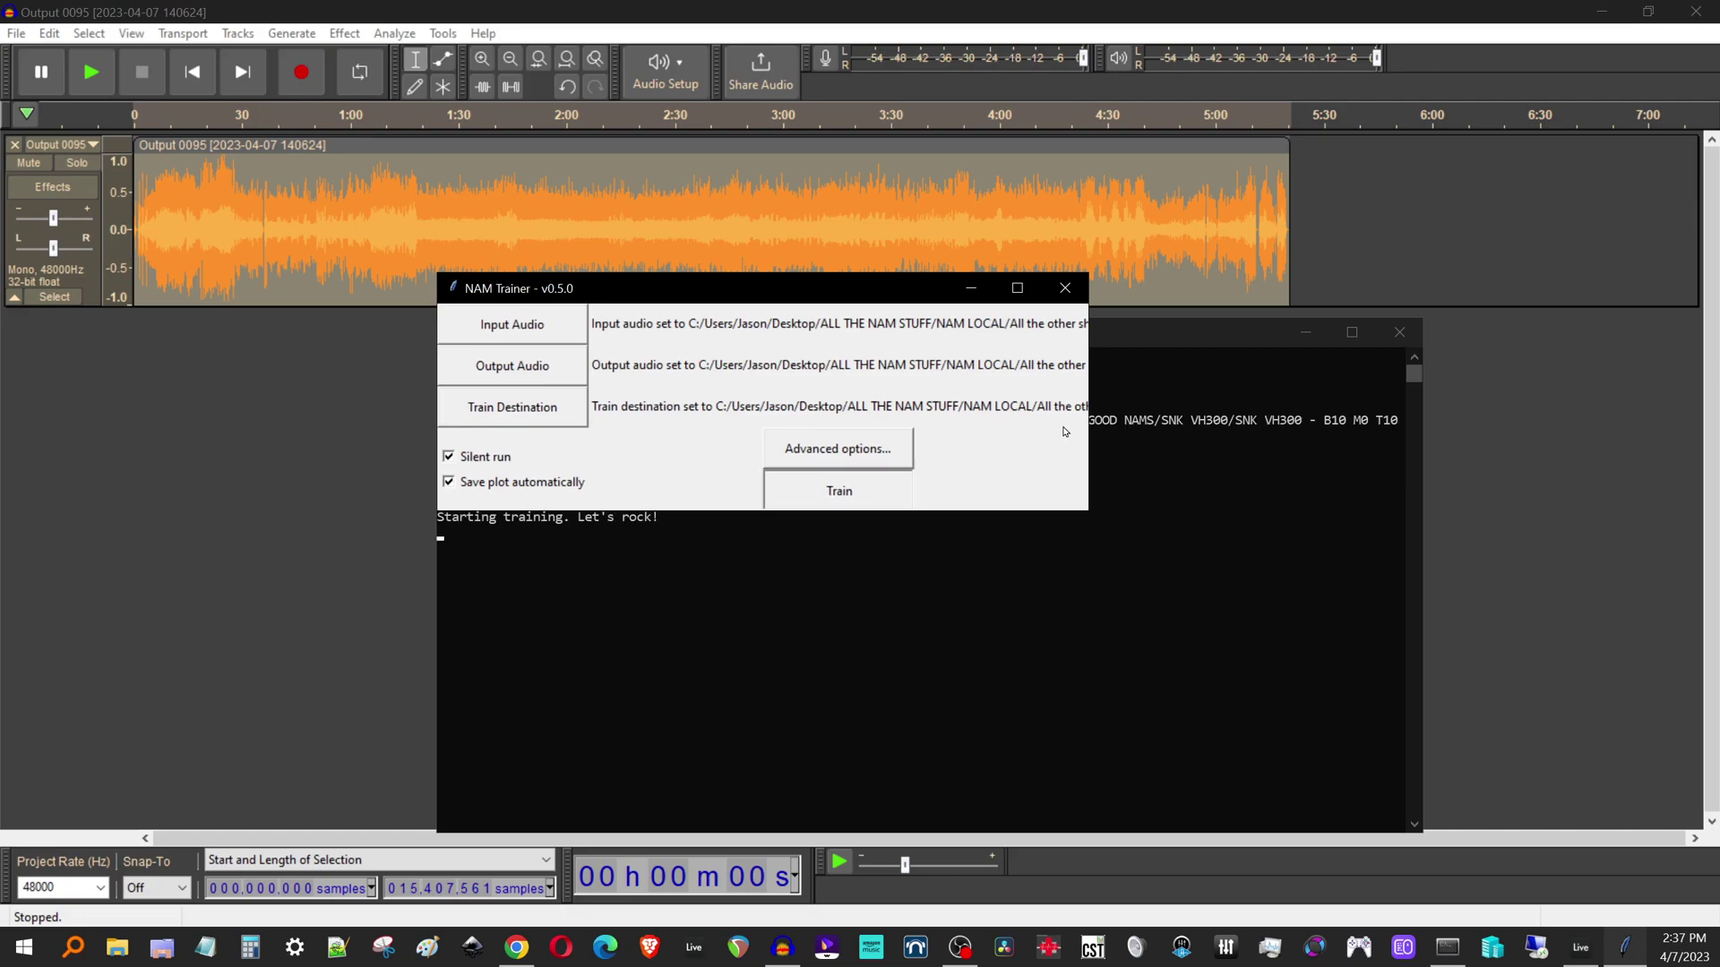
{"action": "left_click_drag", "start_coordinate": [1202, 332], "coordinate": [1332, 196]}
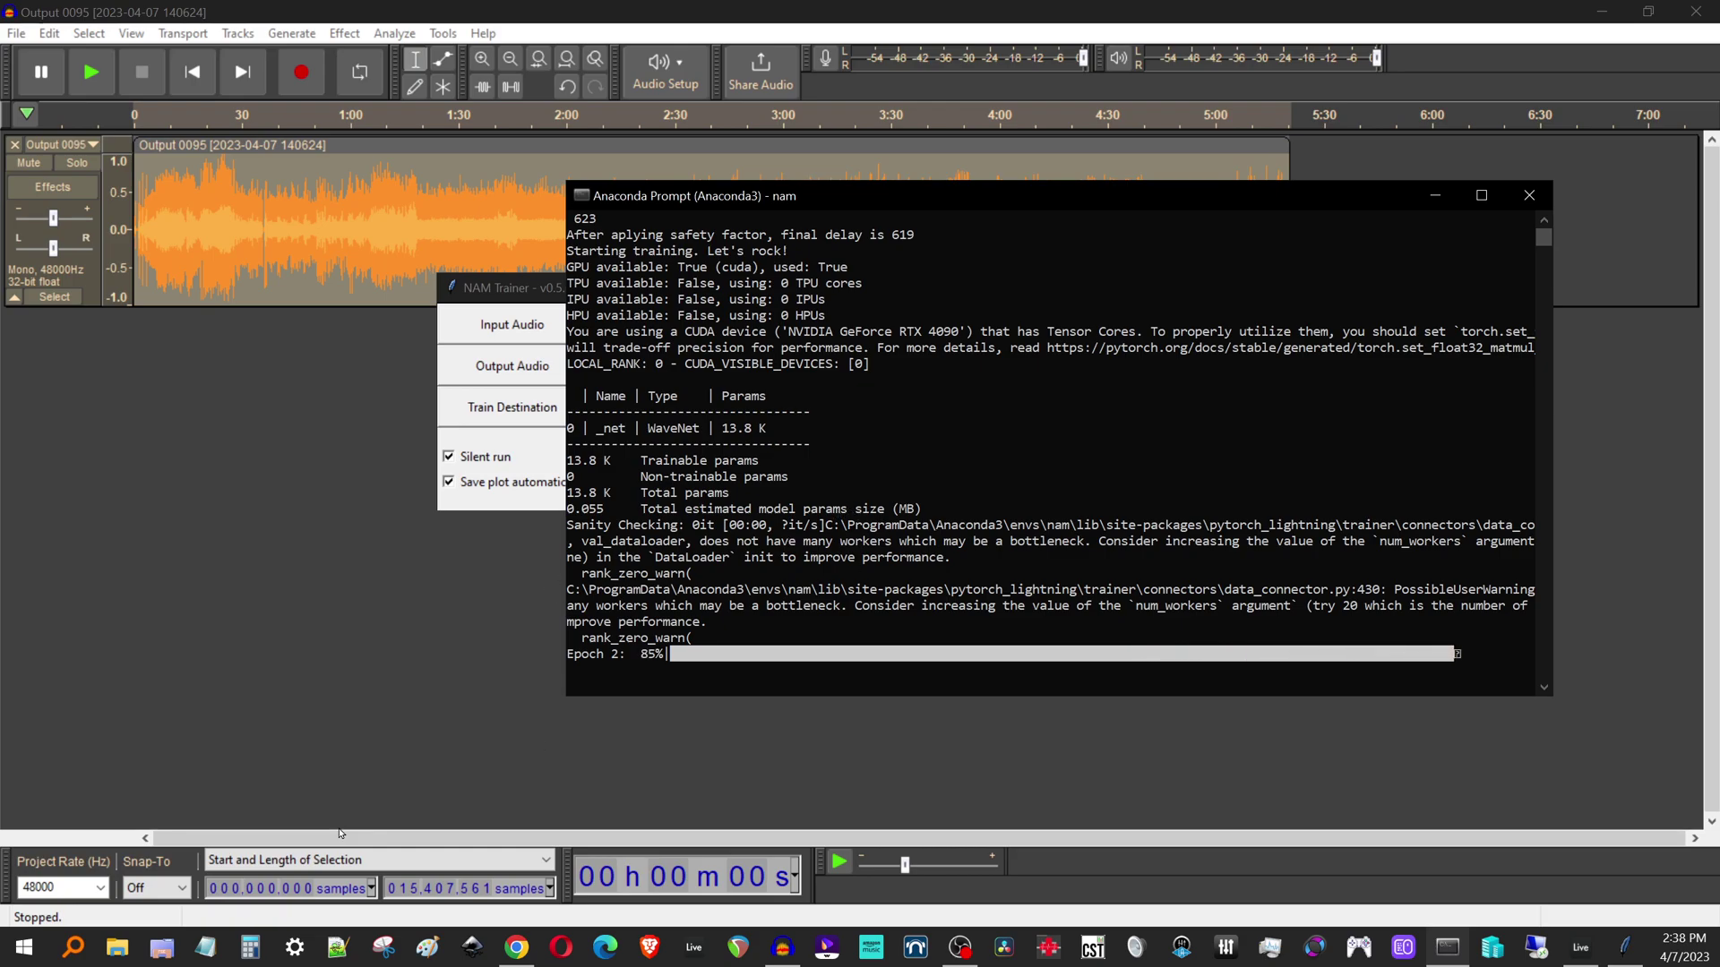
{"action": "left_click", "coordinate": [117, 950]}
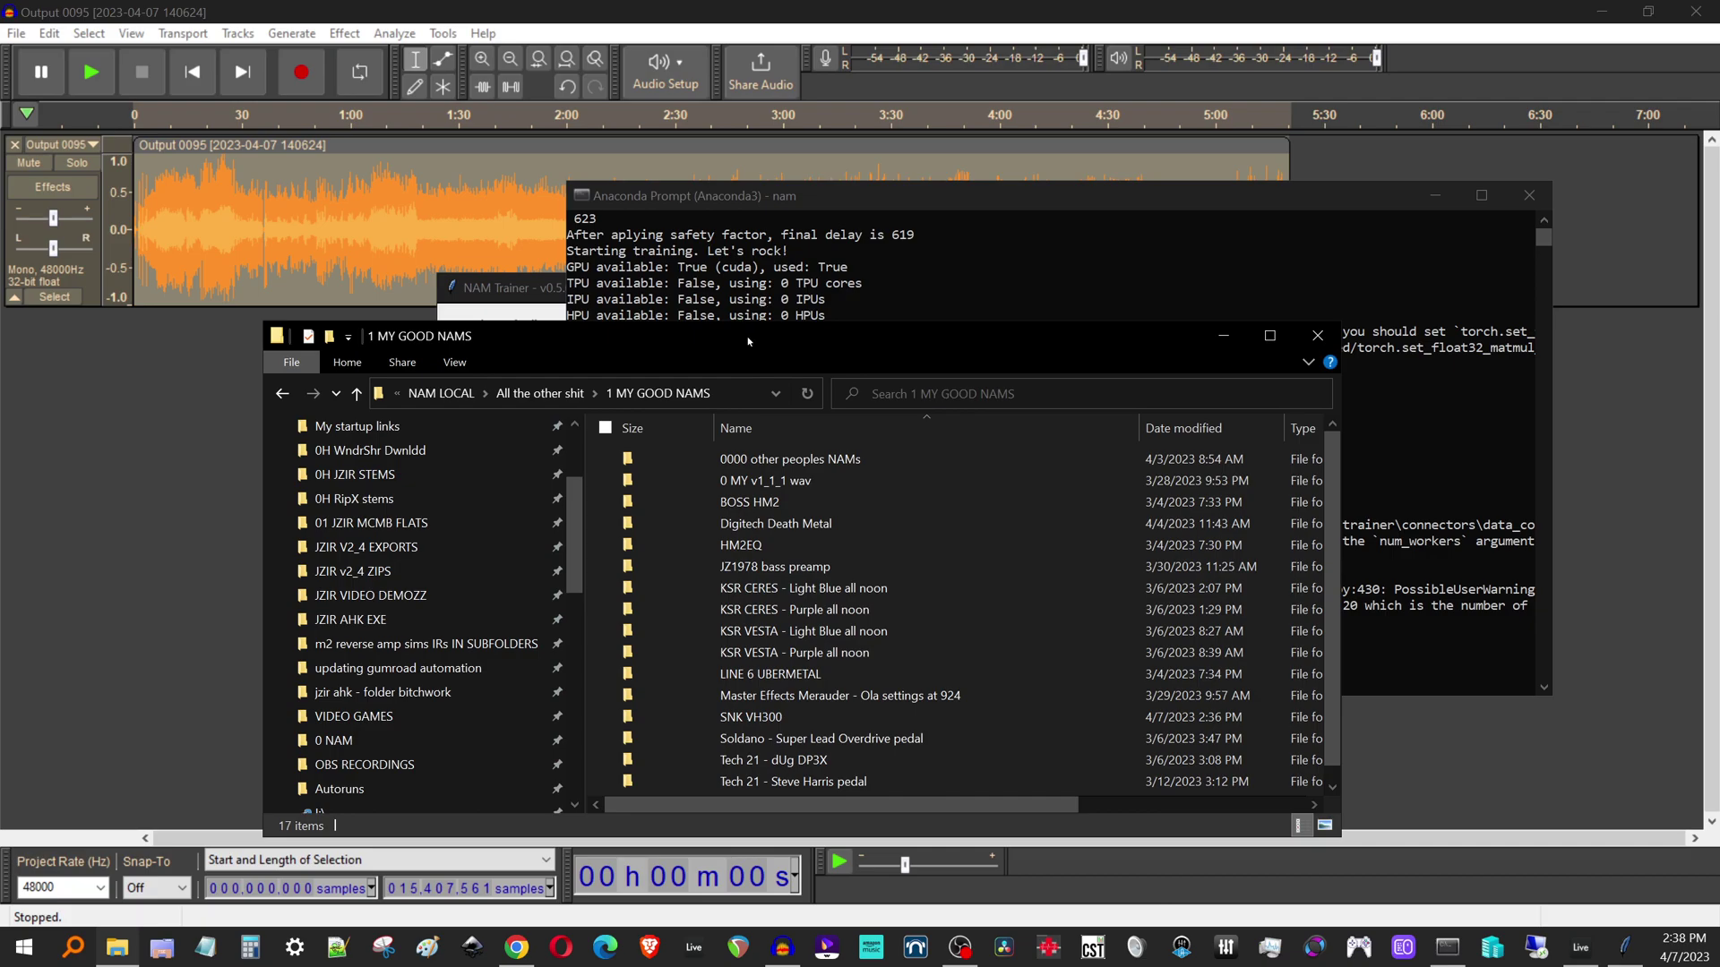
- Browse into SNK VH300 > lightning_logs > version_1 > checkpoints to view saved checkpoint files
{"action": "left_click_drag", "start_coordinate": [748, 341], "coordinate": [749, 173]}
{"action": "scroll", "coordinate": [847, 417], "scroll_direction": "down", "scroll_amount": 1}
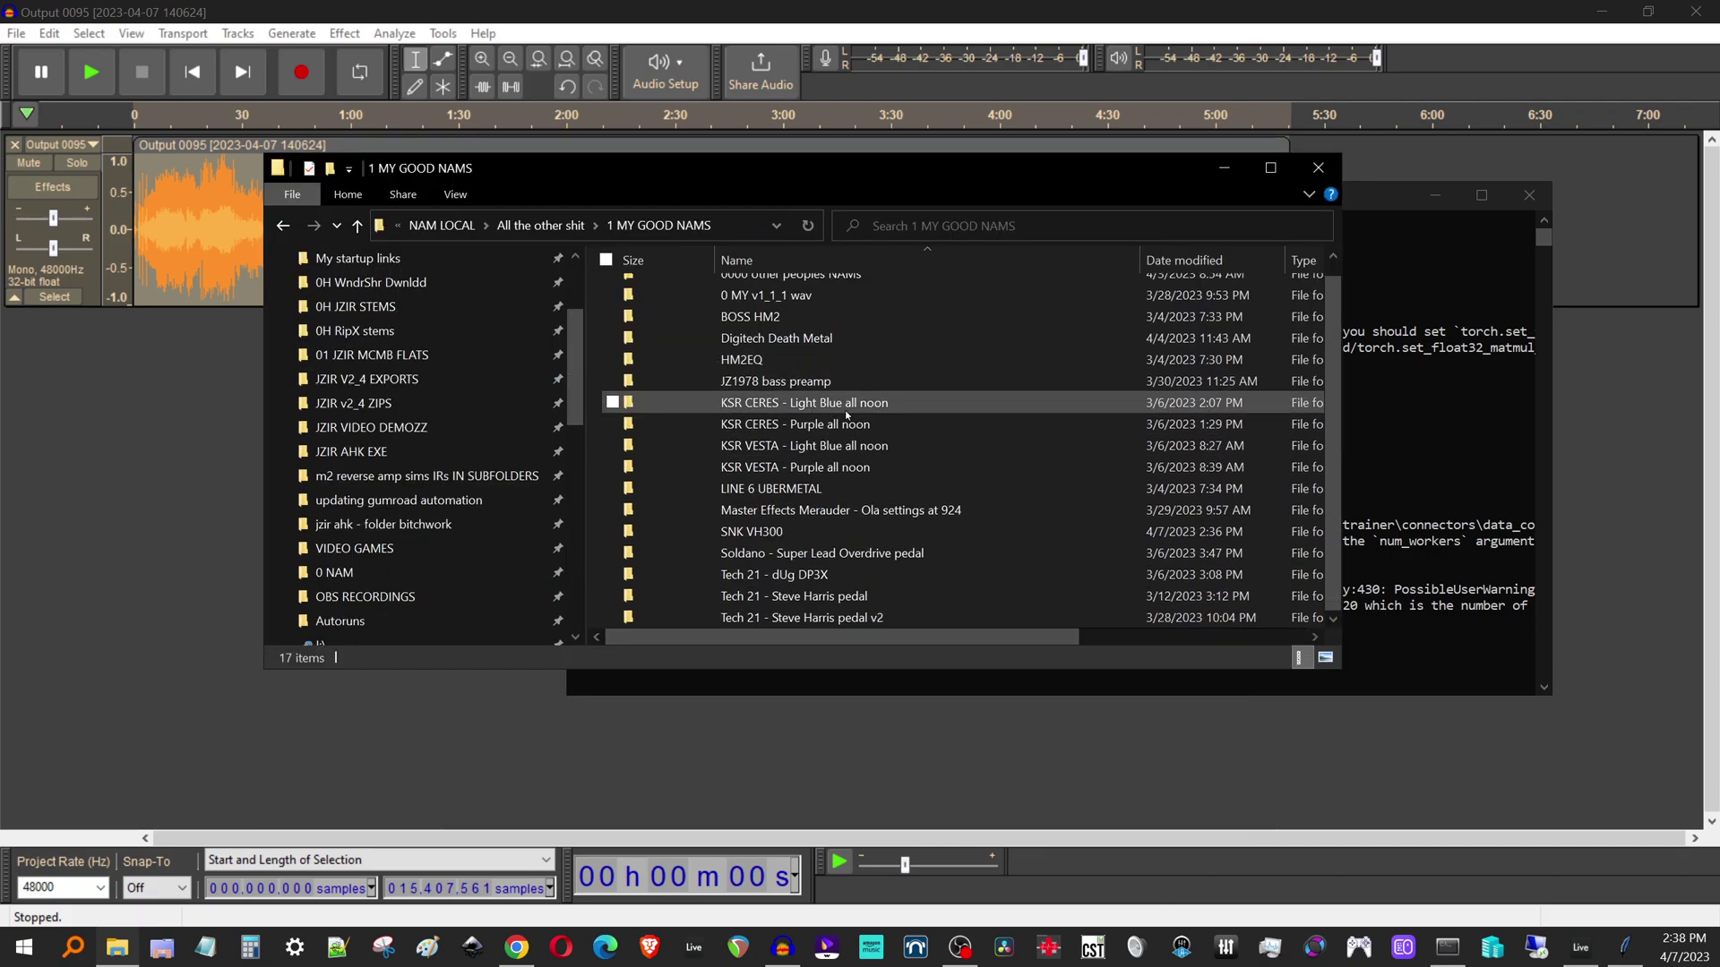
{"action": "double_click", "coordinate": [749, 532]}
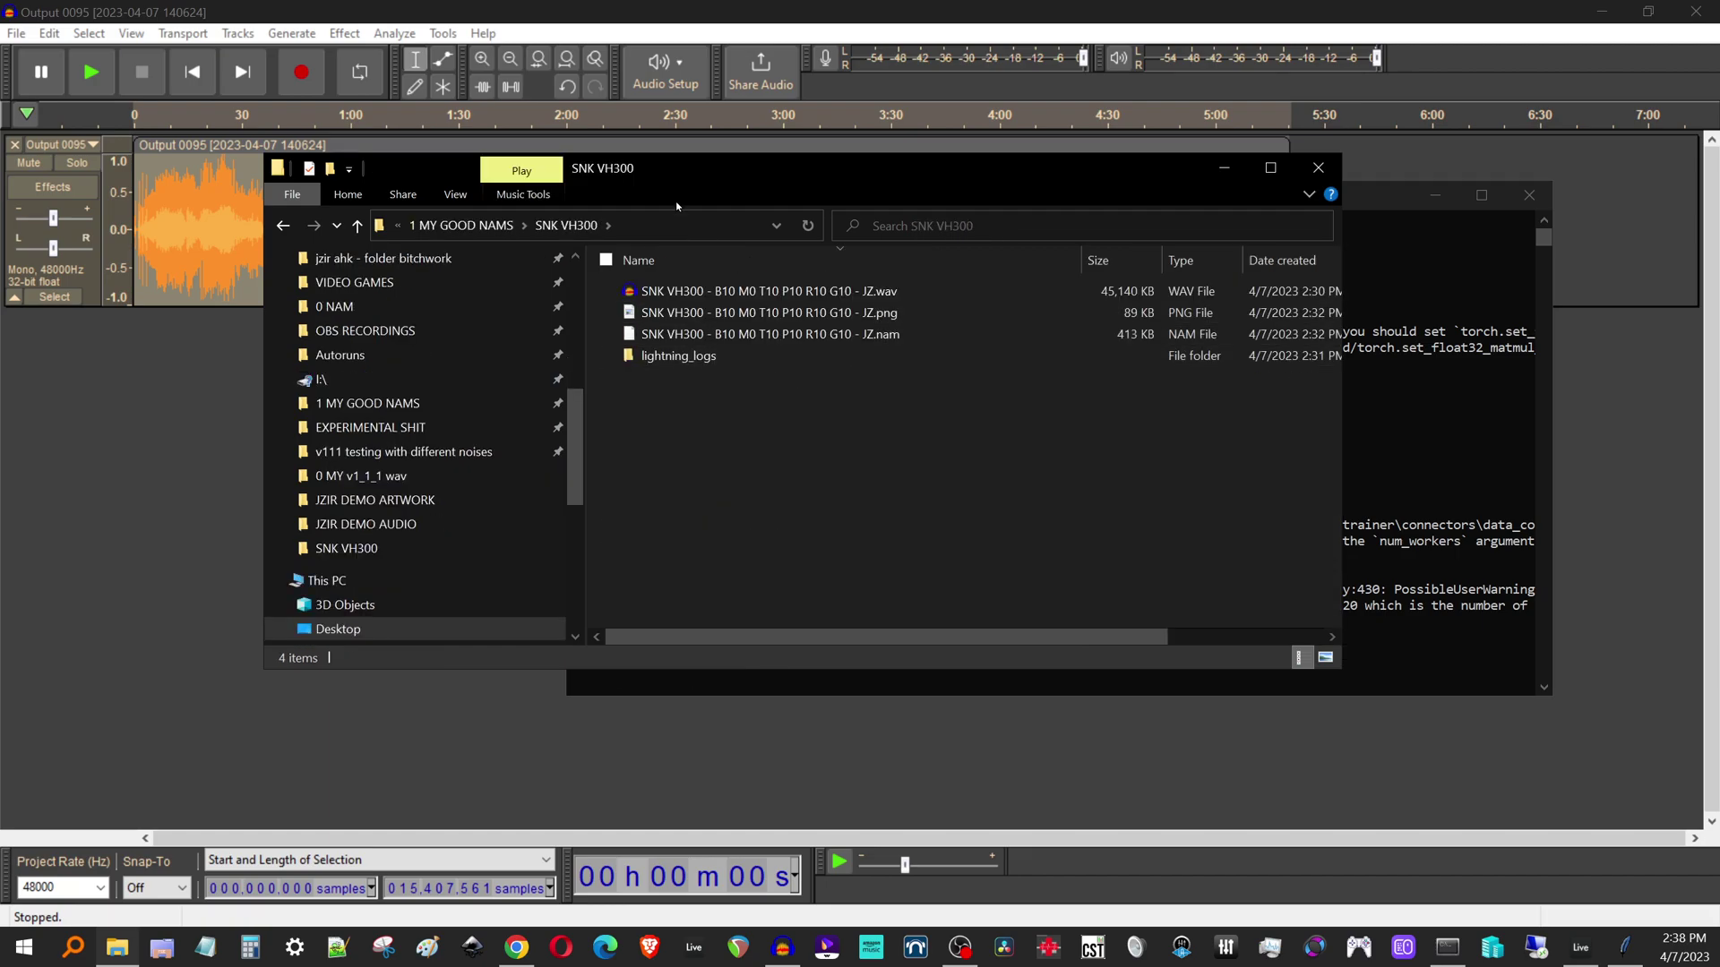
{"action": "double_click", "coordinate": [668, 359]}
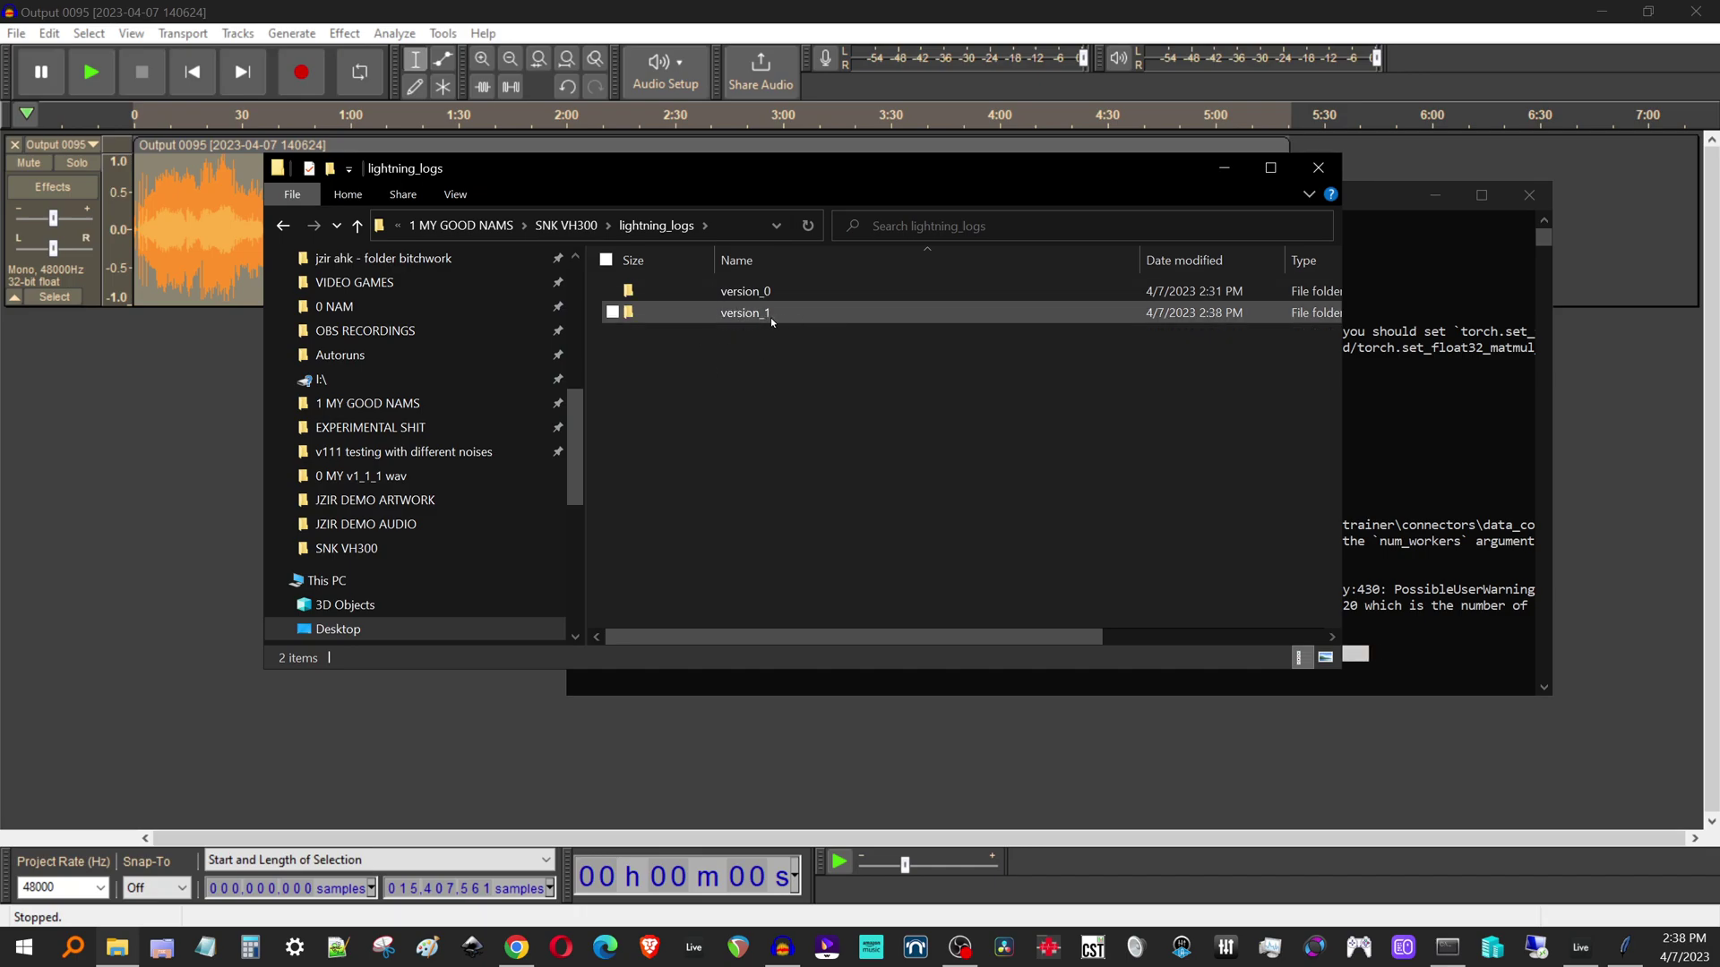
{"action": "double_click", "coordinate": [768, 315]}
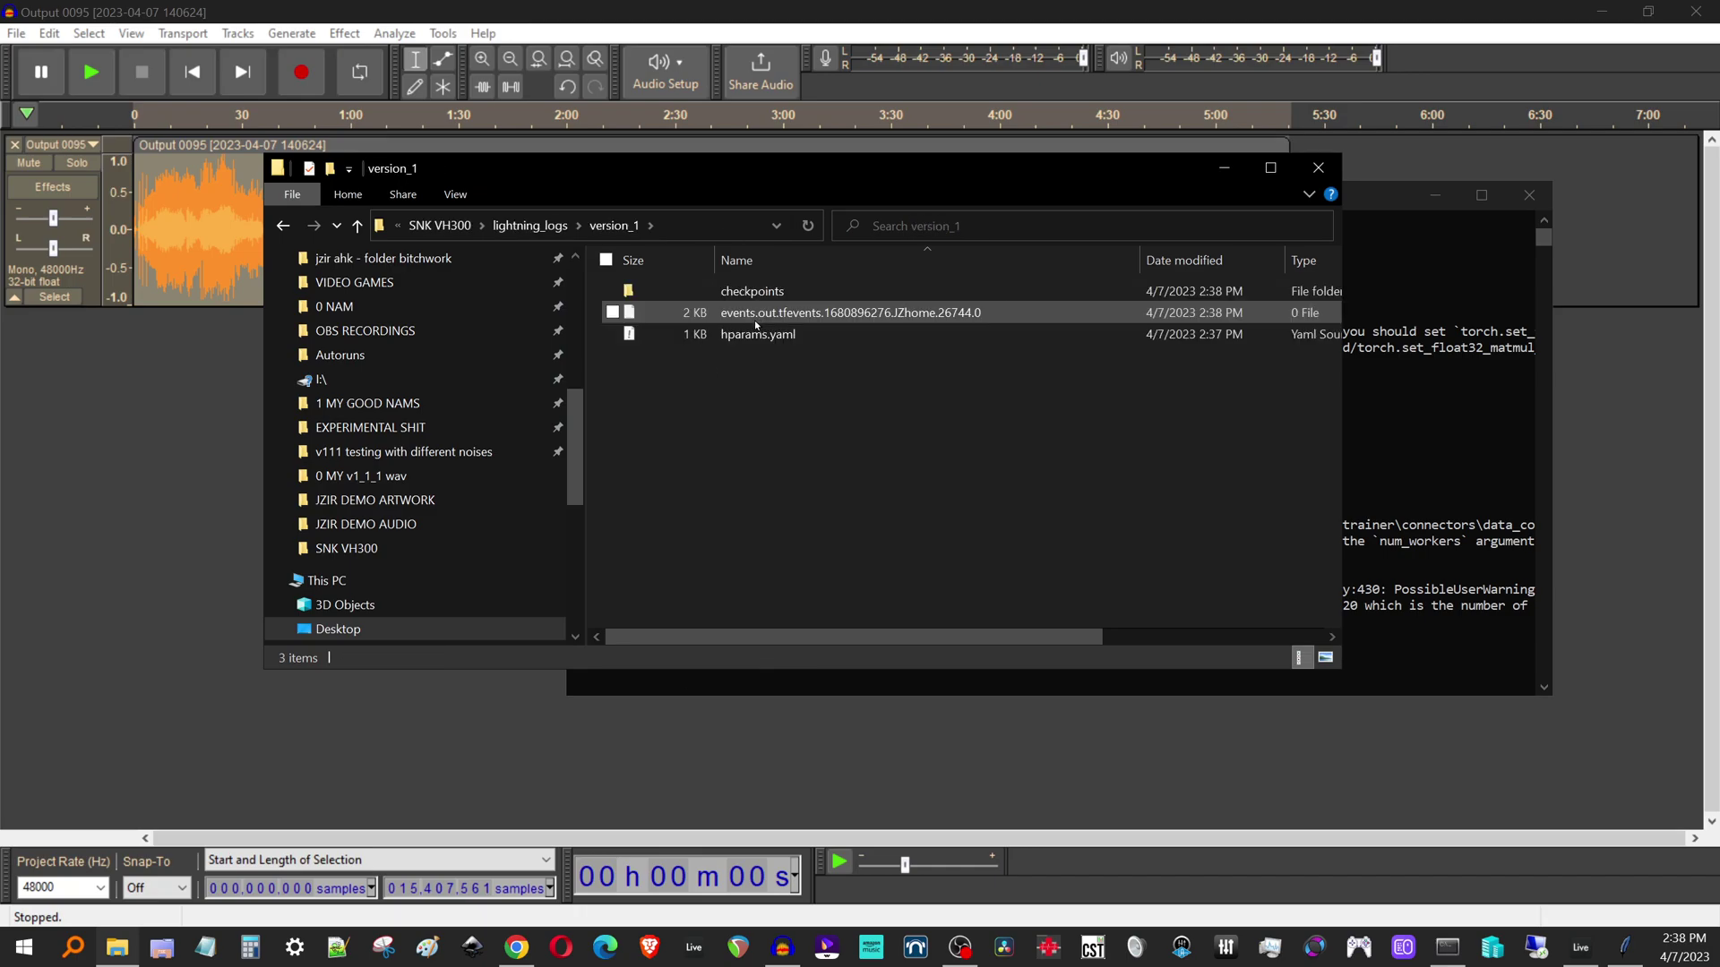
{"action": "double_click", "coordinate": [742, 293]}
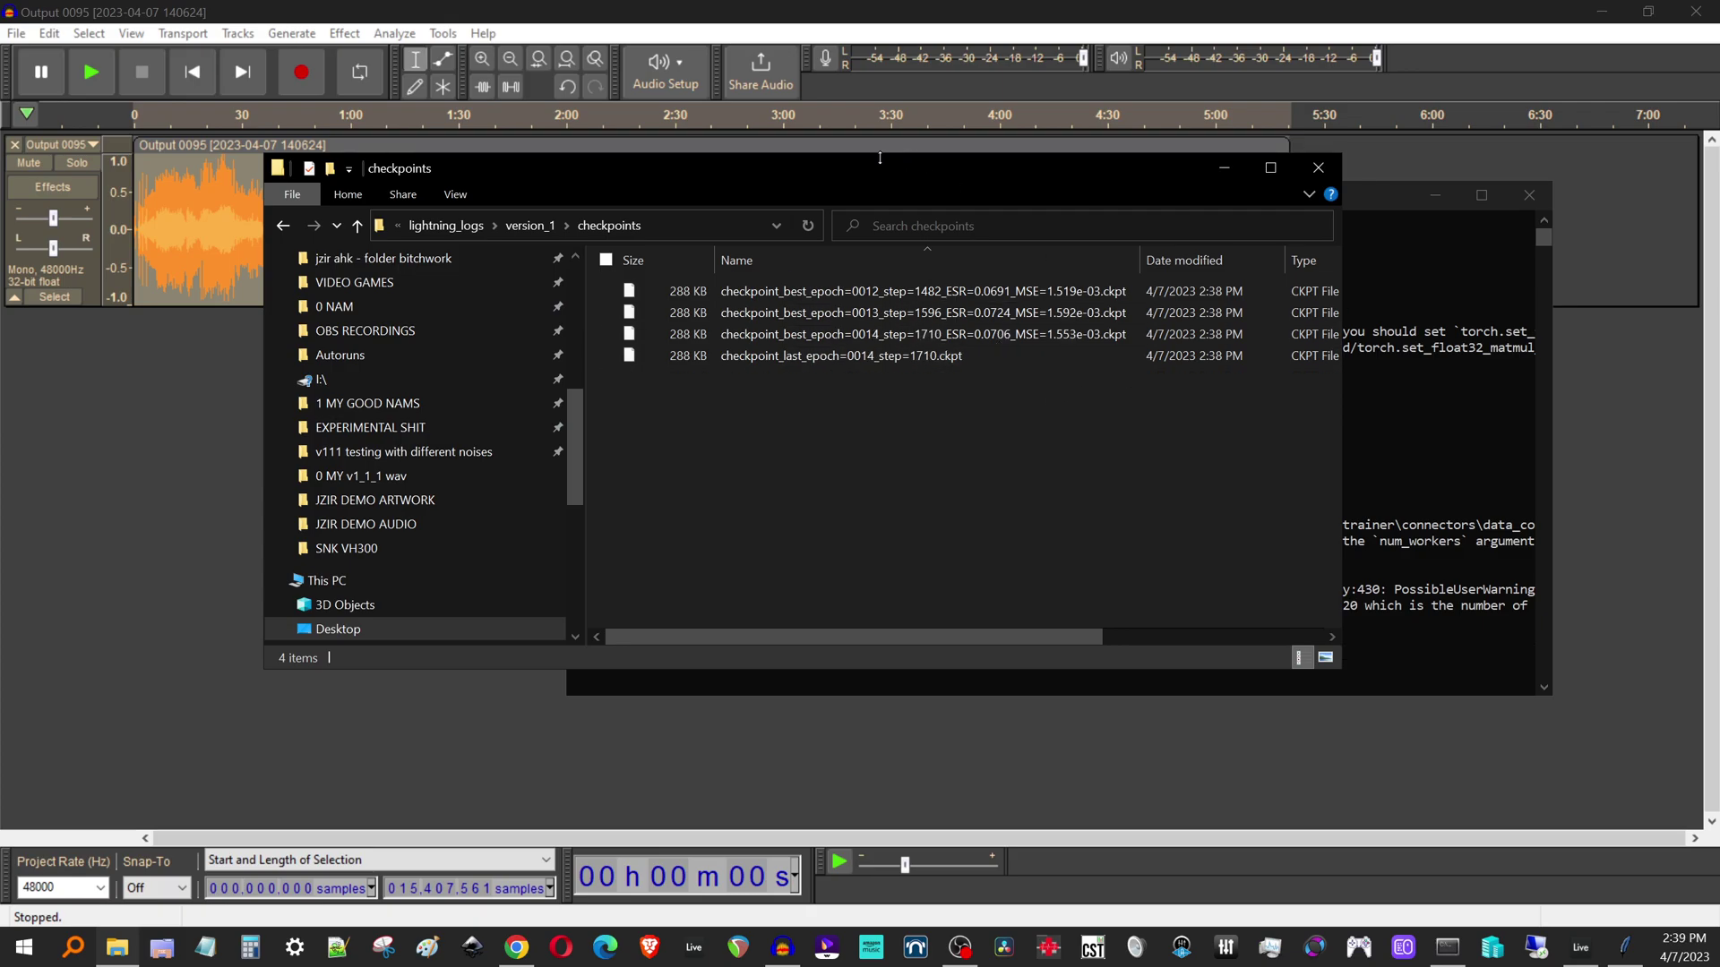
- Interrupt training at epoch 22 with Ctrl+C so the model exports to SNK VH300
{"action": "left_click_drag", "start_coordinate": [879, 171], "coordinate": [752, 128]}
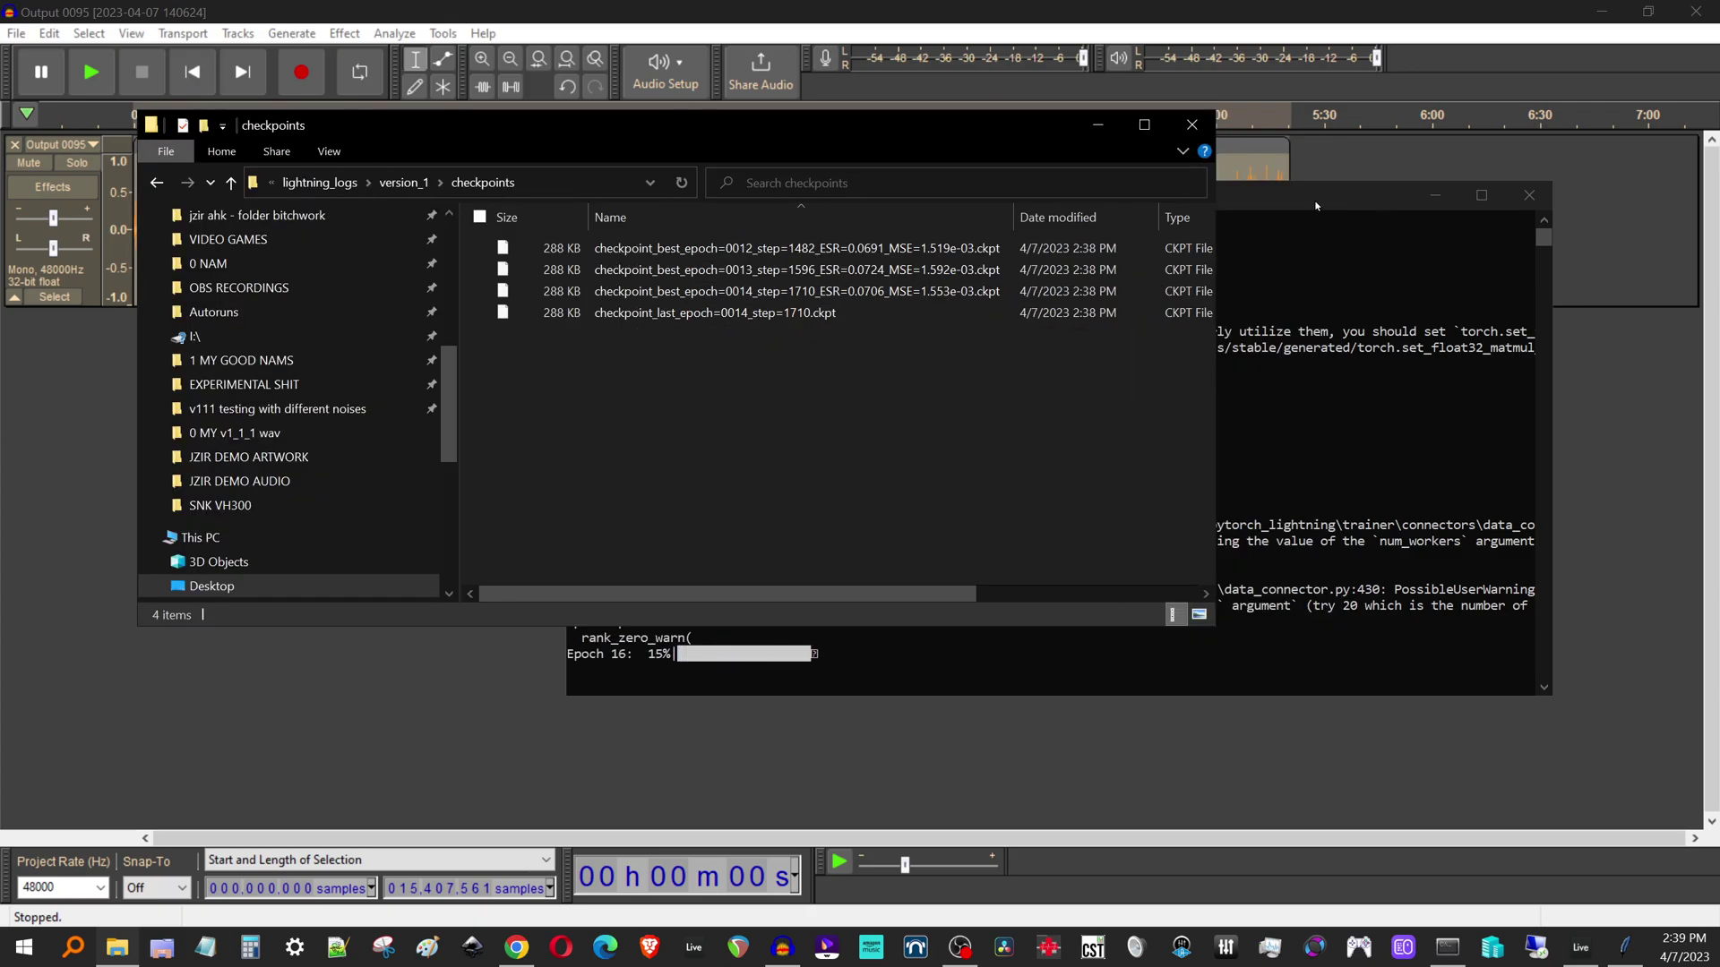
{"action": "left_click", "coordinate": [1295, 195]}
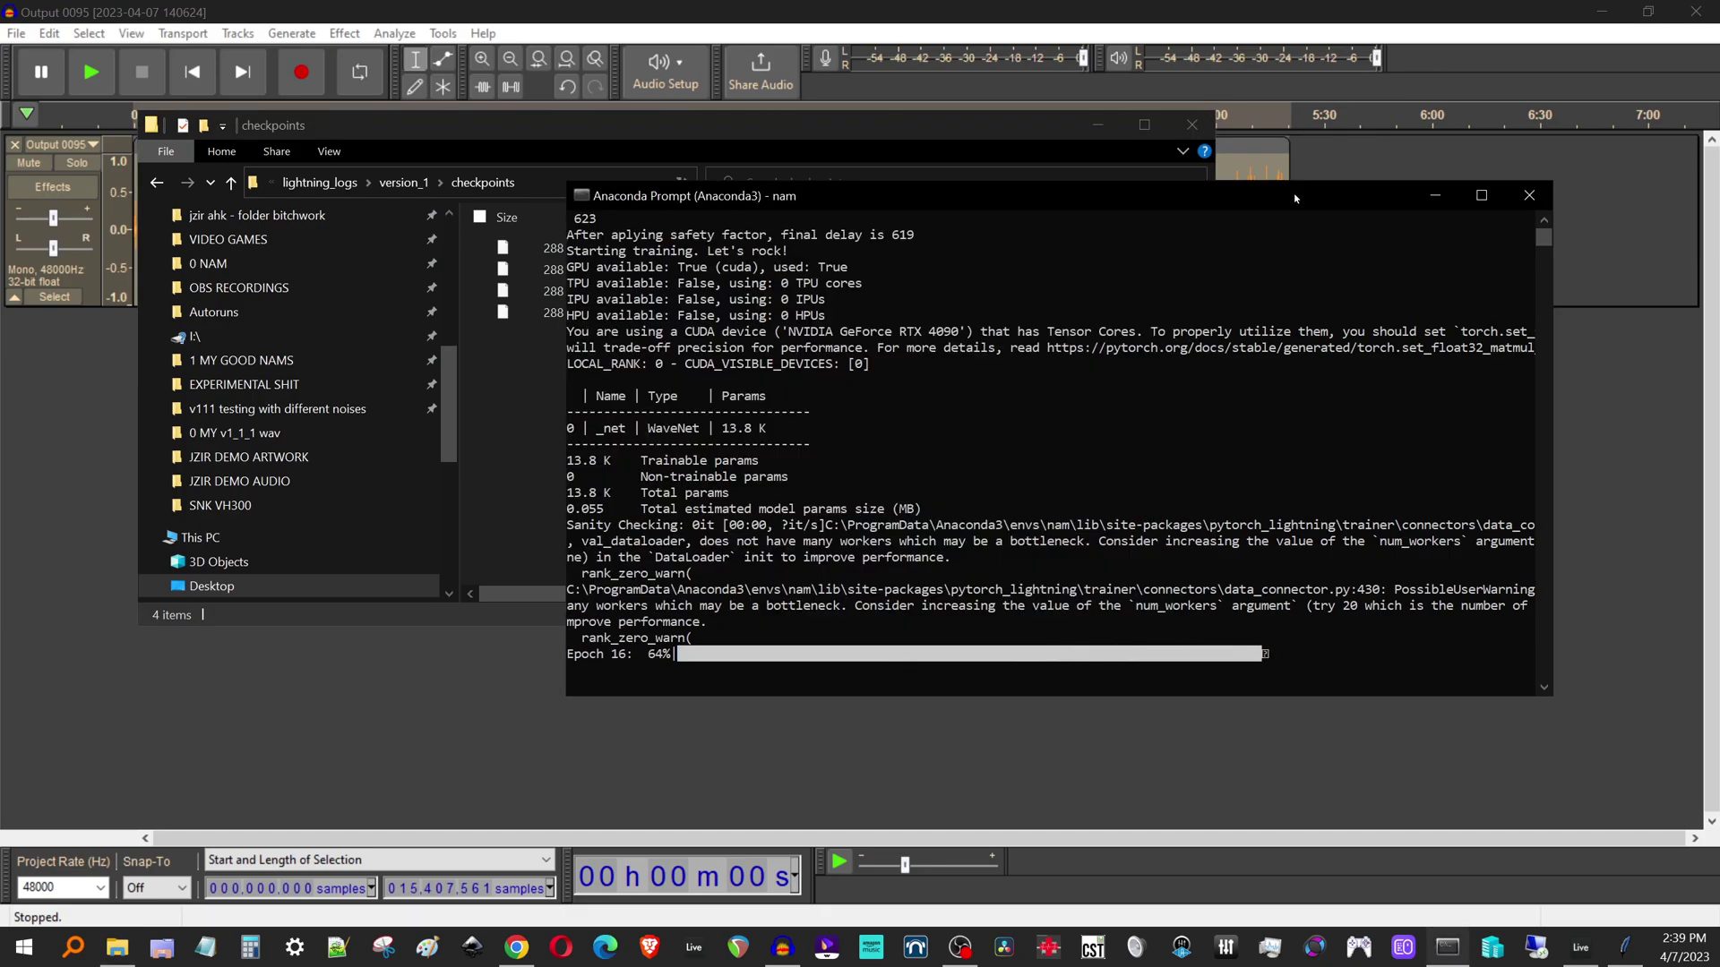
{"action": "left_click_drag", "start_coordinate": [1137, 200], "coordinate": [1170, 269]}
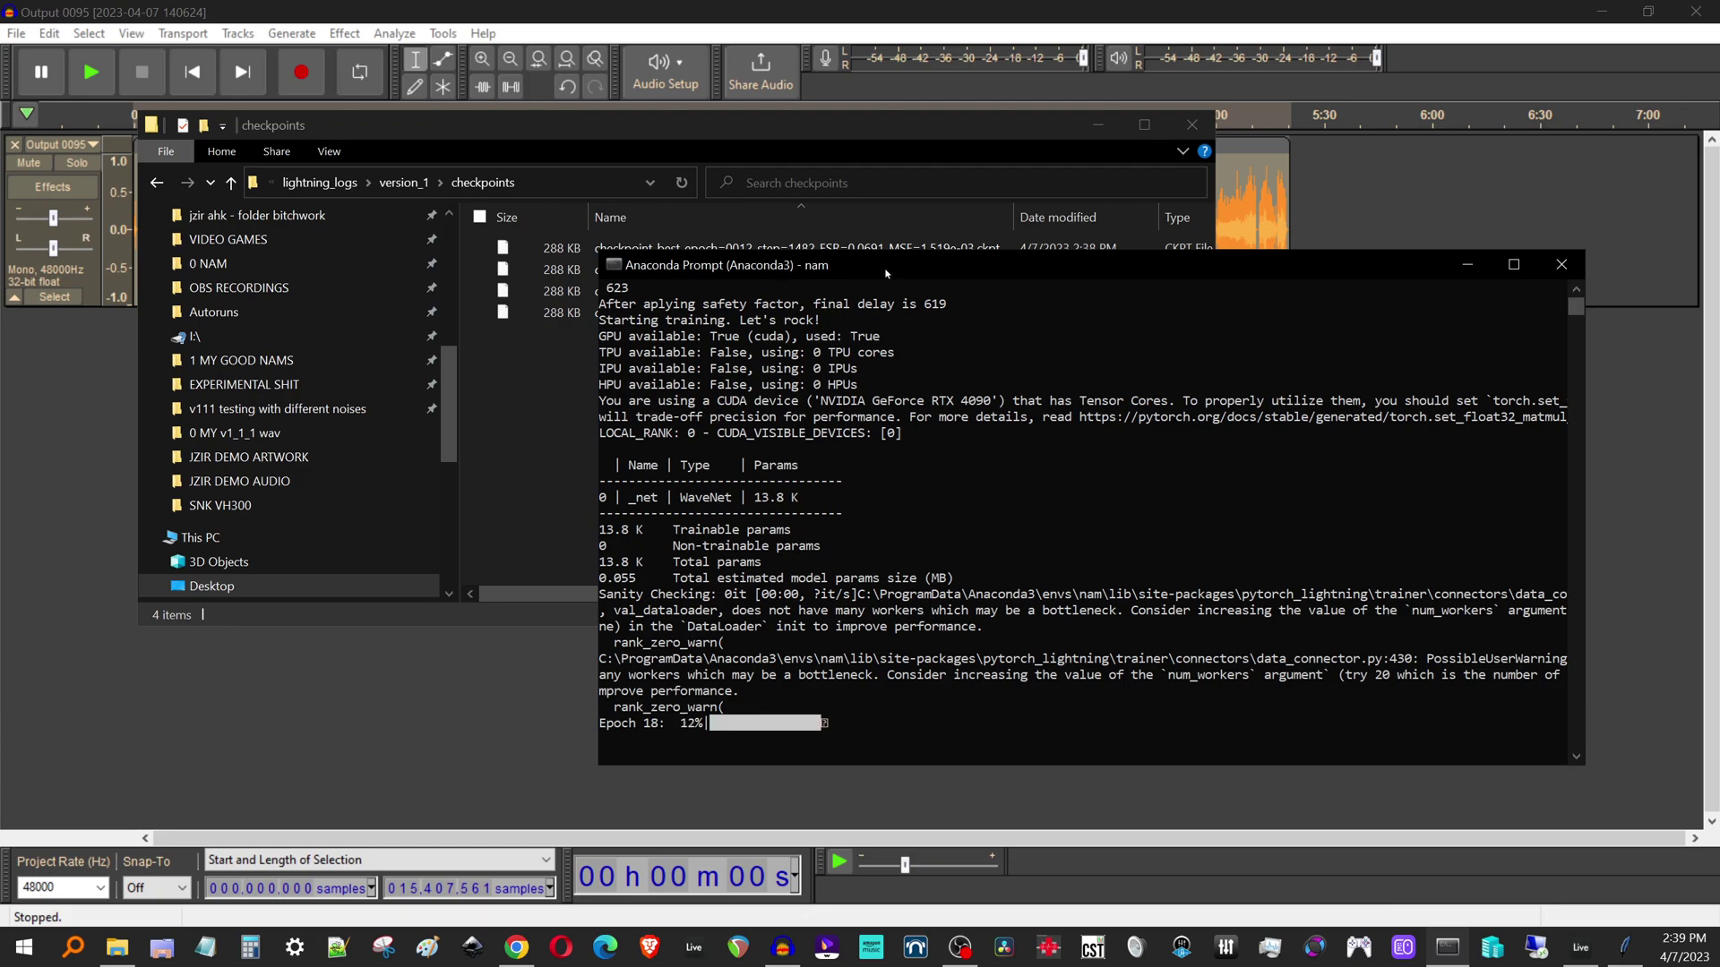
{"action": "left_click_drag", "start_coordinate": [888, 262], "coordinate": [815, 346]}
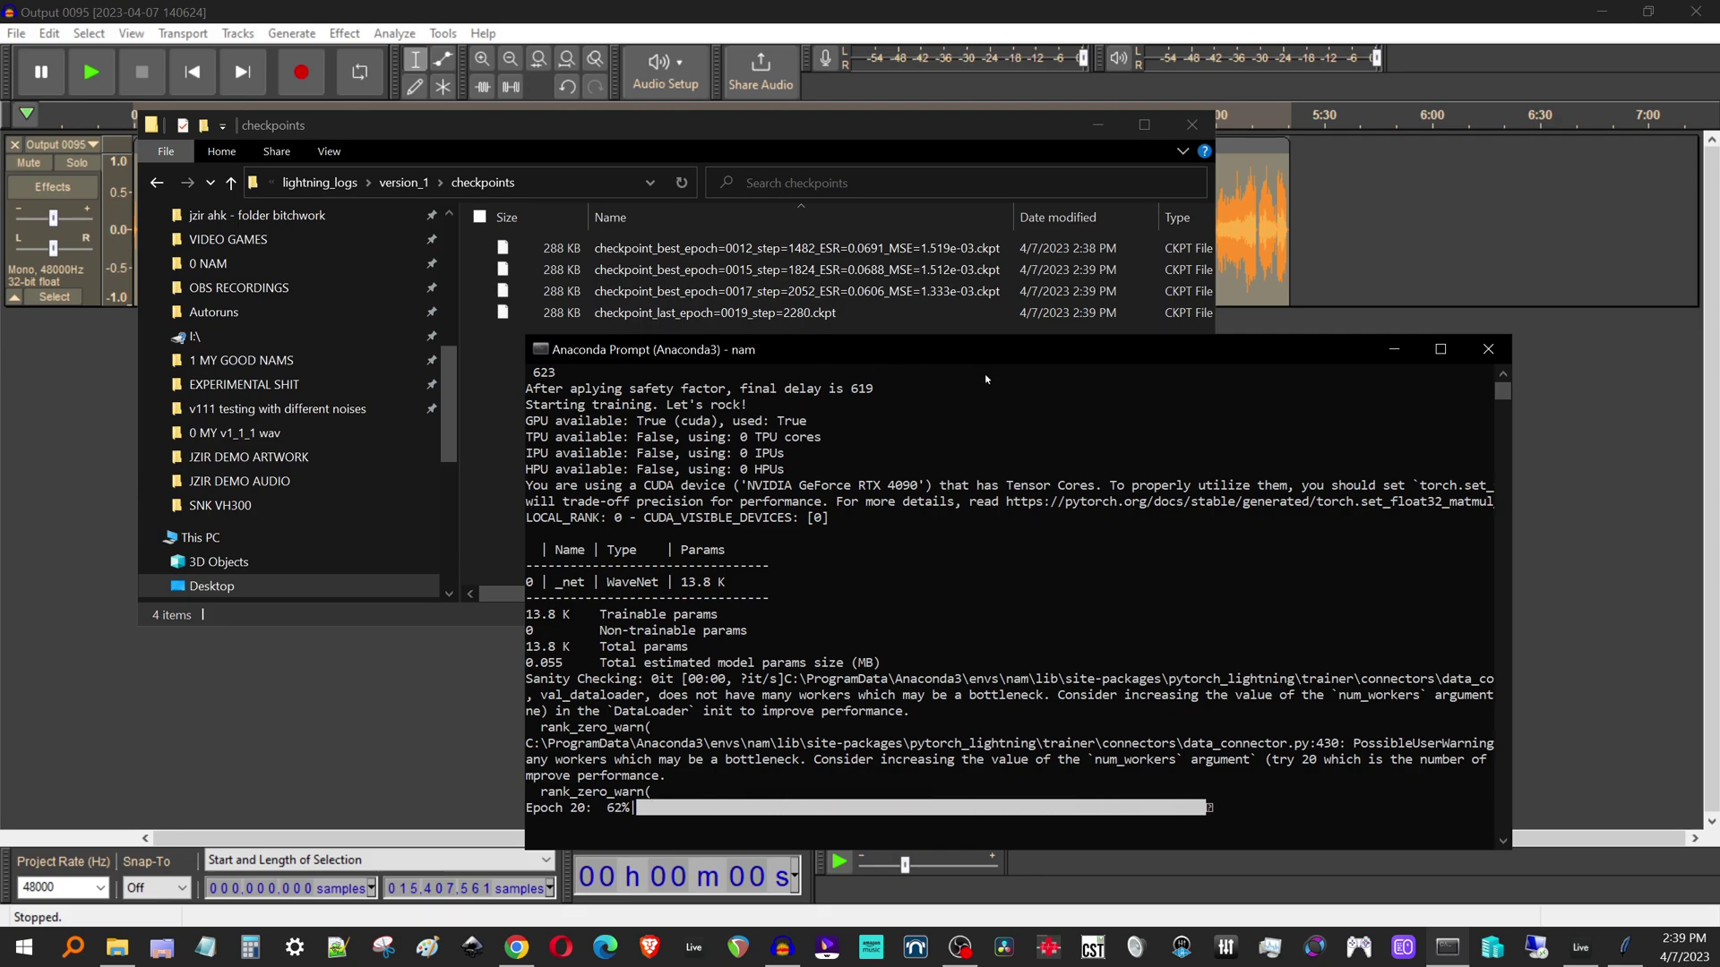
{"action": "left_click_drag", "start_coordinate": [972, 351], "coordinate": [956, 268]}
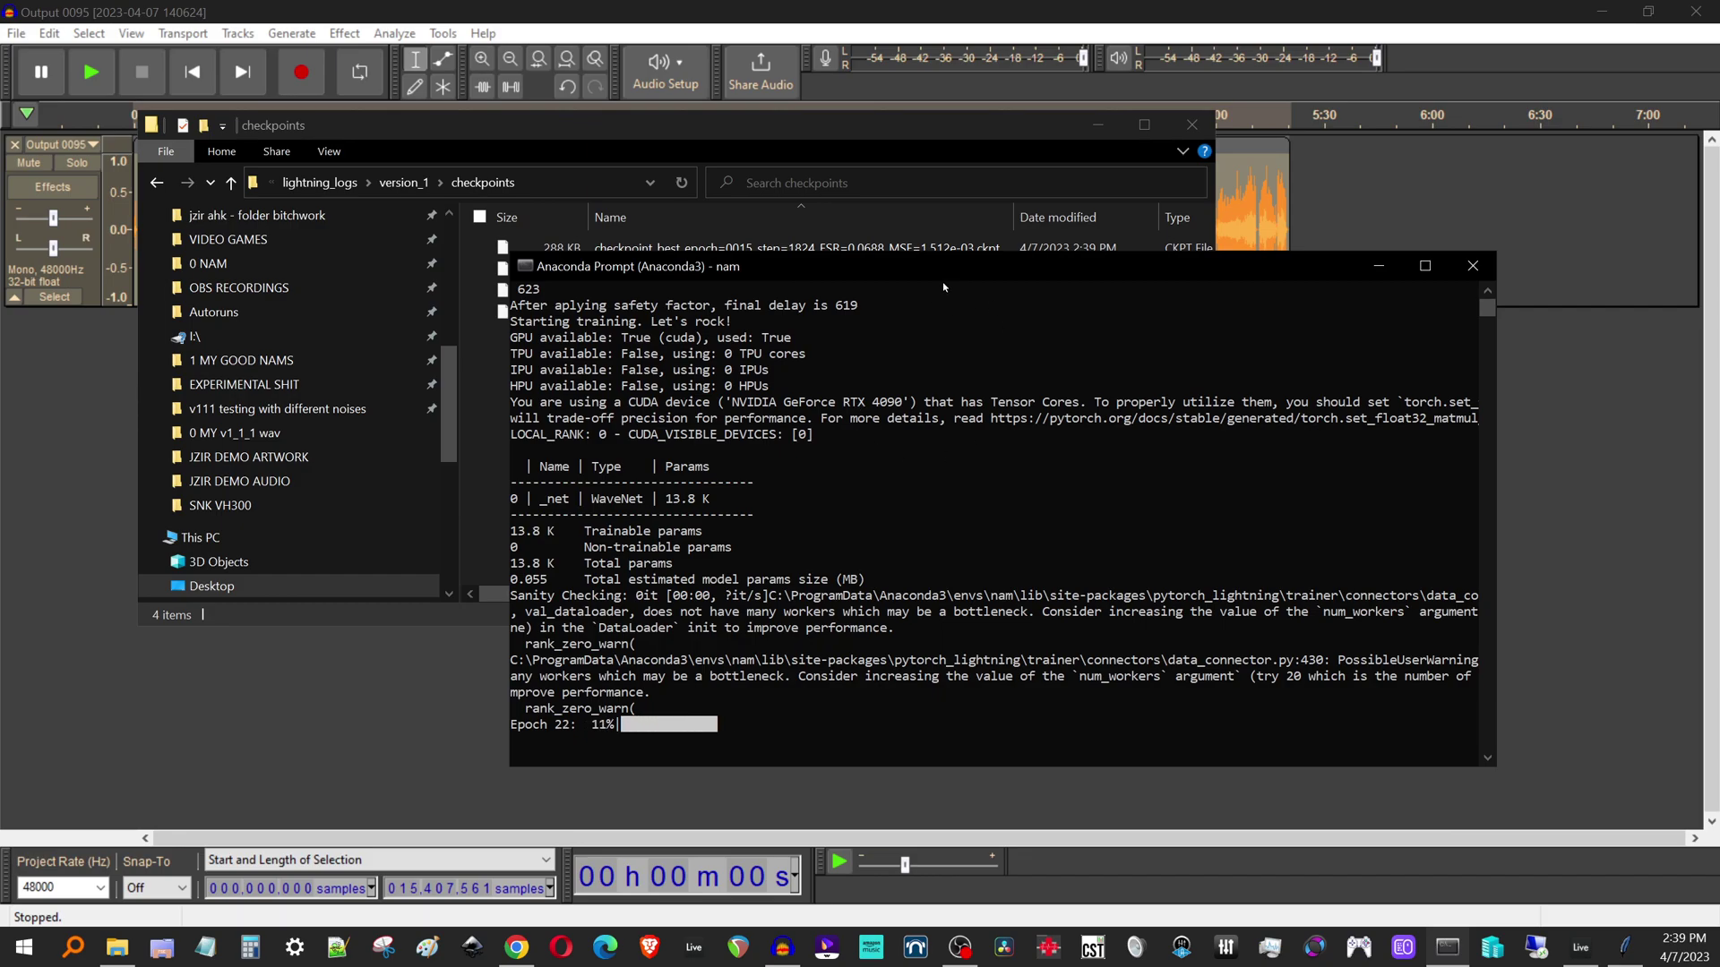
{"action": "key", "text": "ctrl+c"}
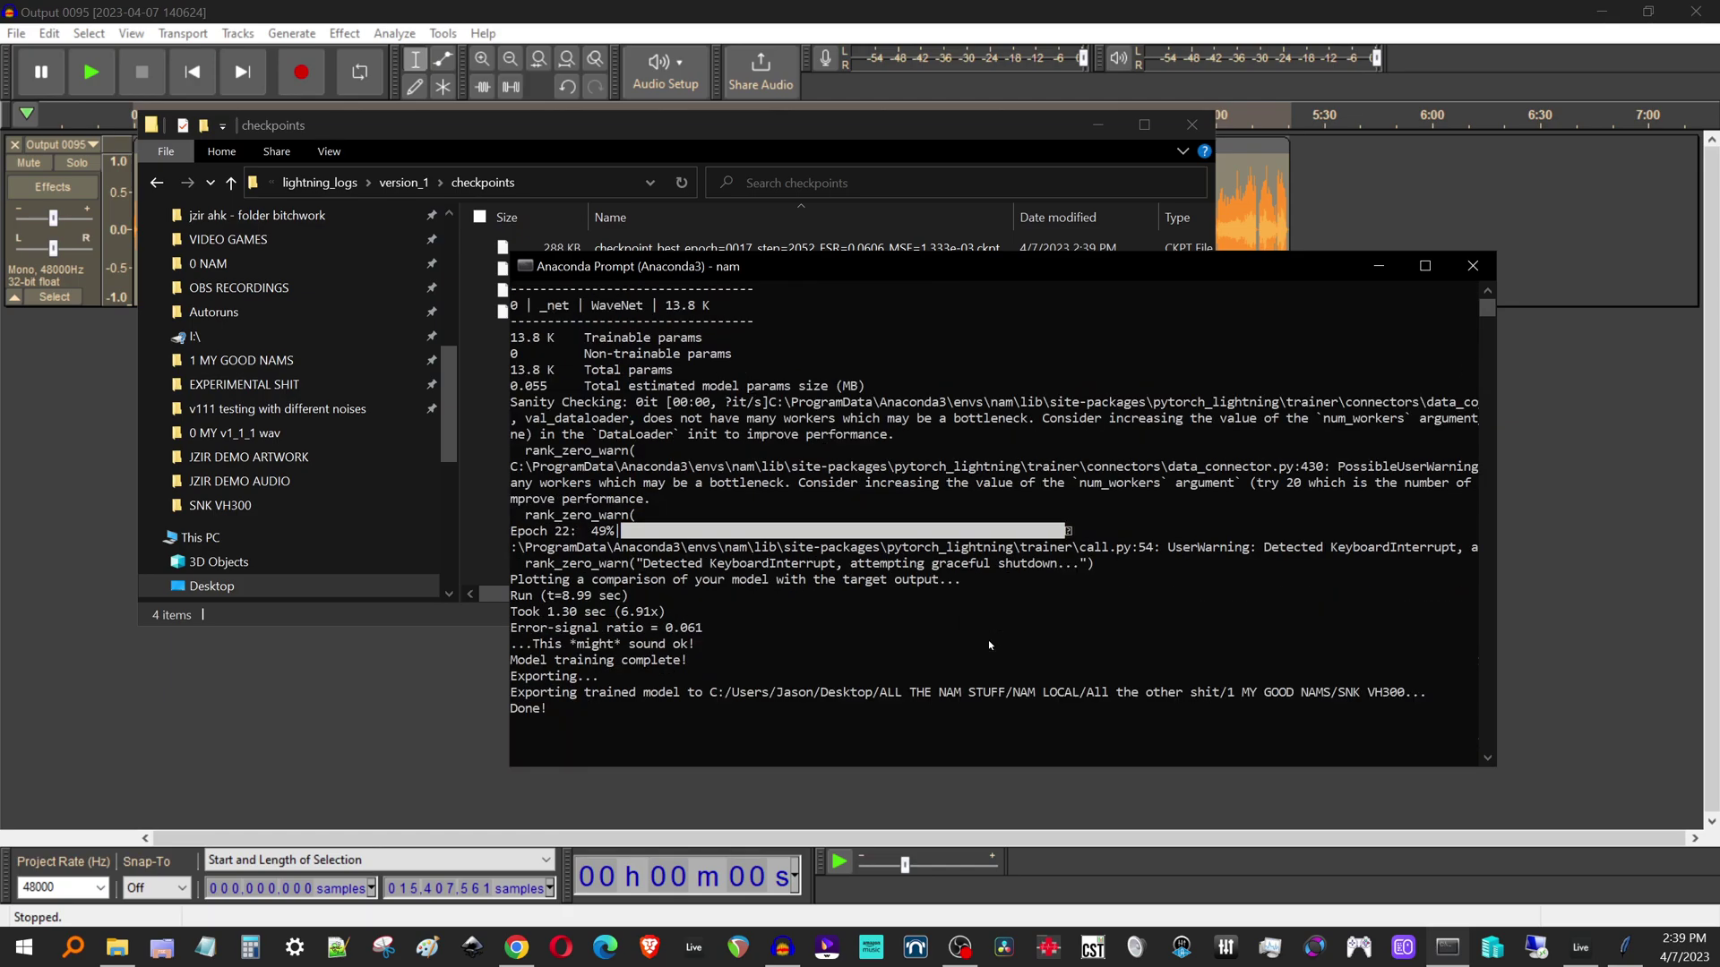
- Go back up to the SNK VH300 folder and select the exported 412 KB .nam model
{"action": "left_click", "coordinate": [771, 131]}
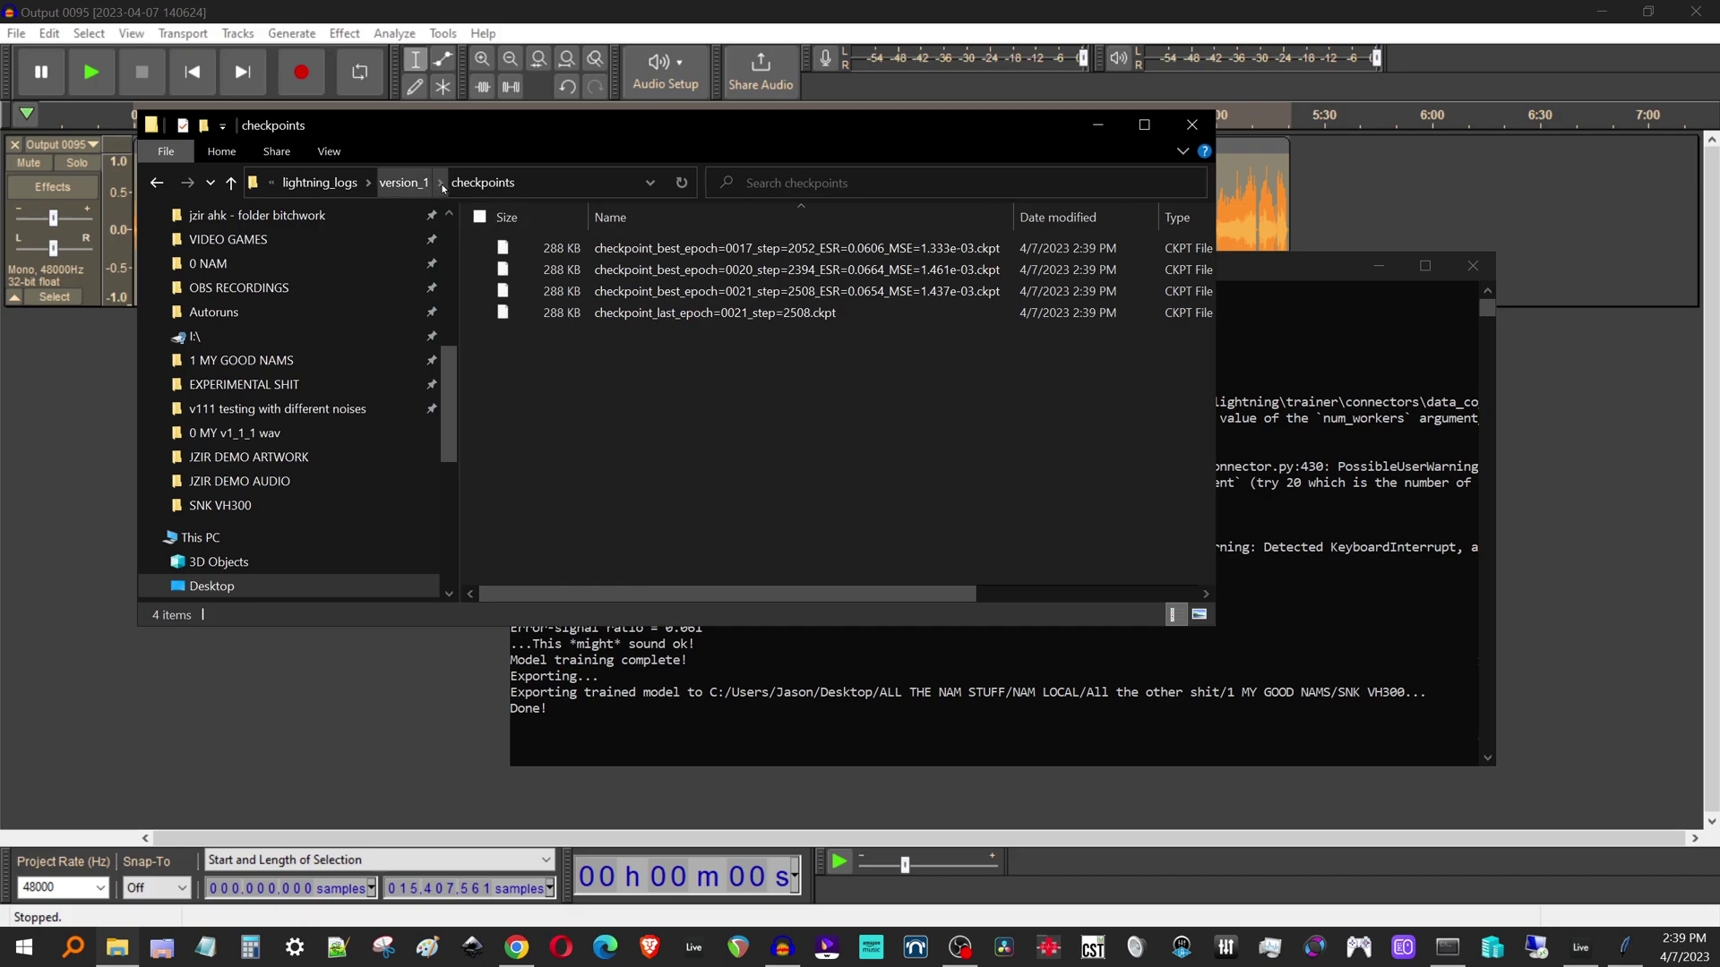
{"action": "left_click", "coordinate": [319, 182]}
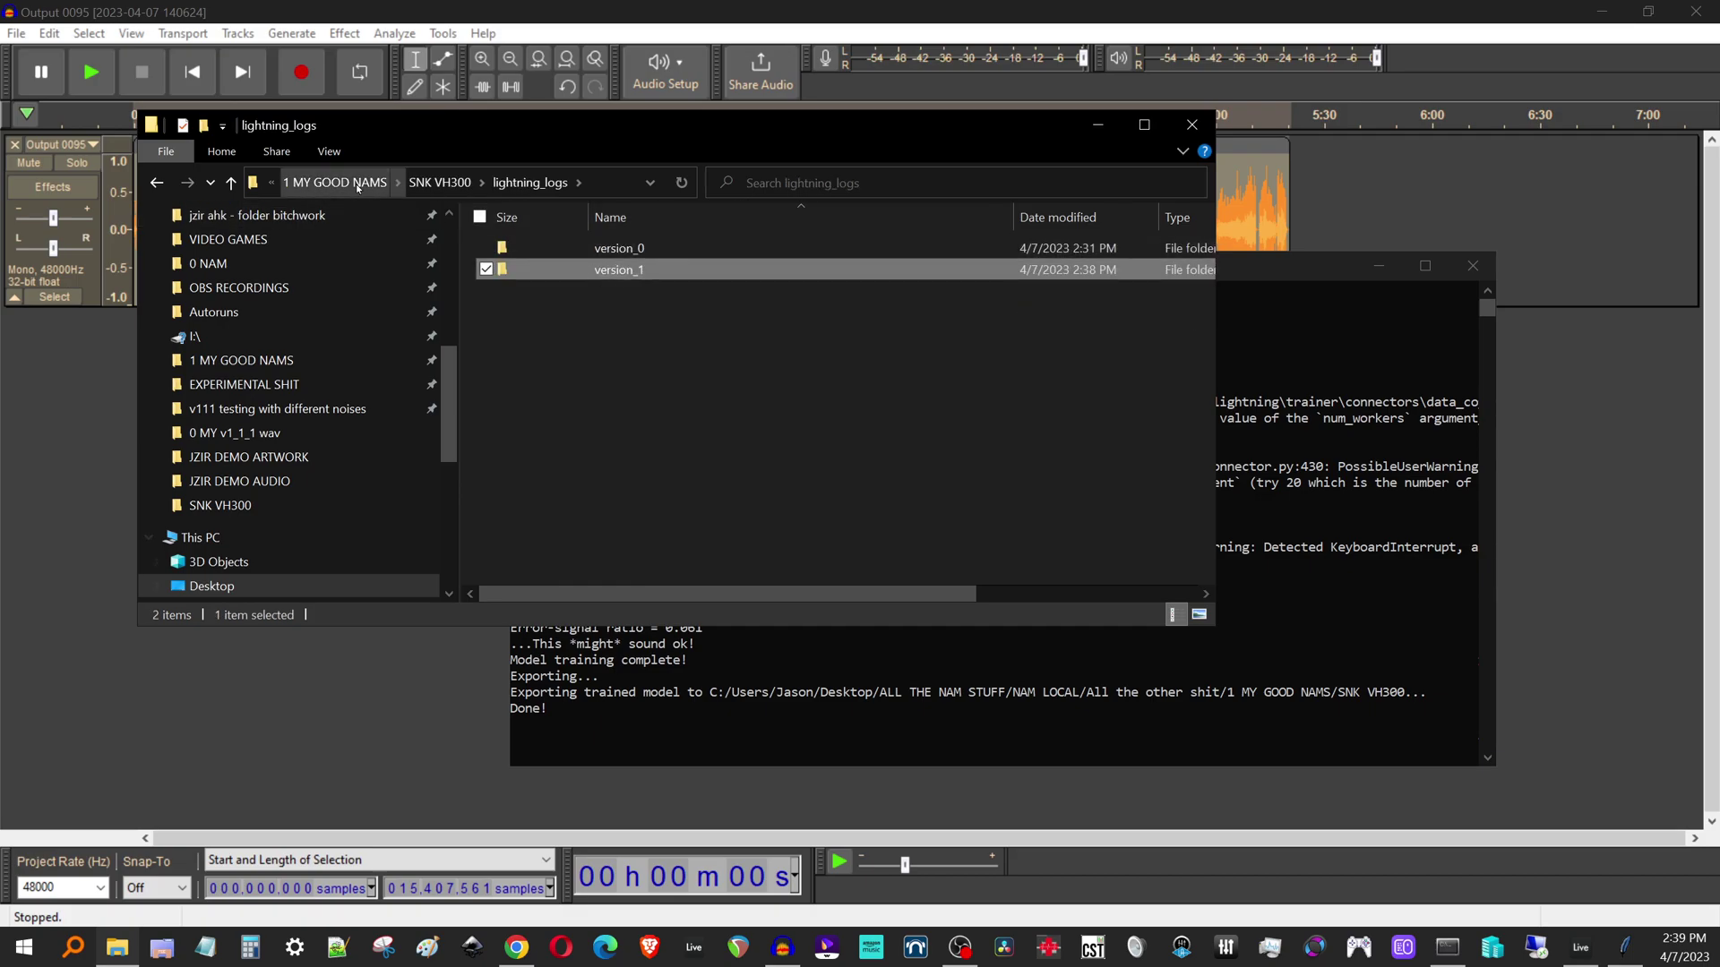
{"action": "left_click", "coordinate": [440, 181]}
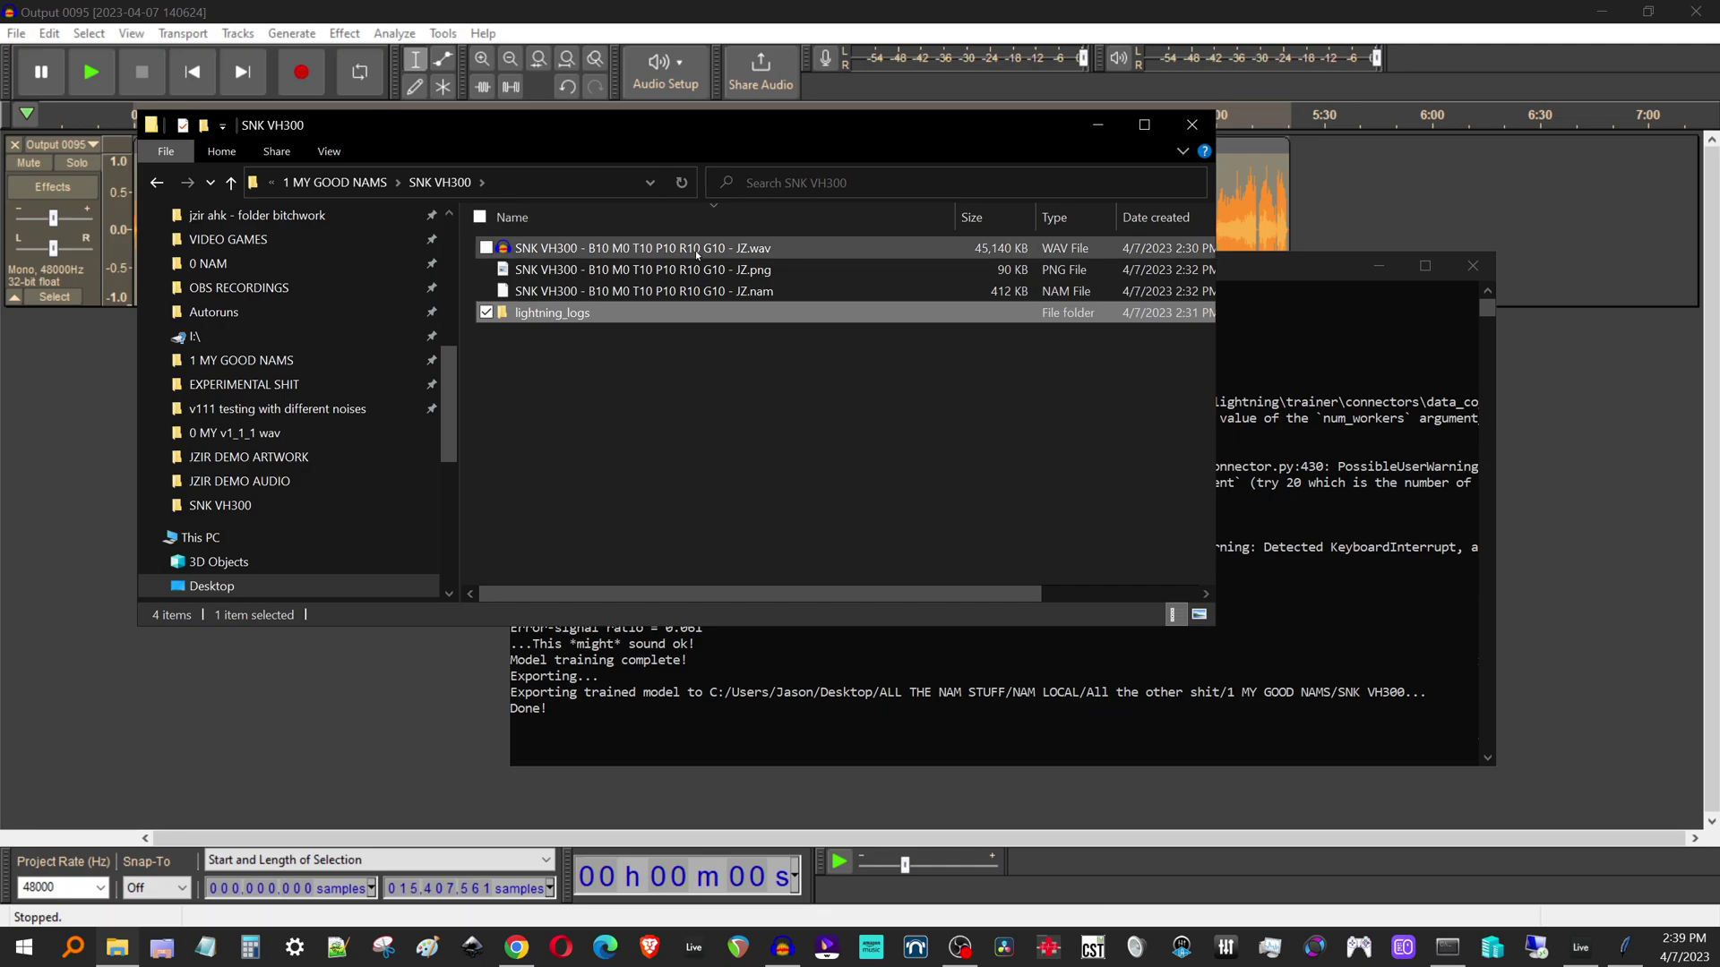
{"action": "left_click", "coordinate": [607, 292]}
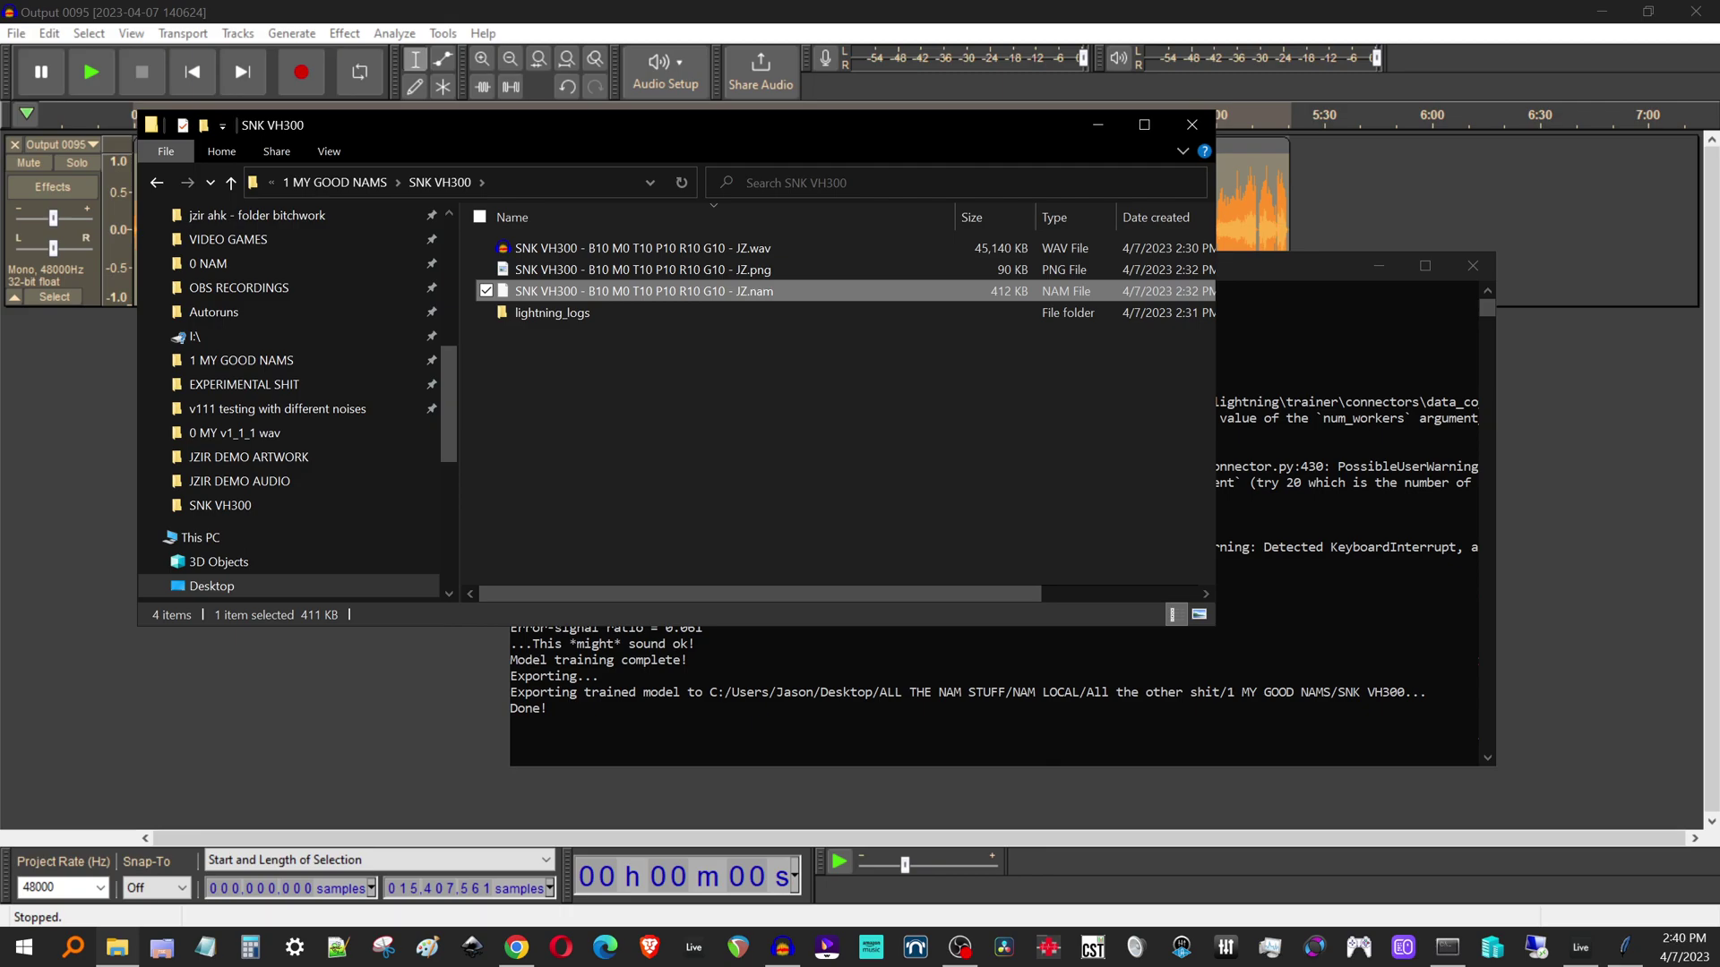
- Bring Audacity with the normalized mono Output 0095 track to the front
{"action": "left_click", "coordinate": [147, 697]}
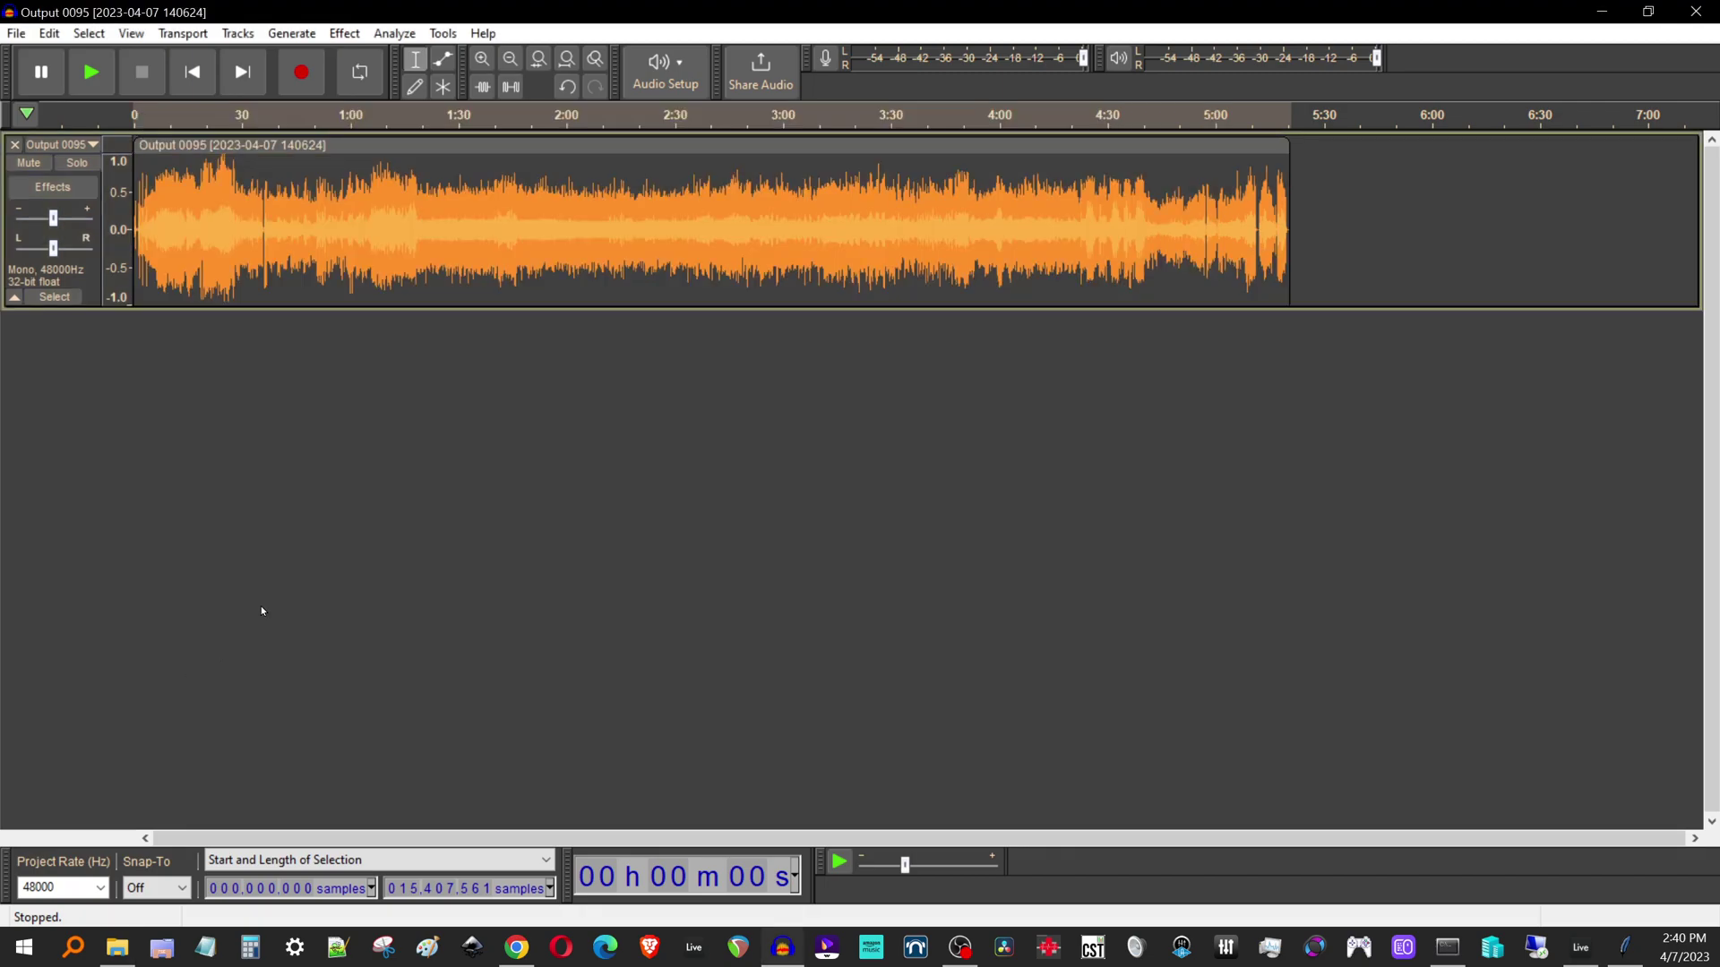